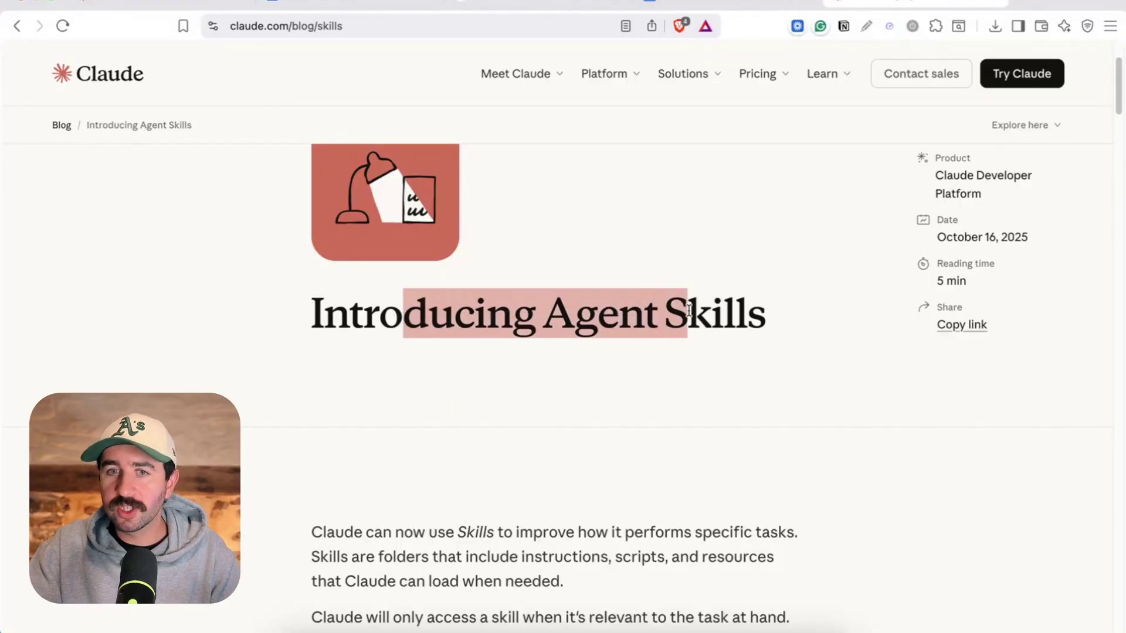
# Read the Introducing Agent Skills post, marking the Composable and Portable traits, down to How Skills work.
pyautogui.scroll(-6, 670, 347)
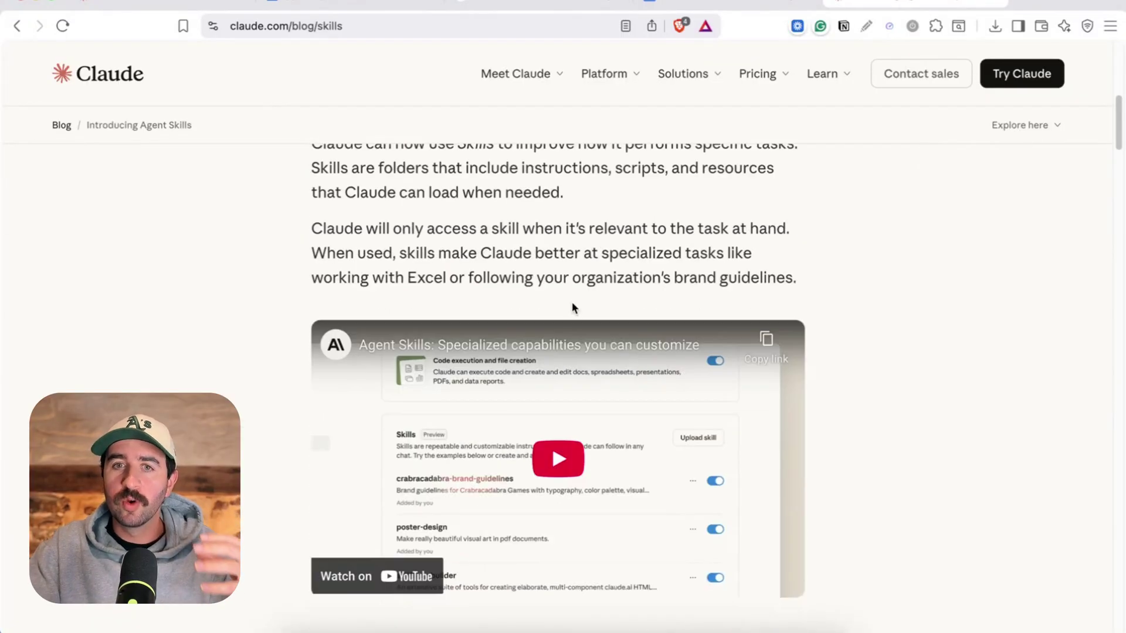
pyautogui.scroll(2, 572, 304)
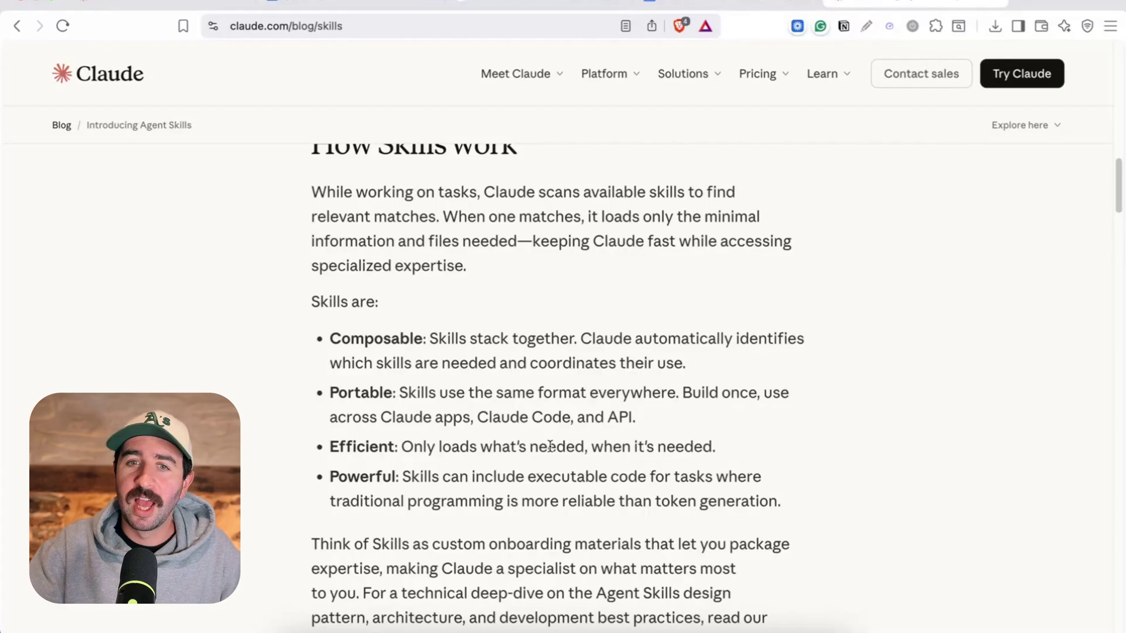
pyautogui.moveTo(420, 339); pyautogui.dragTo(561, 339)
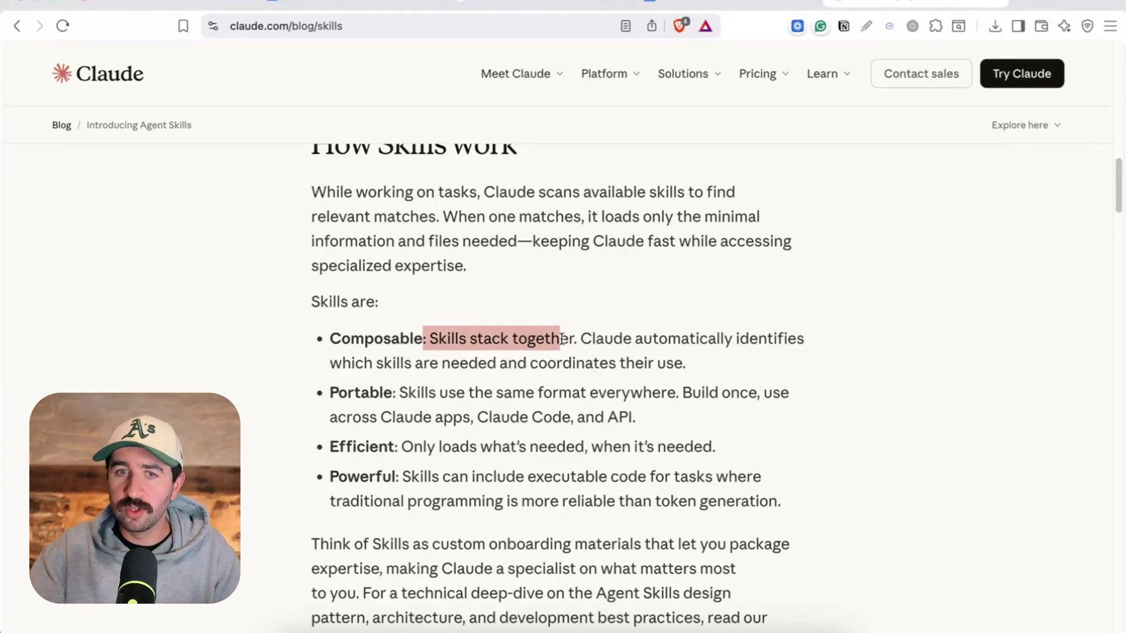
pyautogui.moveTo(475, 393); pyautogui.dragTo(501, 416)
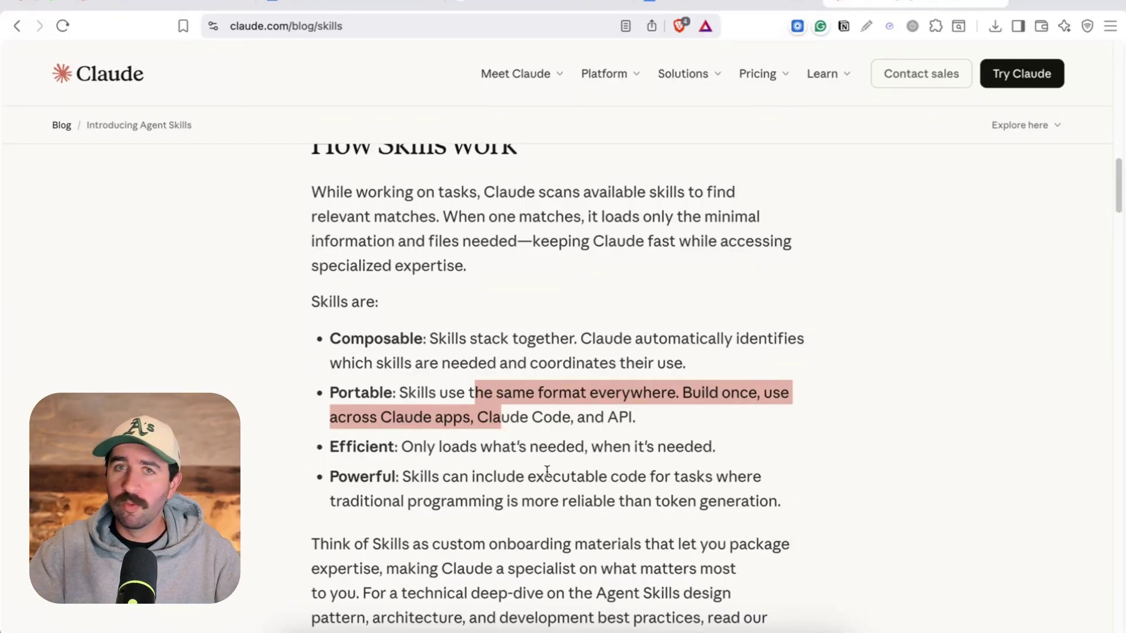
pyautogui.scroll(-3, 546, 472)
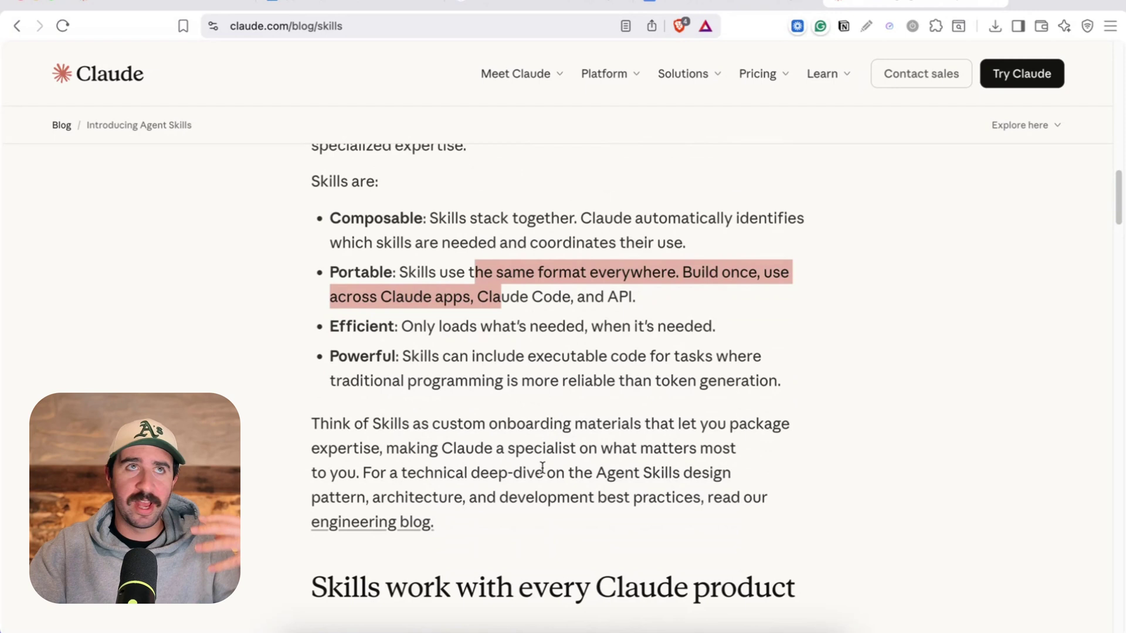
# Switch to the Claude chat tab, look over the Projects page, then start a new chat.
pyautogui.press('super+1')
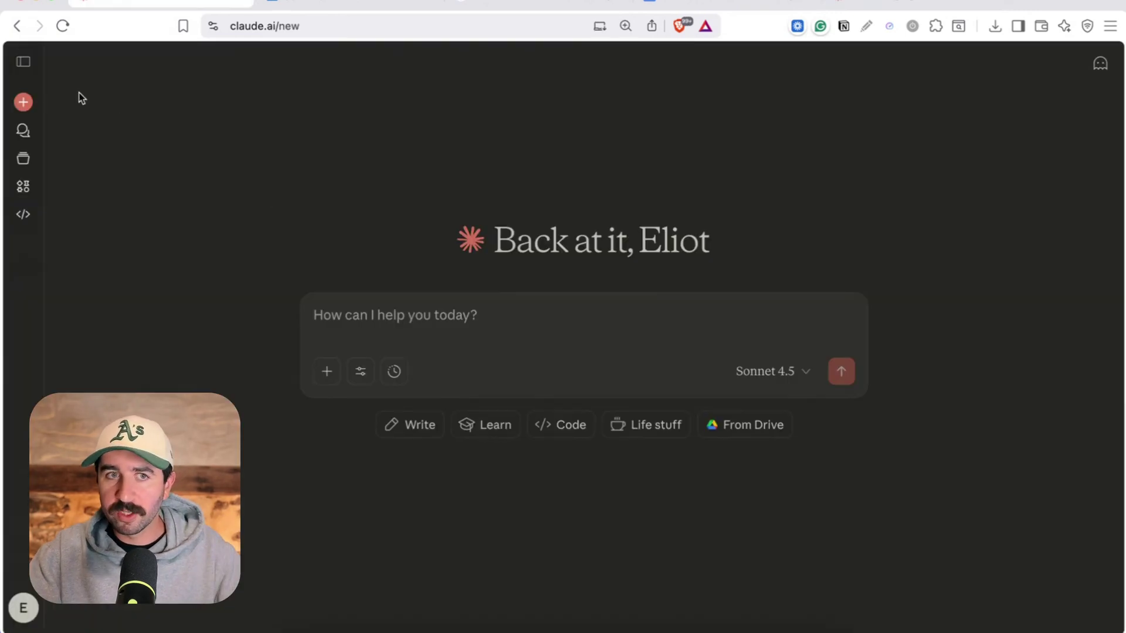
pyautogui.click(23, 61)
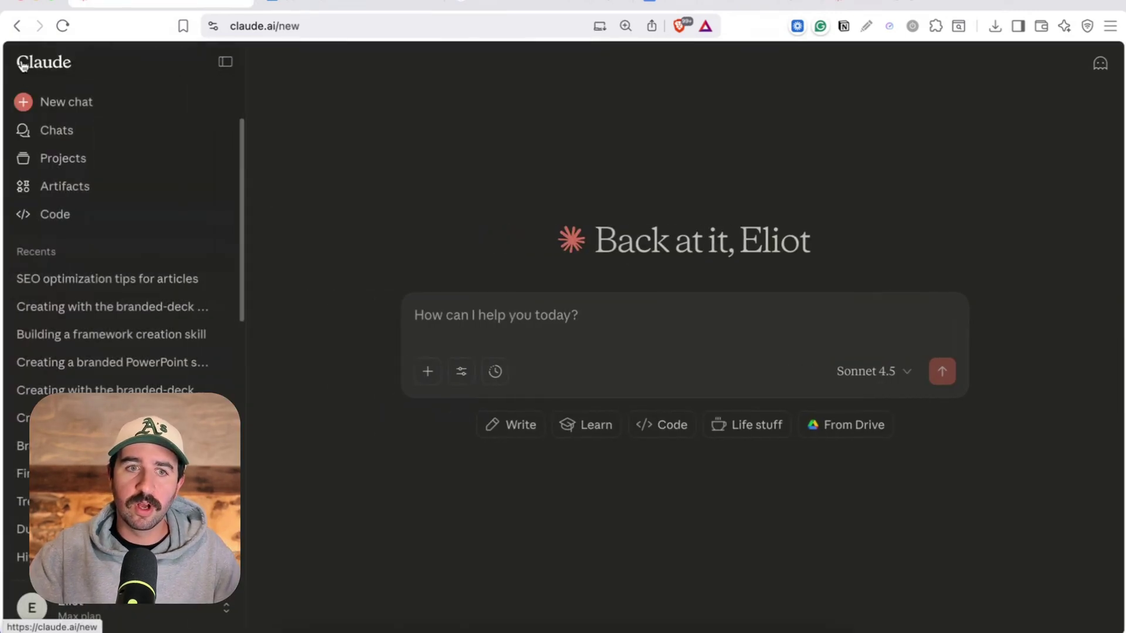
pyautogui.click(65, 167)
pyautogui.click(225, 62)
pyautogui.doubleClick(280, 108)
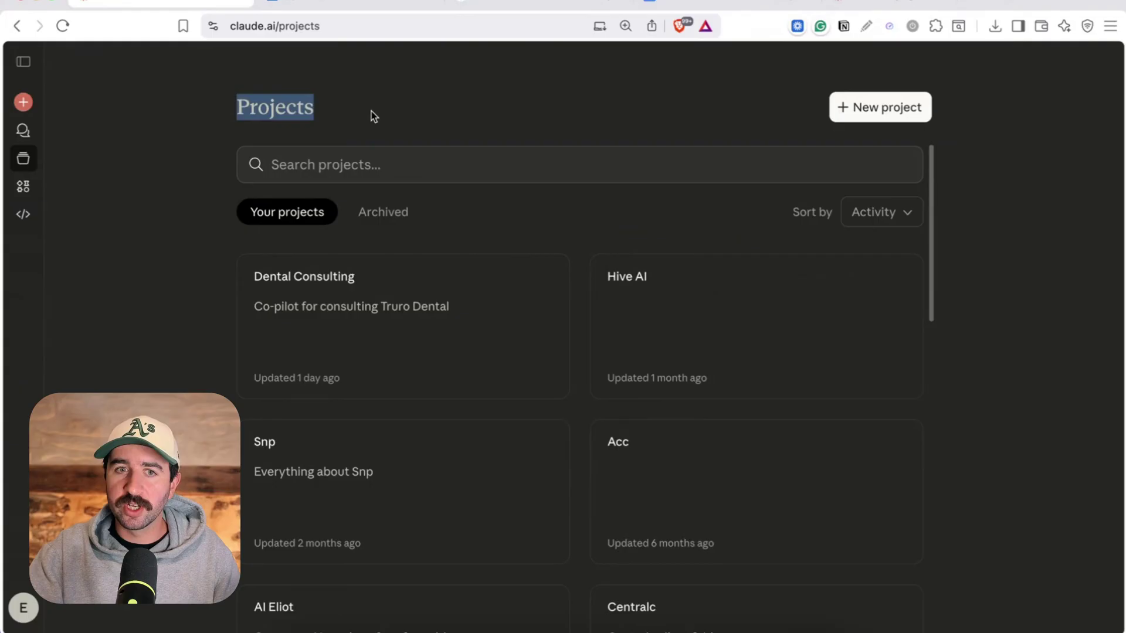
pyautogui.click(170, 113)
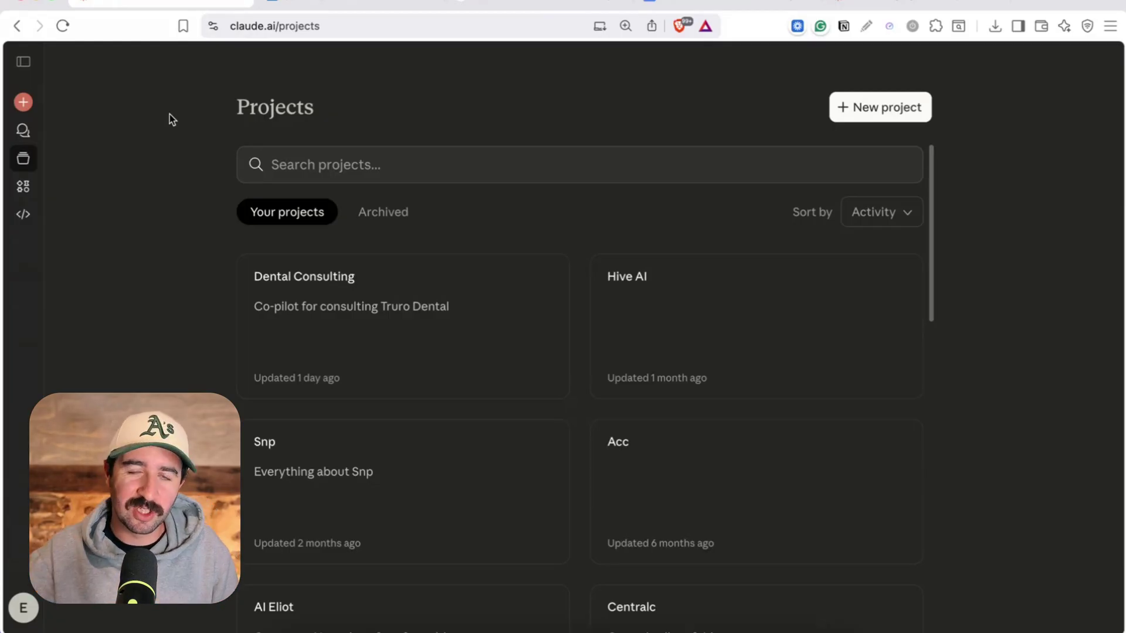
pyautogui.click(23, 103)
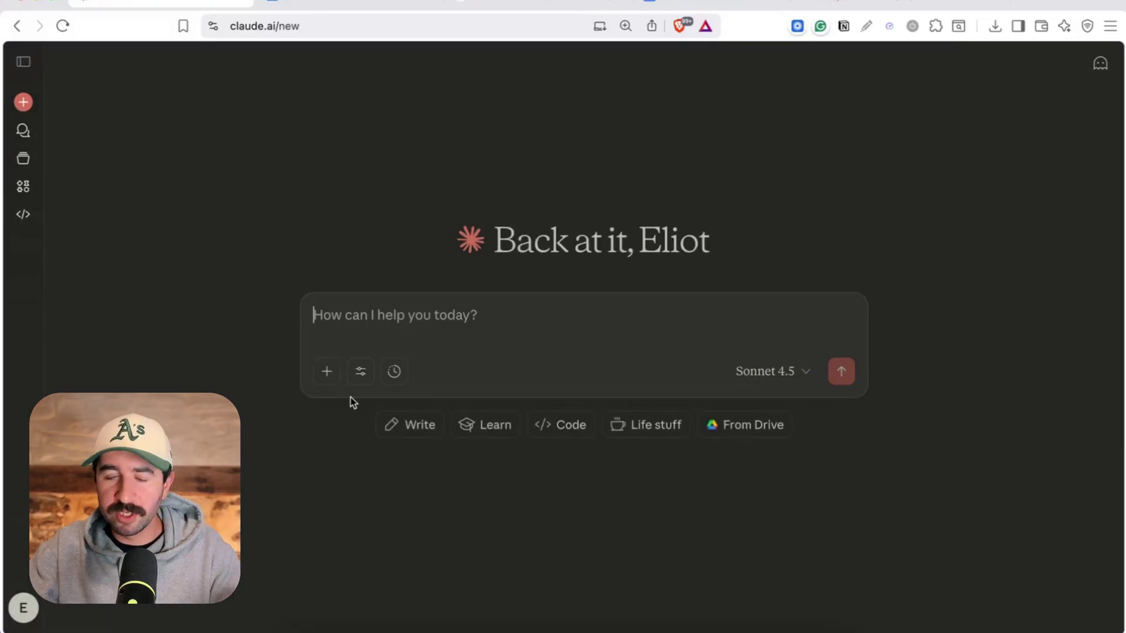
# Open the Capabilities page of Claude's settings from the account menu.
pyautogui.click(34, 605)
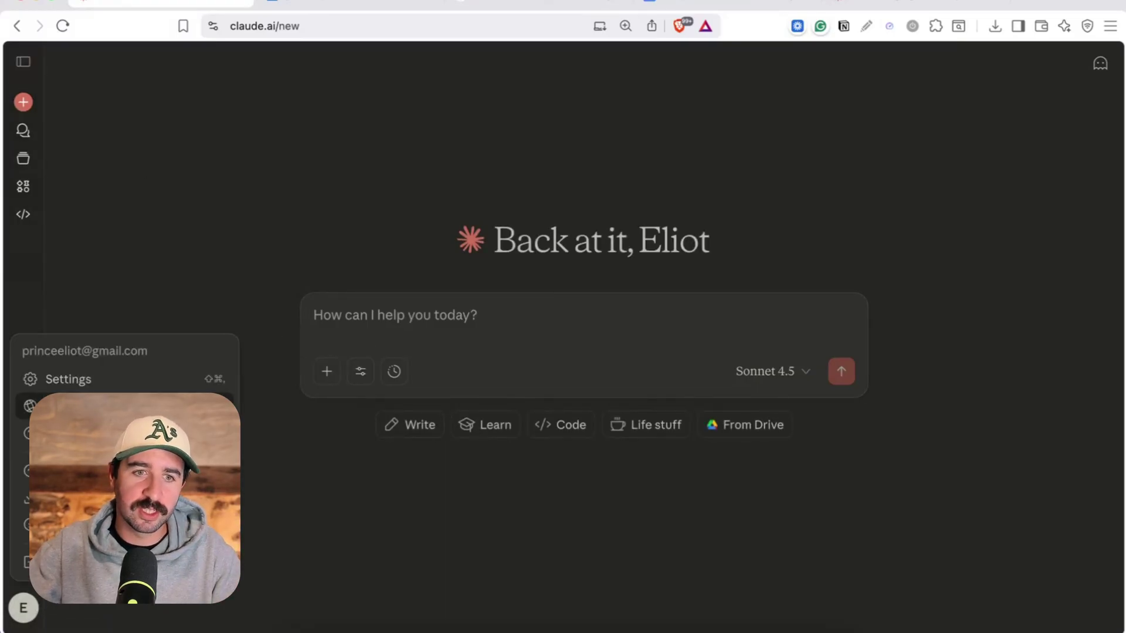
pyautogui.click(82, 380)
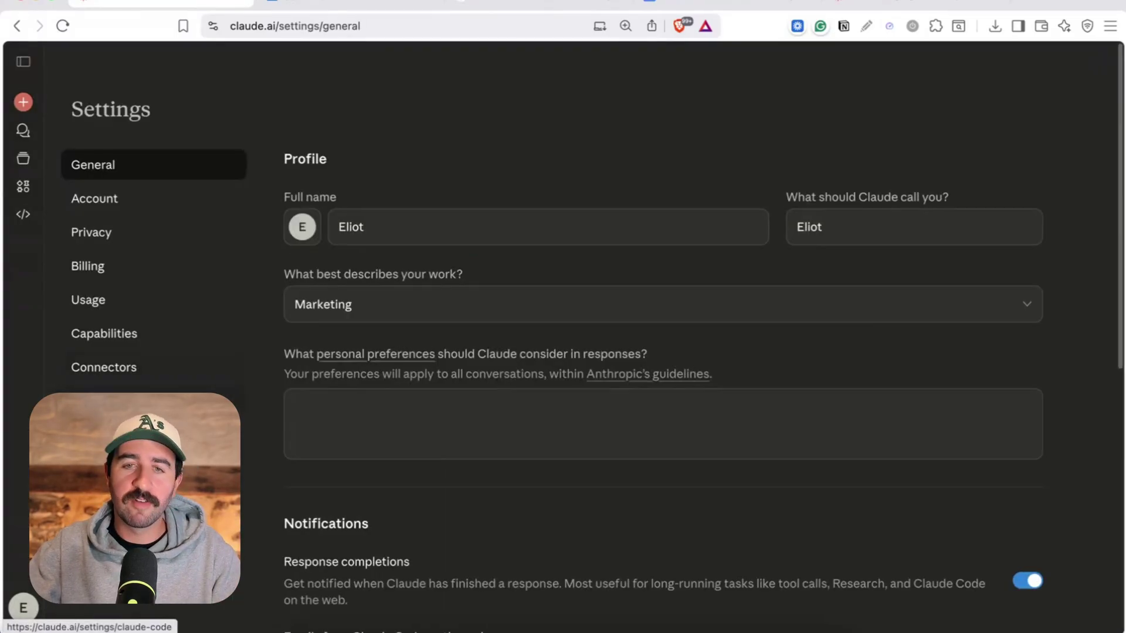
pyautogui.click(122, 331)
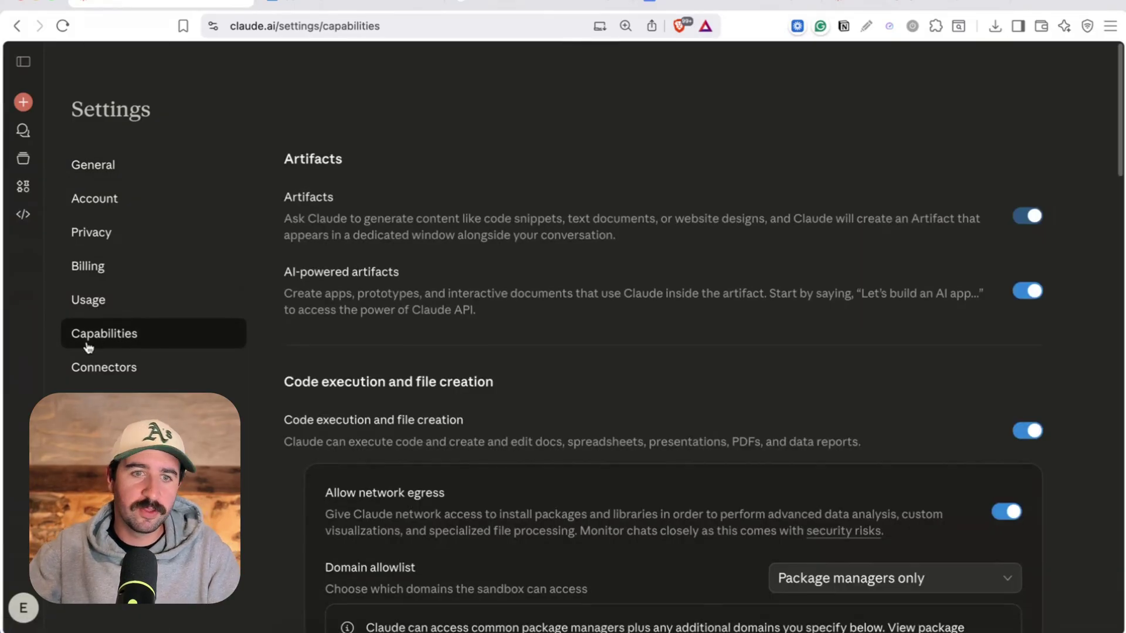
pyautogui.scroll(-20, 485, 284)
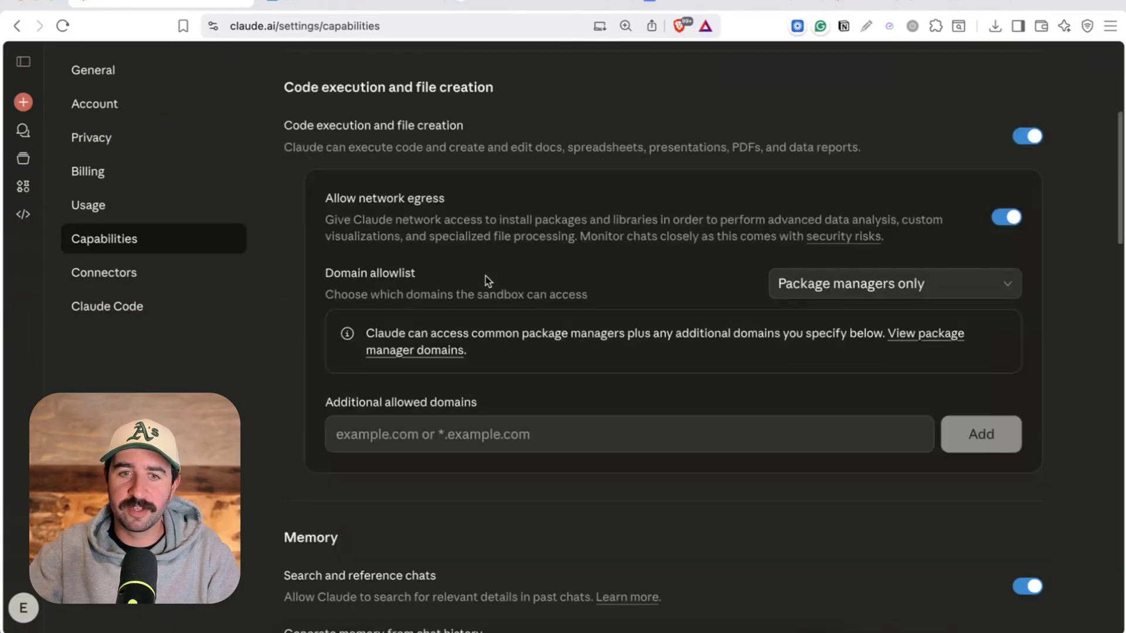
pyautogui.scroll(3, 446, 378)
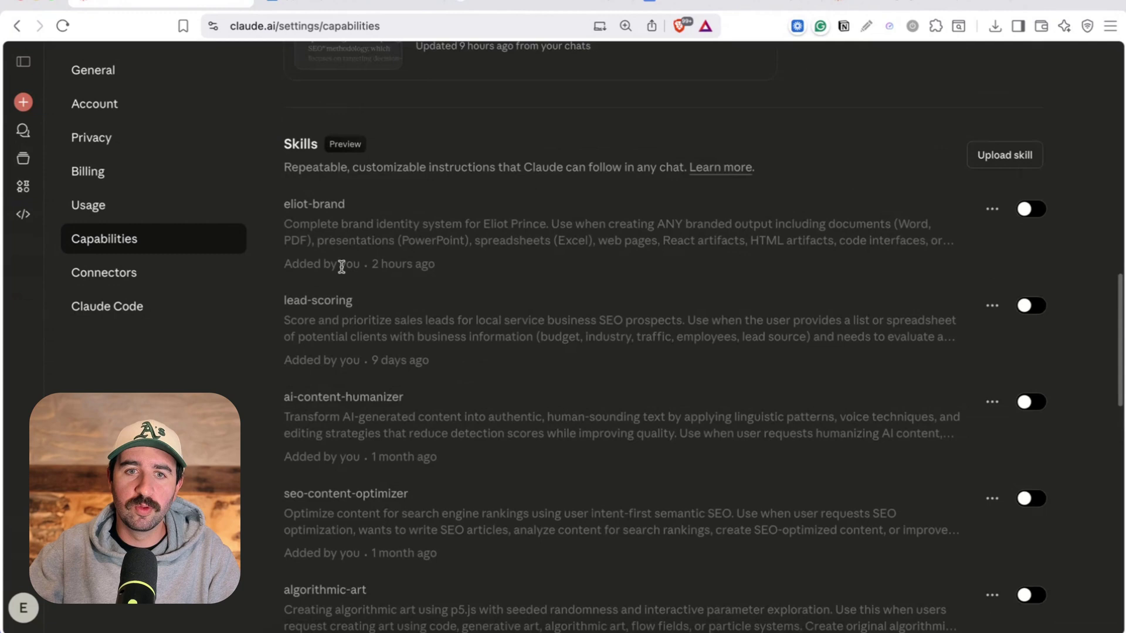
# Scroll to the Skills list and read the brand-guidelines description among the disabled skills.
pyautogui.moveTo(281, 159); pyautogui.dragTo(397, 151)
pyautogui.scroll(-5, 609, 268)
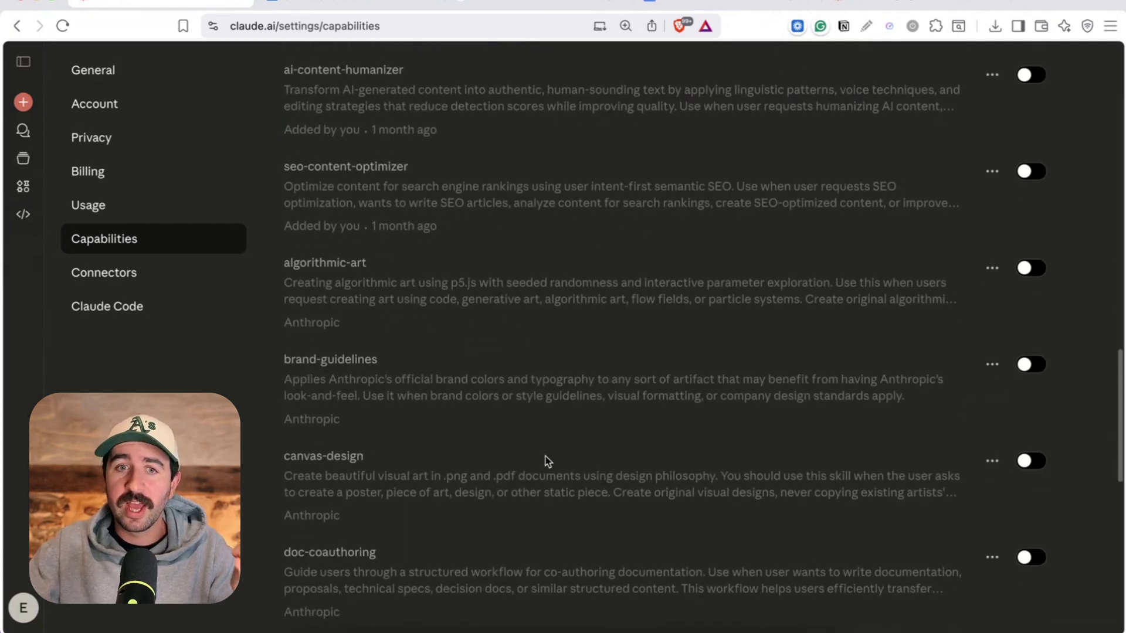
pyautogui.scroll(-2, 566, 387)
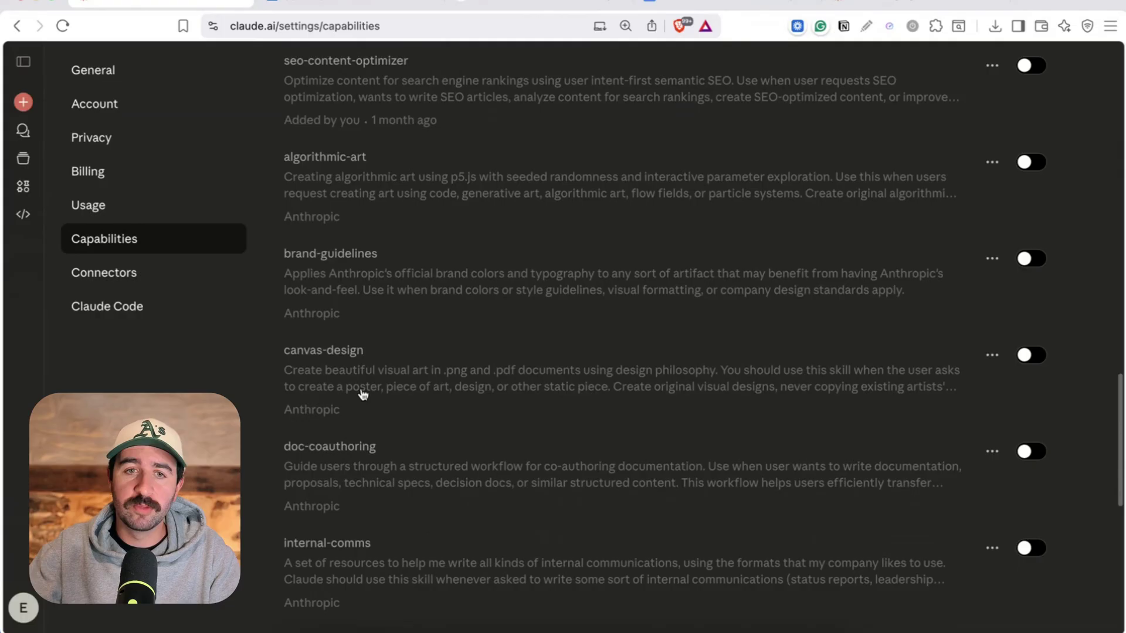
pyautogui.scroll(-1, 403, 322)
pyautogui.moveTo(275, 229); pyautogui.dragTo(722, 267)
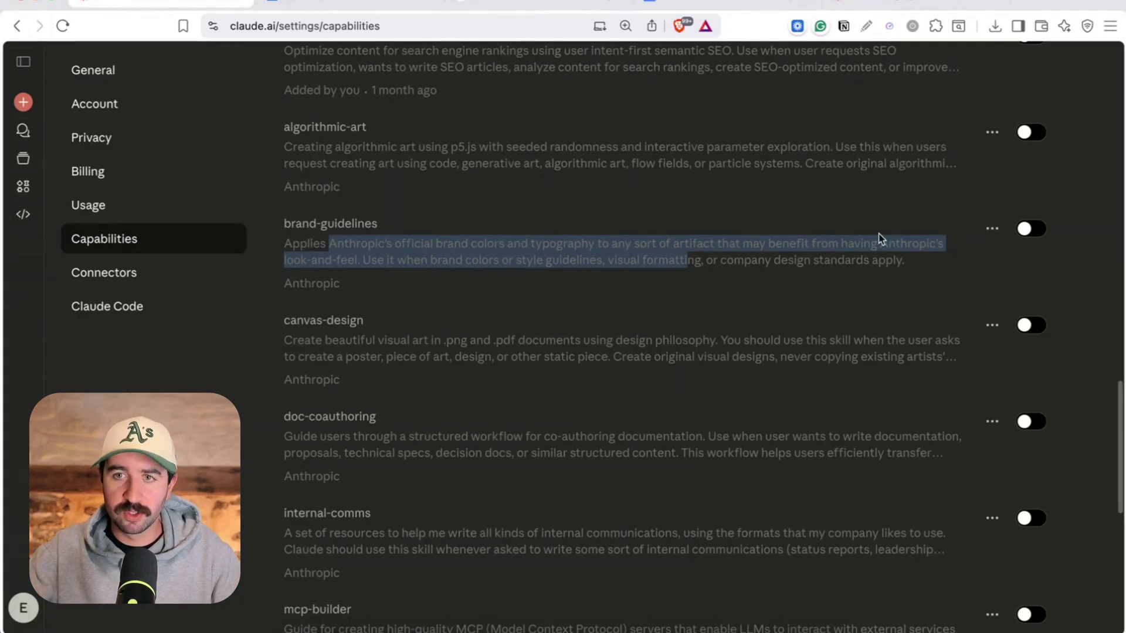
pyautogui.click(695, 275)
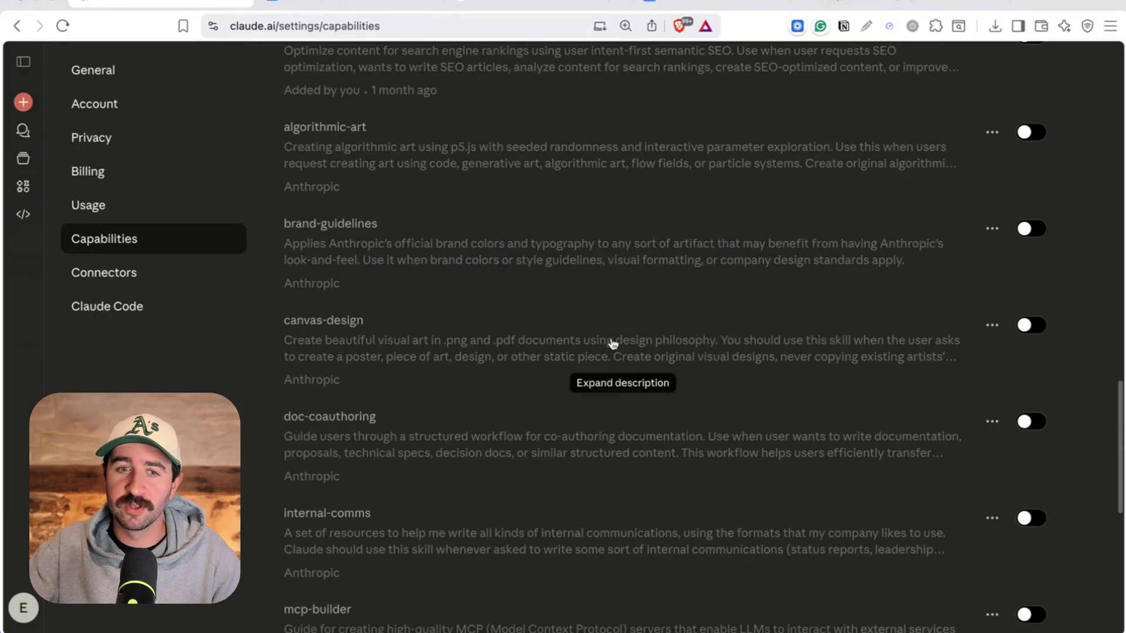
# Read the enabled skill-creator skill's name and description in the Skills list.
pyautogui.scroll(-5, 610, 340)
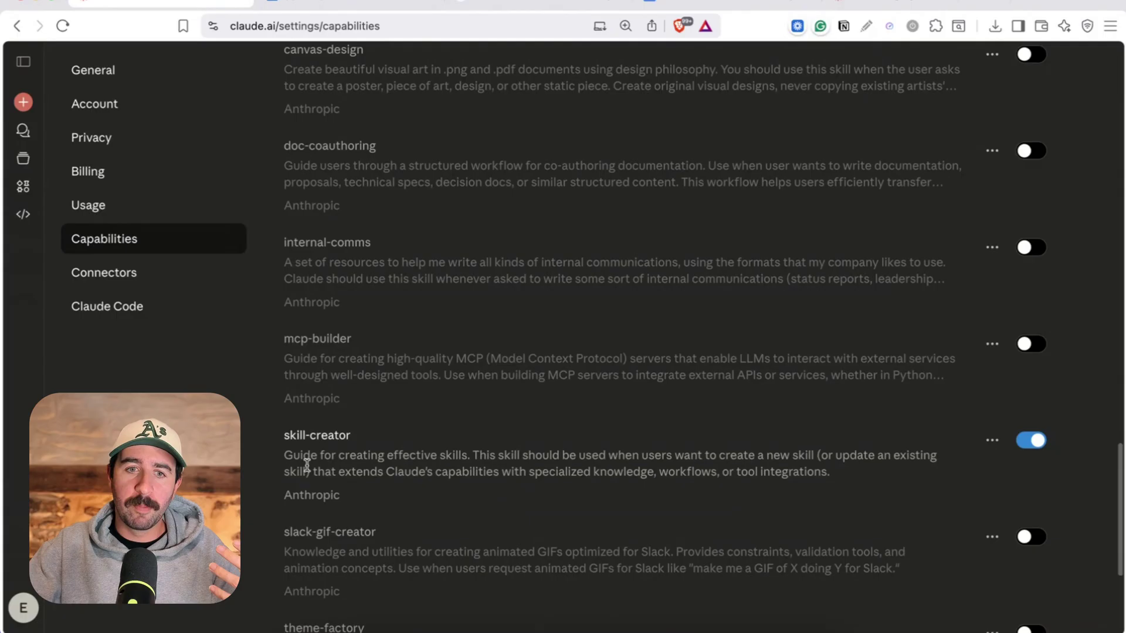
pyautogui.moveTo(290, 435); pyautogui.dragTo(406, 473)
pyautogui.click(406, 473)
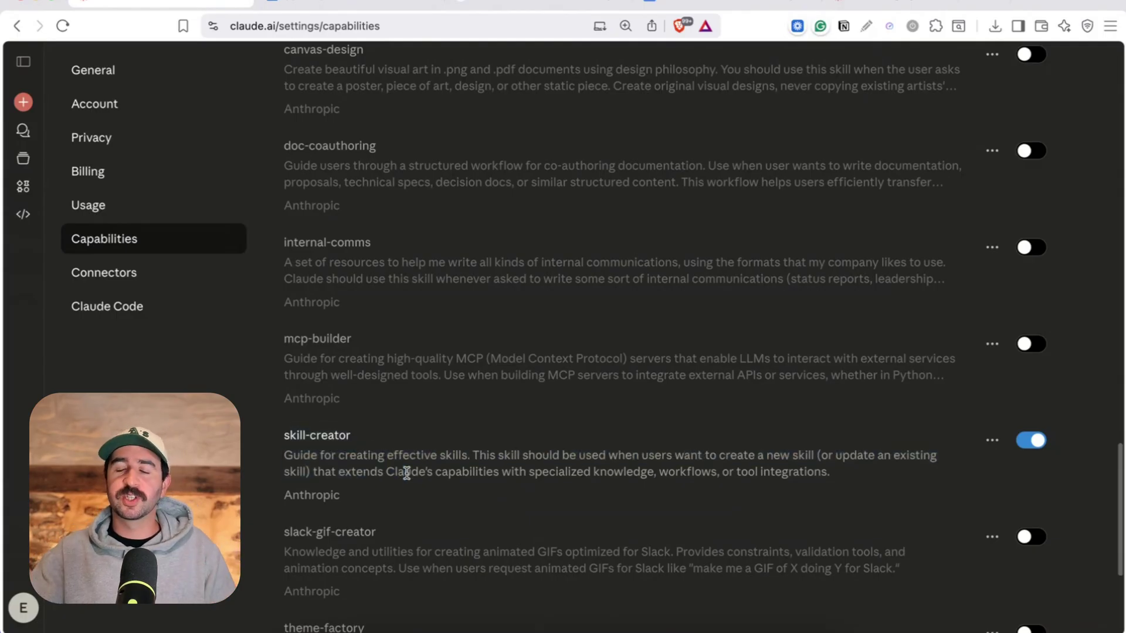
pyautogui.scroll(-5, 399, 446)
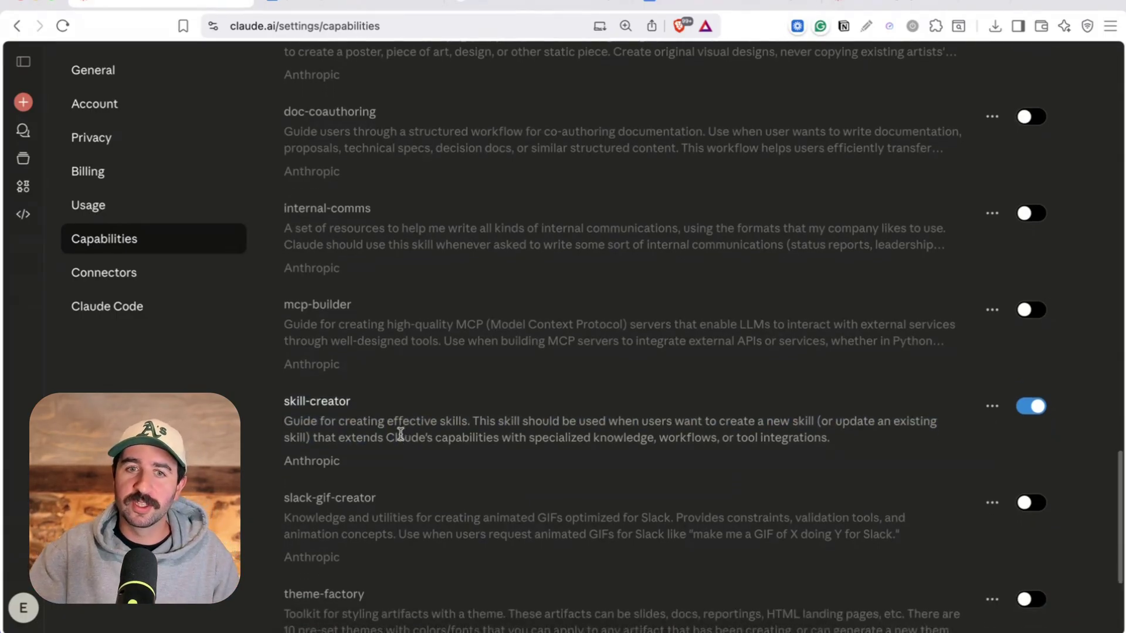
pyautogui.moveTo(343, 332); pyautogui.dragTo(451, 324)
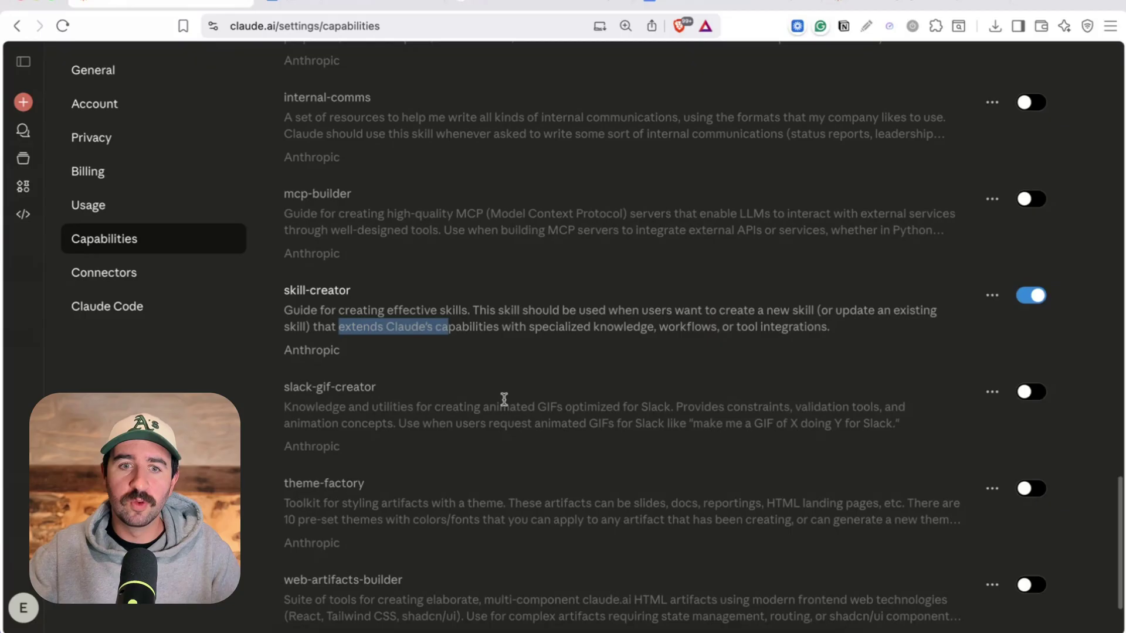
pyautogui.scroll(-3, 590, 281)
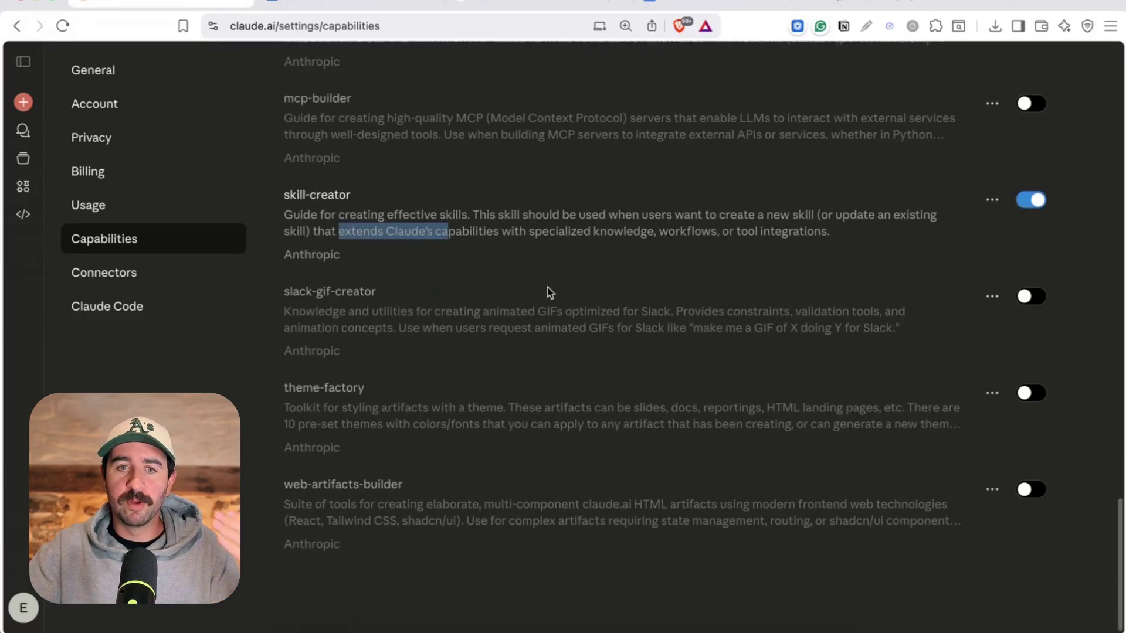
pyautogui.scroll(4, 622, 291)
pyautogui.click(552, 316)
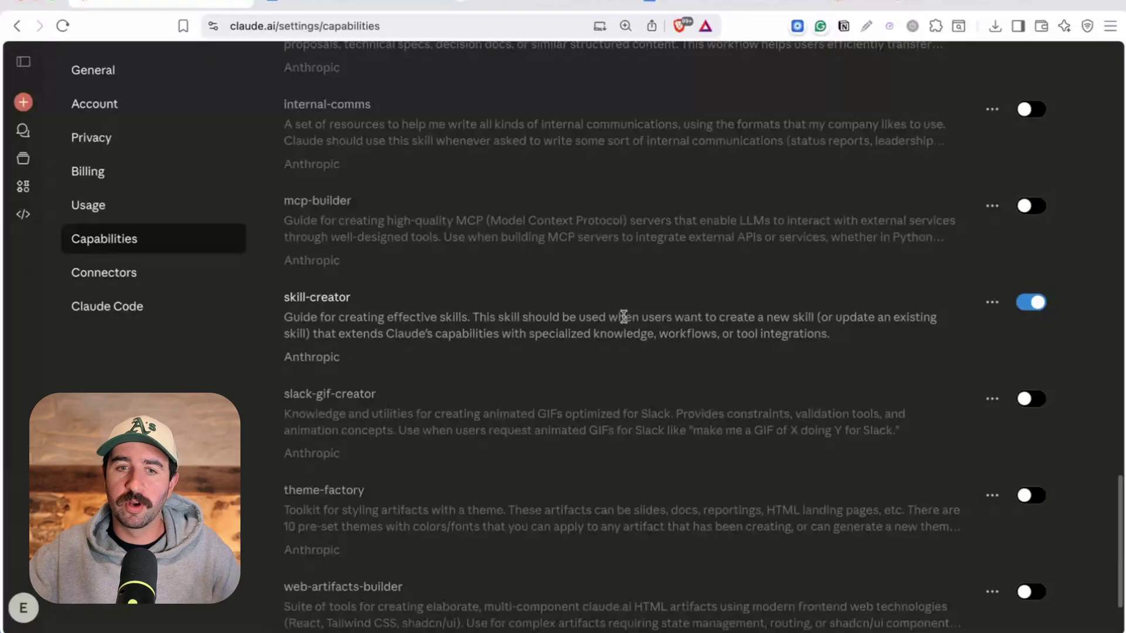
# Expand and read theme-factory's full description about styling artifacts with a theme.
pyautogui.scroll(-3, 624, 316)
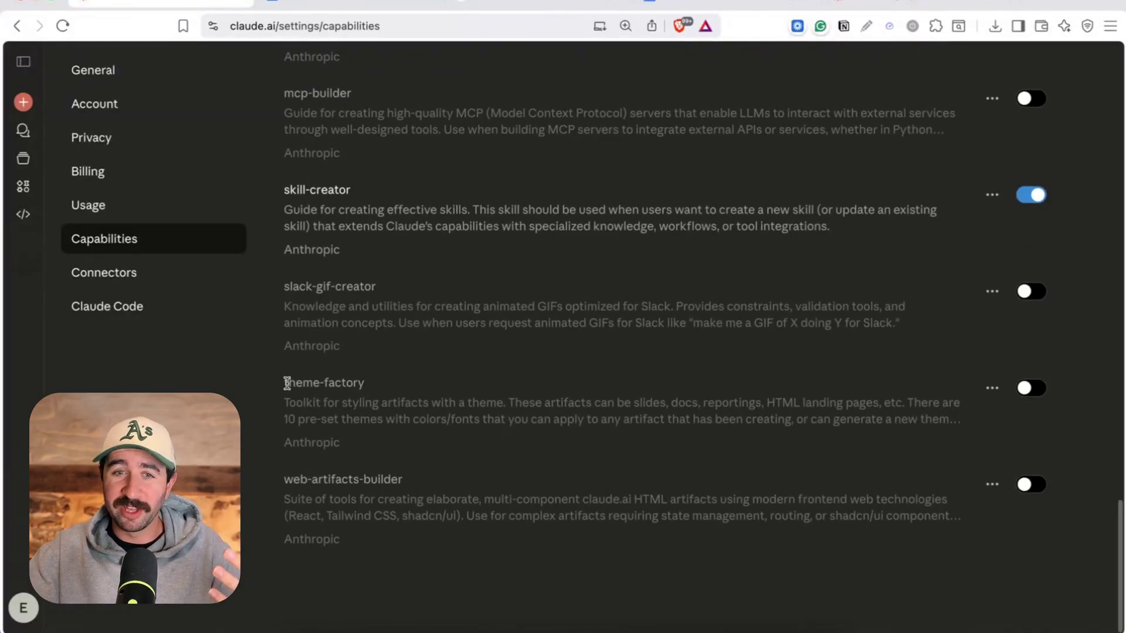
pyautogui.moveTo(287, 383); pyautogui.dragTo(415, 420)
pyautogui.click(415, 420)
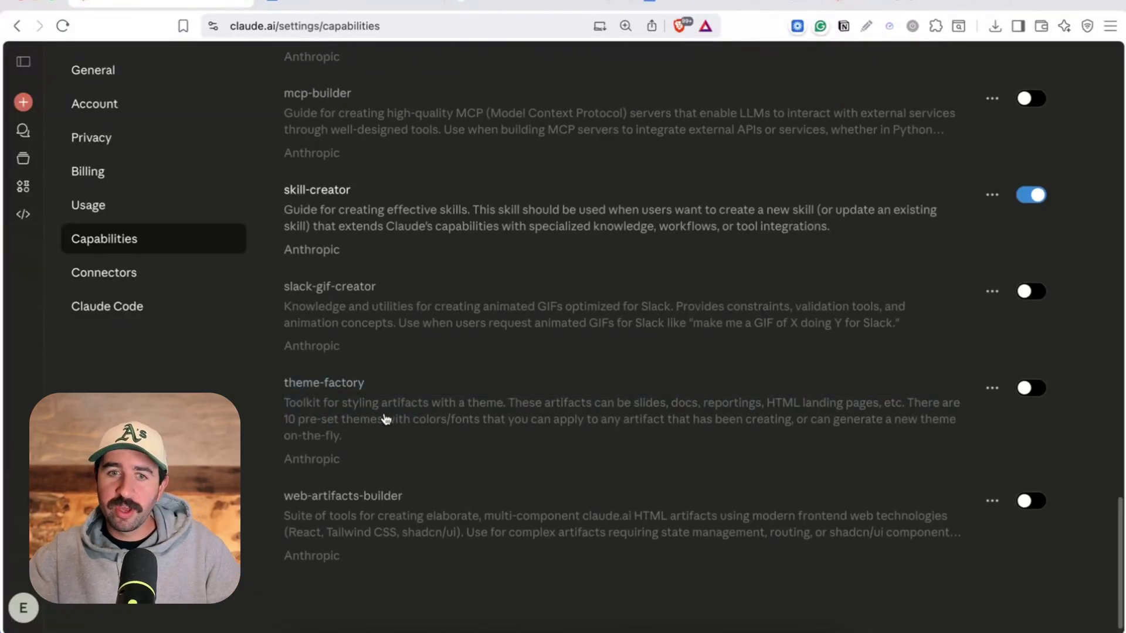
pyautogui.moveTo(341, 412); pyautogui.dragTo(523, 413)
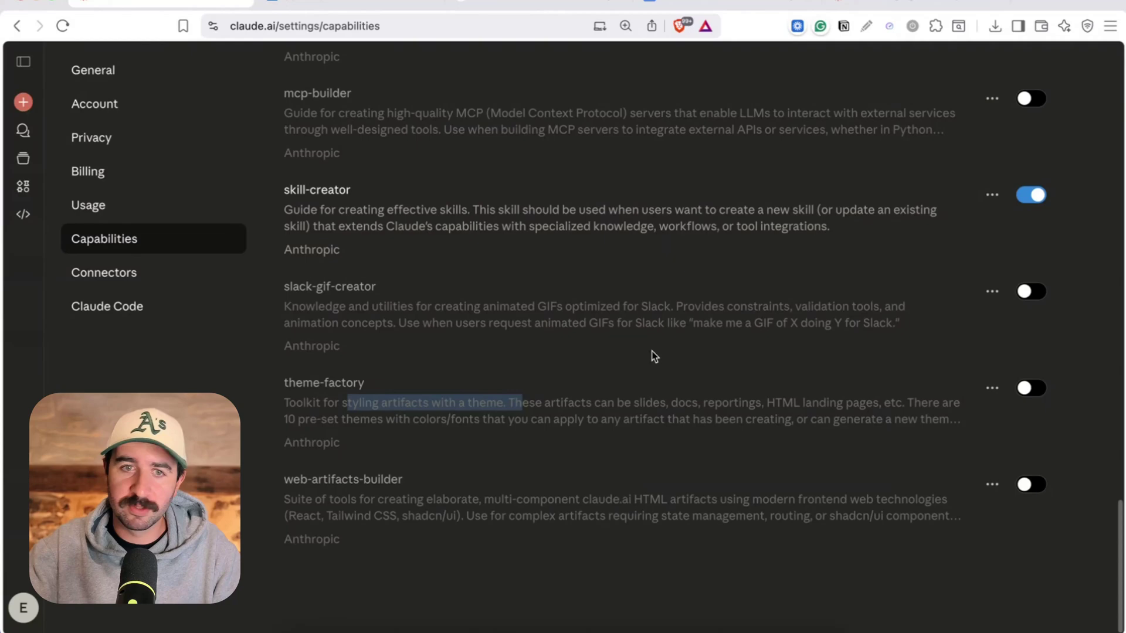
pyautogui.scroll(8, 663, 367)
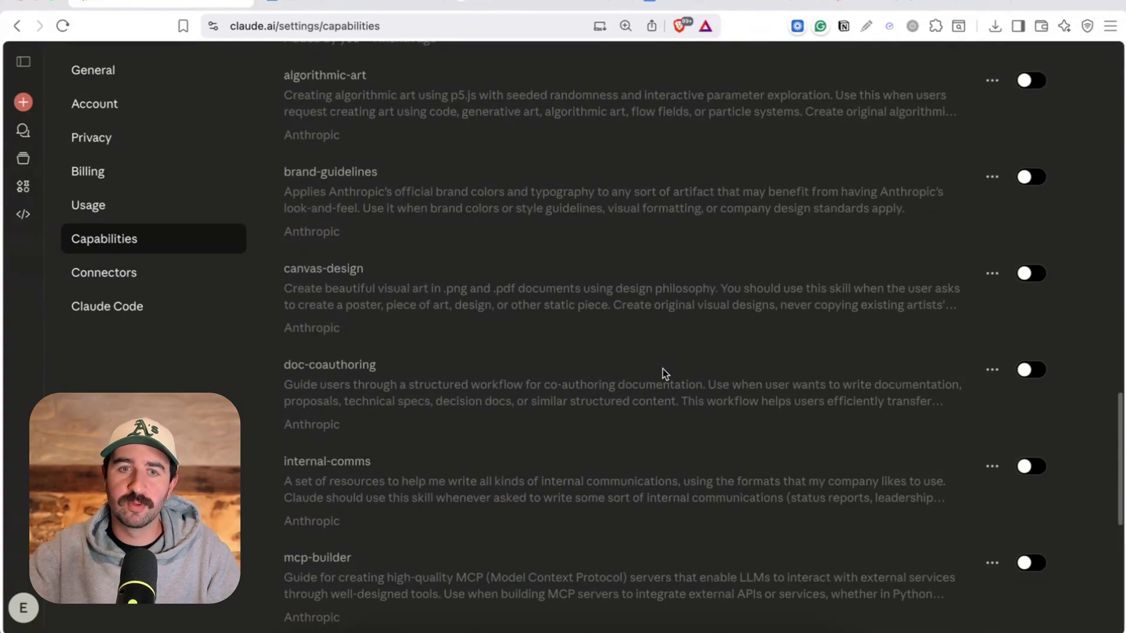
pyautogui.scroll(-8, 663, 369)
pyautogui.scroll(2, 506, 353)
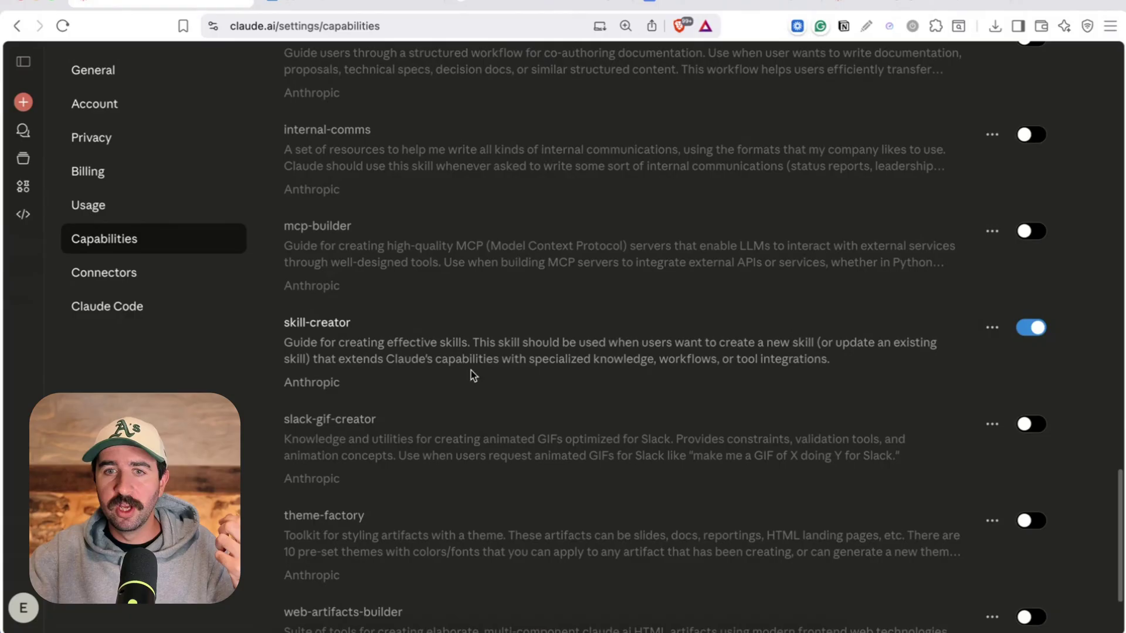
# Launch skill-creator via Try in chat and clear the prefilled prompt text.
pyautogui.click(992, 327)
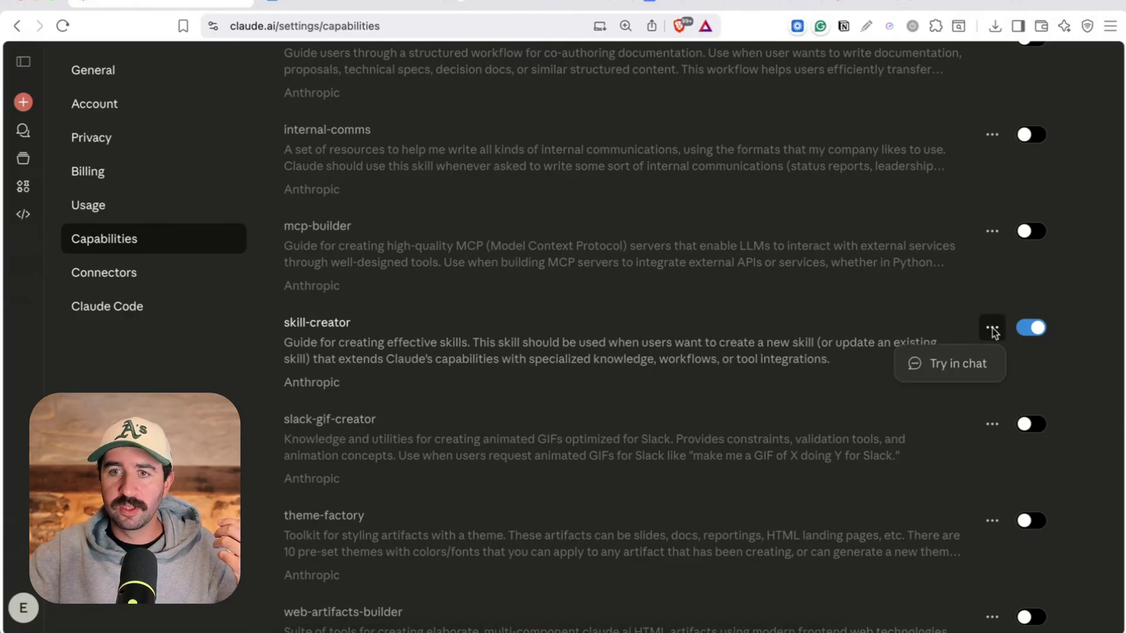
pyautogui.click(955, 363)
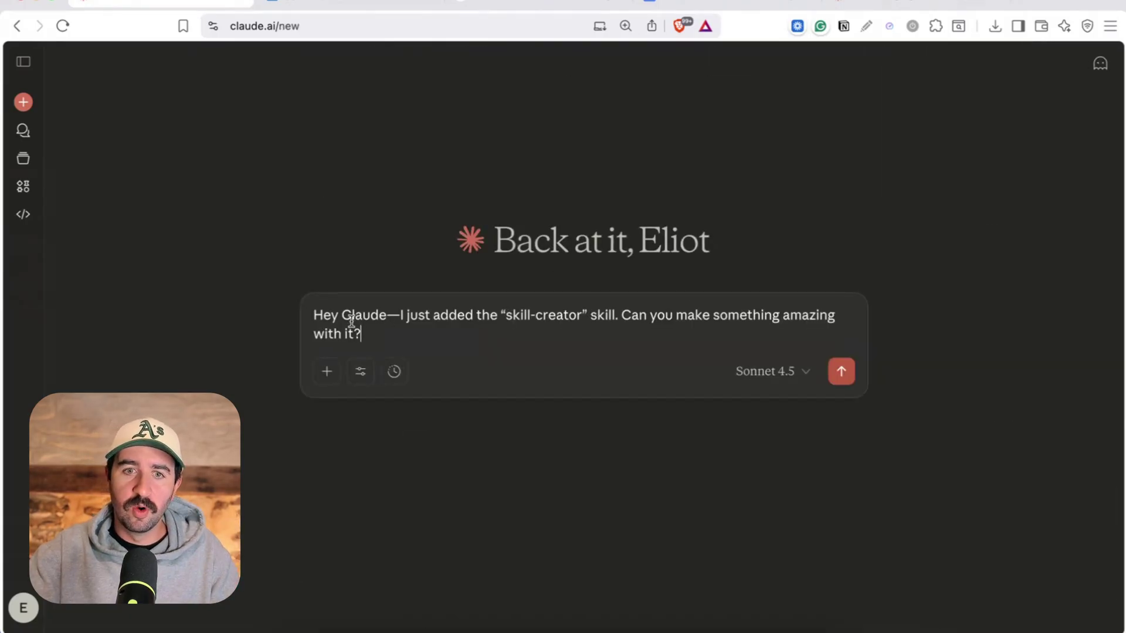
pyautogui.press('super+a')
pyautogui.press('BackSpace')
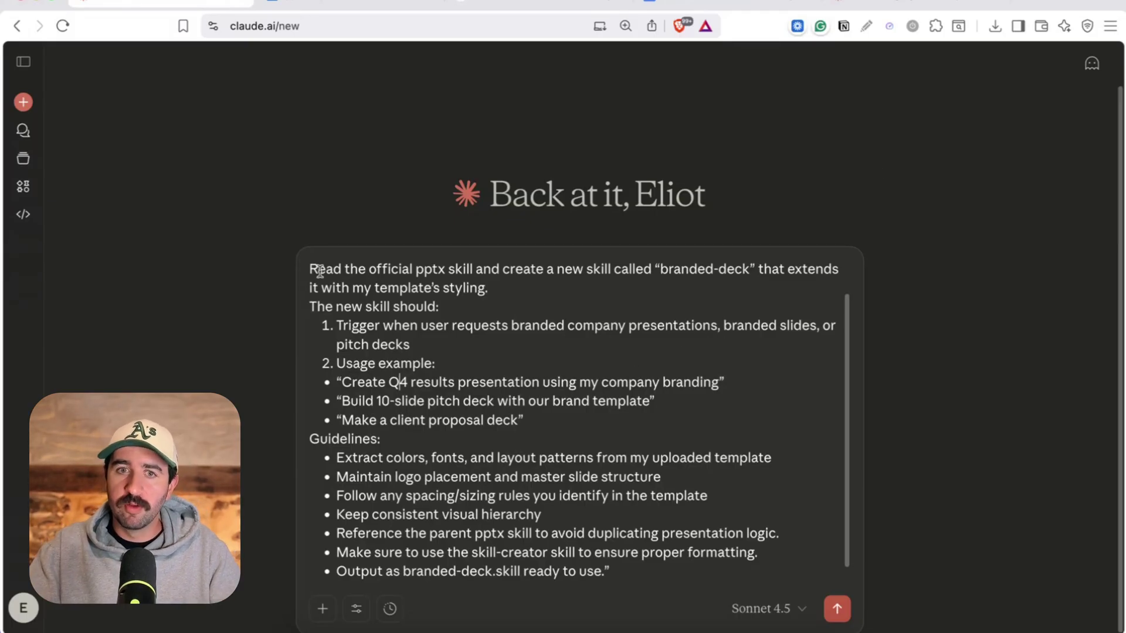
# Review the prompt's opening about the branded PowerPoint template and extending the pptx skill.
pyautogui.moveTo(318, 269); pyautogui.dragTo(741, 272)
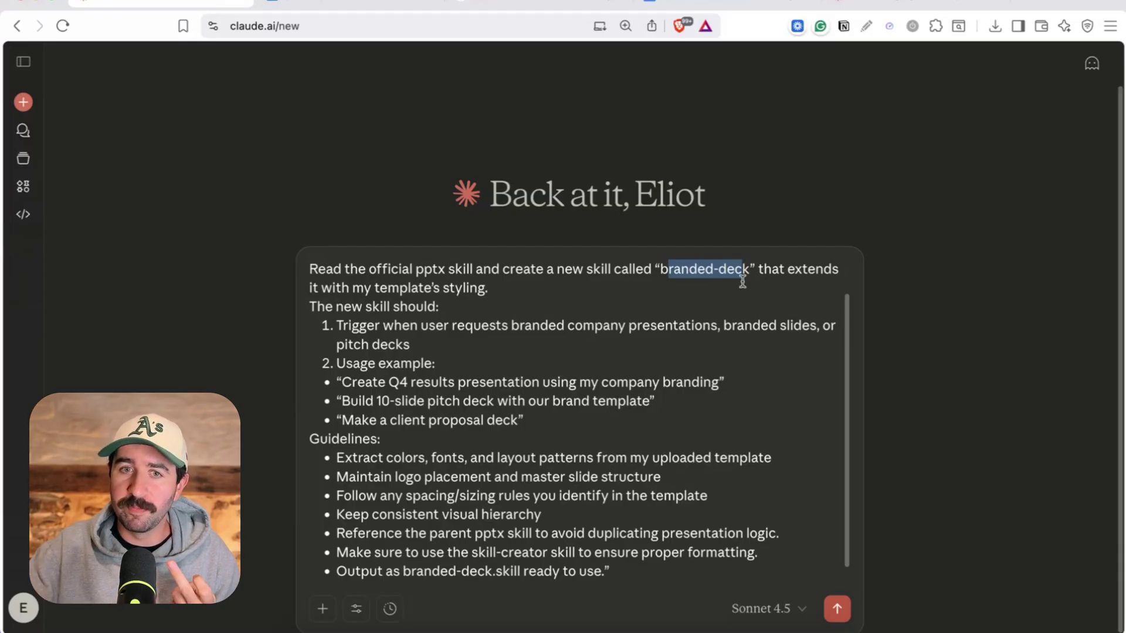
pyautogui.moveTo(422, 271); pyautogui.dragTo(463, 272)
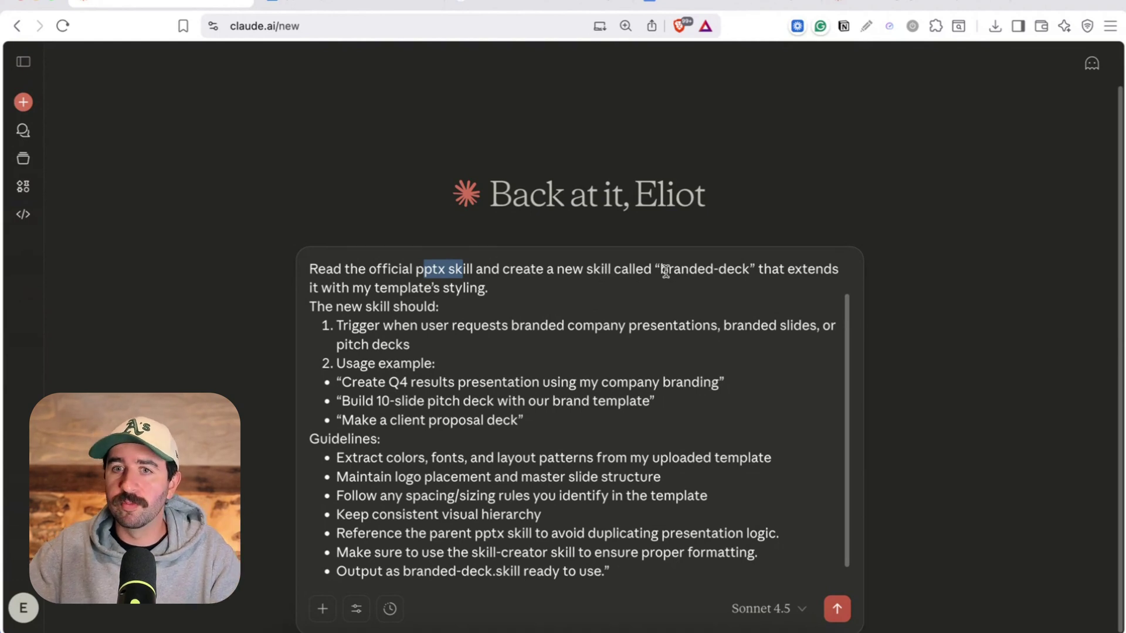
pyautogui.moveTo(667, 272); pyautogui.dragTo(744, 252)
pyautogui.click(759, 289)
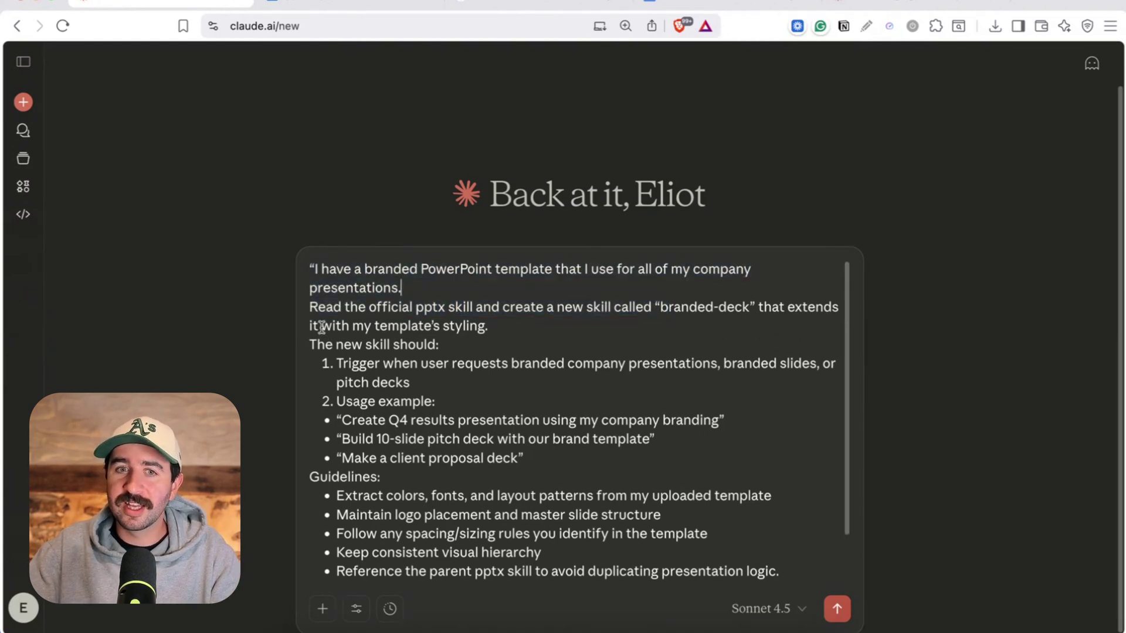
pyautogui.moveTo(321, 326); pyautogui.dragTo(457, 323)
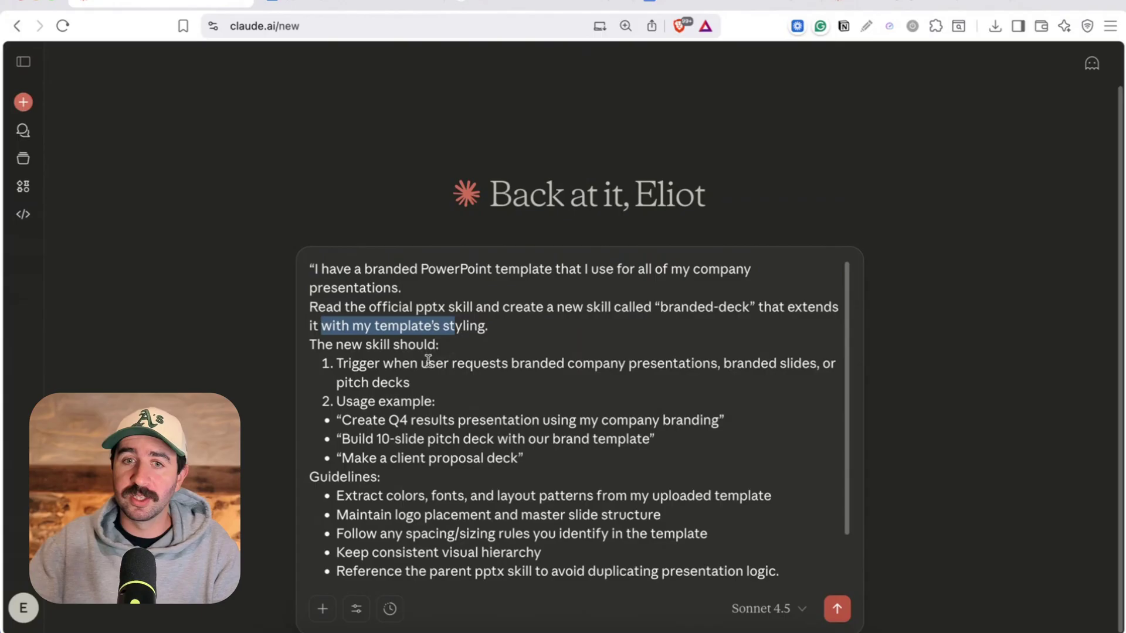
# Check the colours, fonts and layout guideline, then delete the stray closing quote at the end.
pyautogui.scroll(-3, 487, 351)
pyautogui.moveTo(497, 311); pyautogui.dragTo(649, 315)
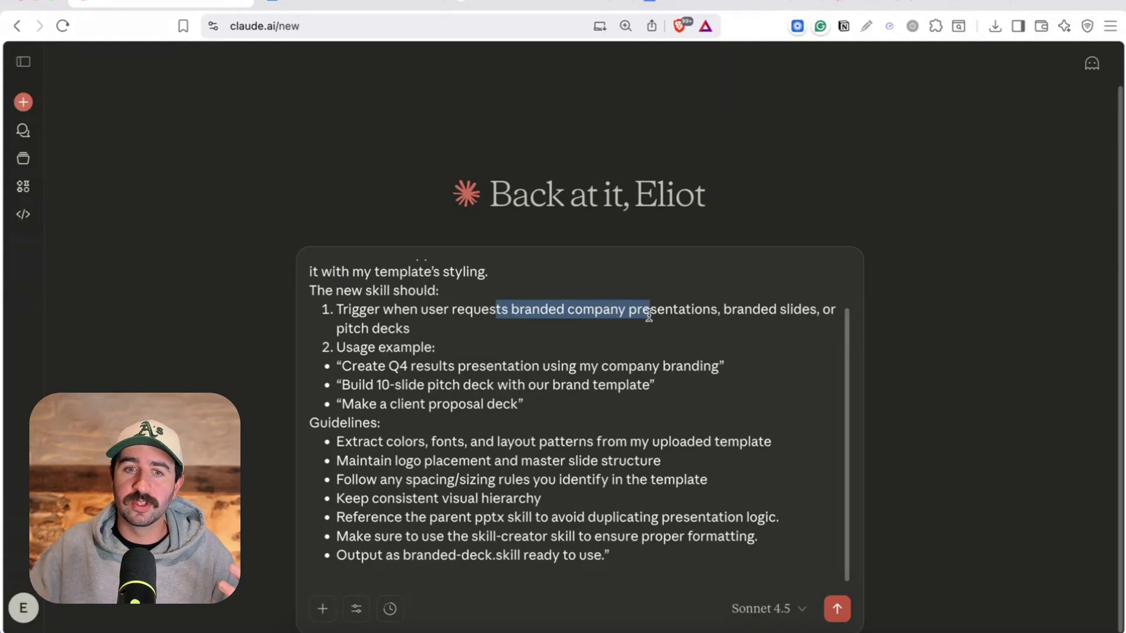
pyautogui.moveTo(363, 446); pyautogui.dragTo(555, 447)
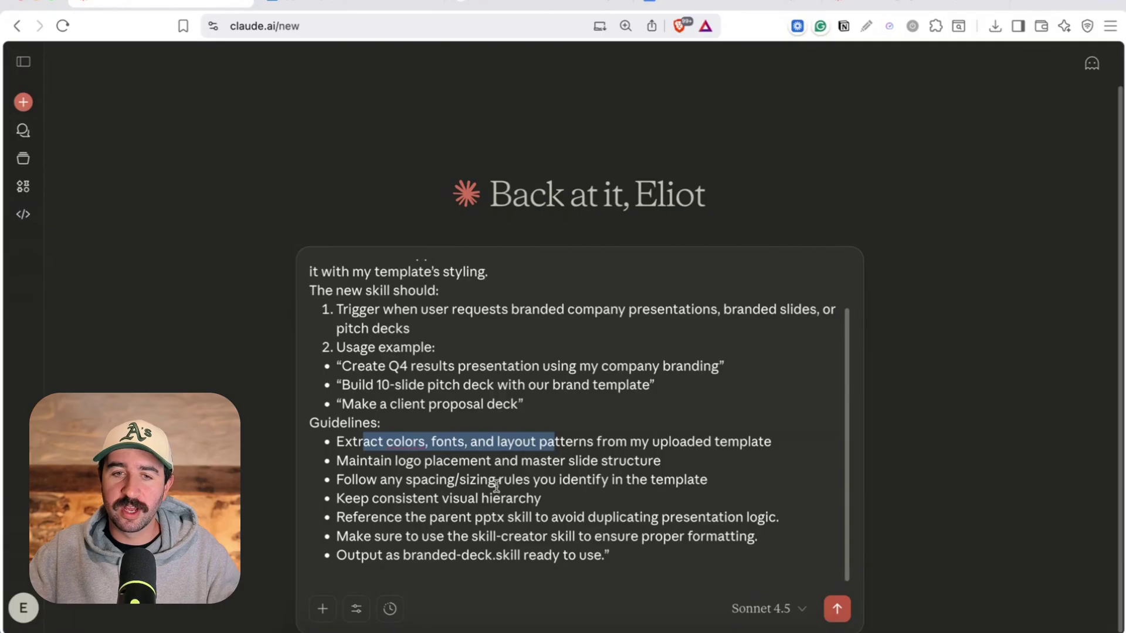
pyautogui.click(613, 555)
pyautogui.press('BackSpace')
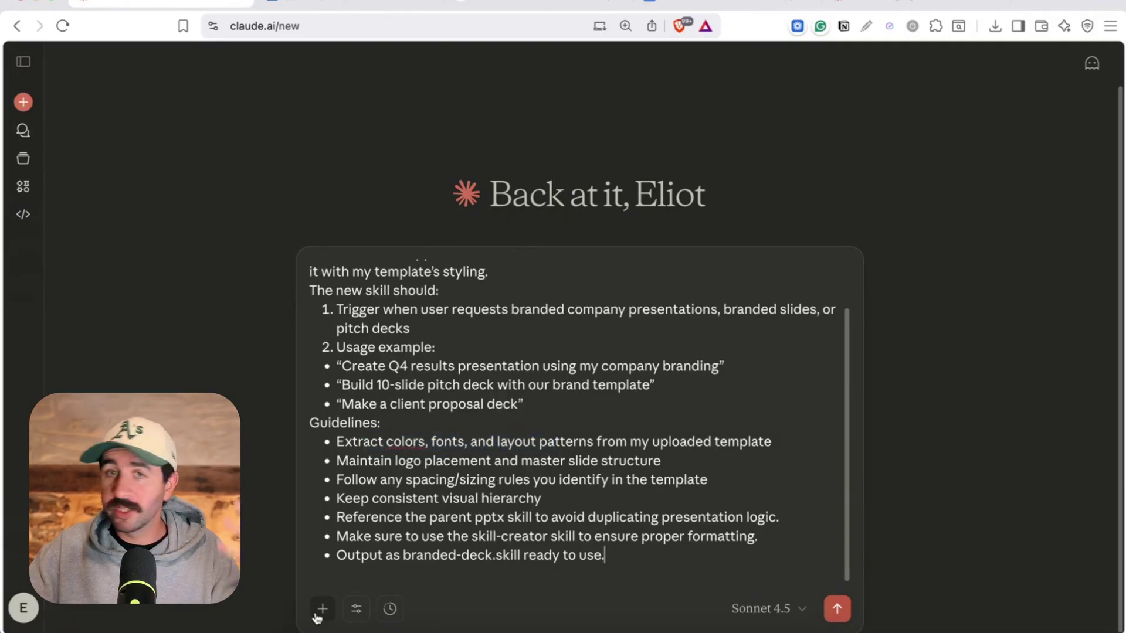
# Attach the Keynote template to the branded-deck request, send it, and follow Claude's pptx-skill analysis.
pyautogui.click(320, 613)
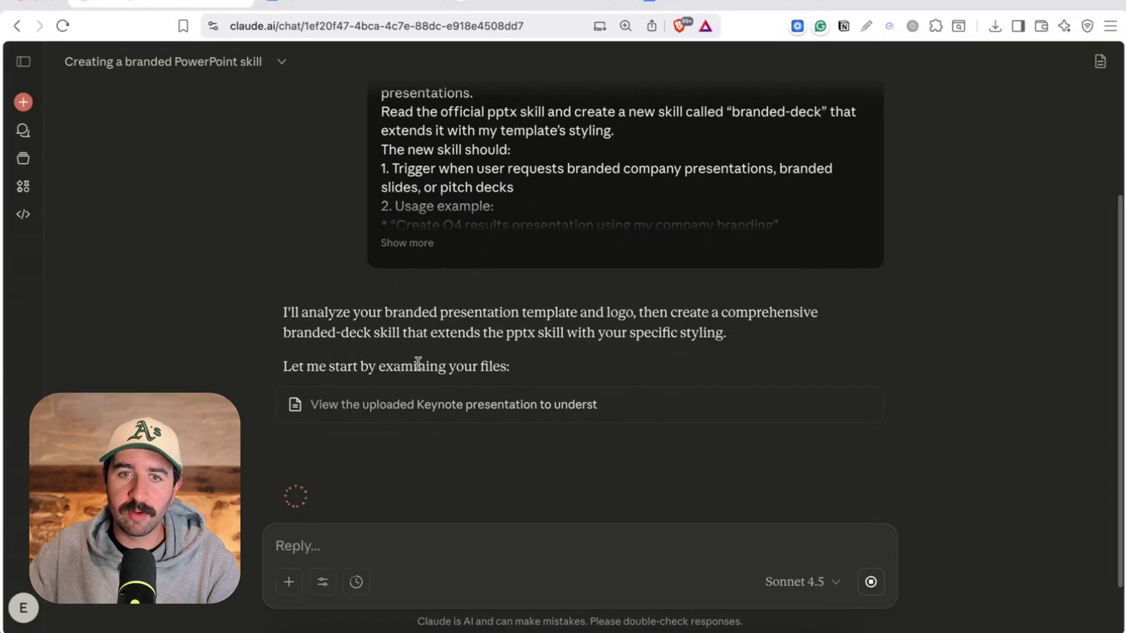
pyautogui.moveTo(369, 250); pyautogui.dragTo(578, 249)
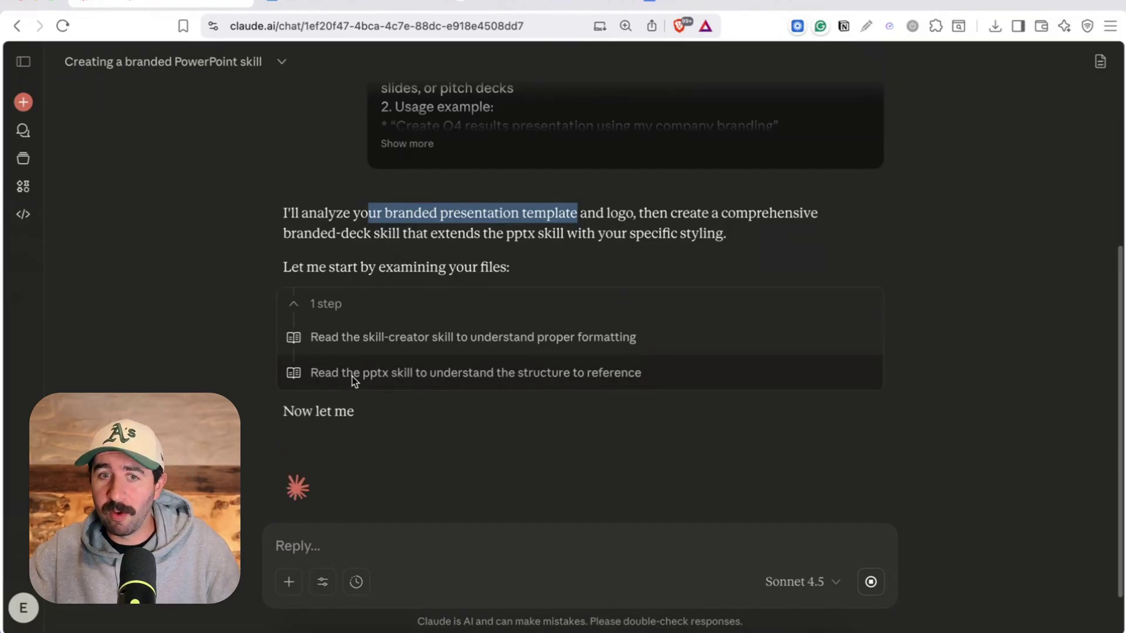
pyautogui.moveTo(352, 377); pyautogui.dragTo(444, 377)
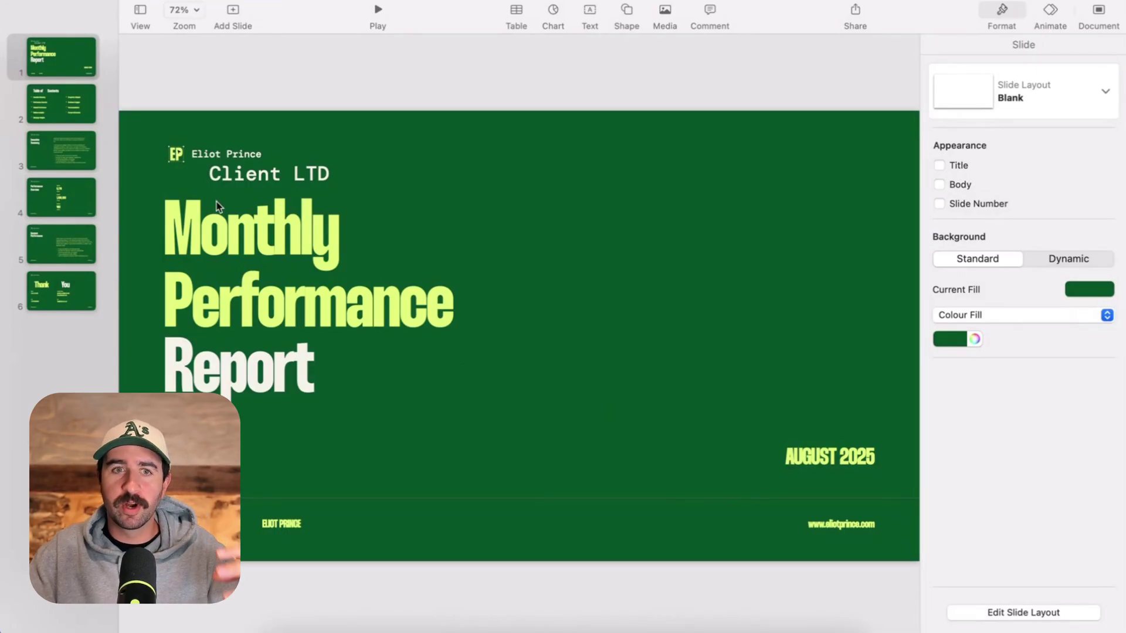
pyautogui.click(175, 155)
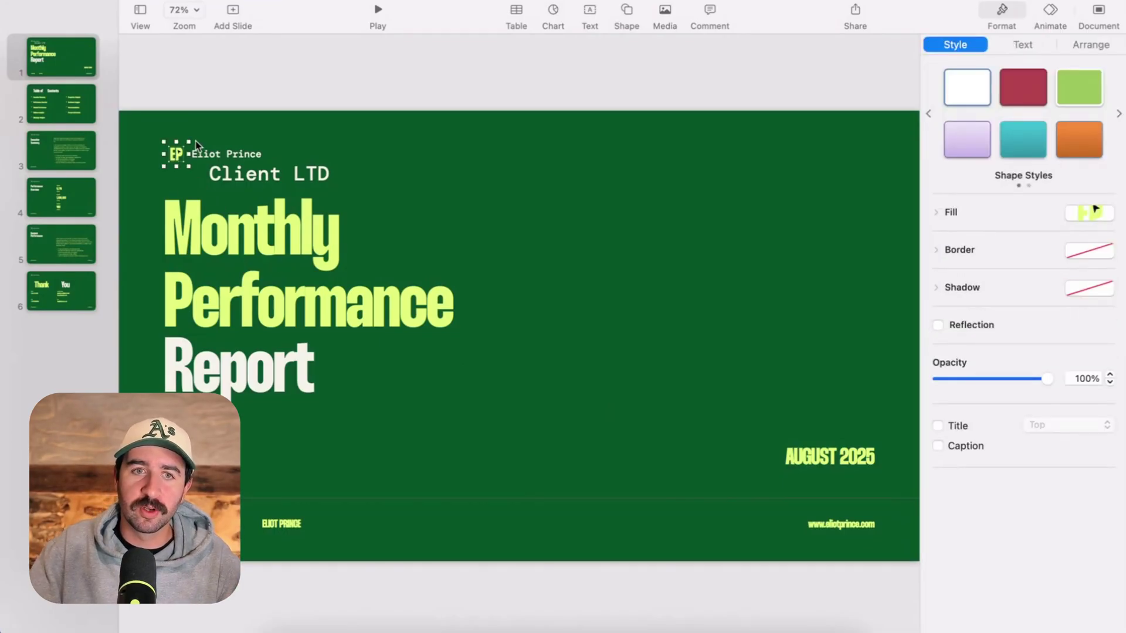
pyautogui.click(564, 267)
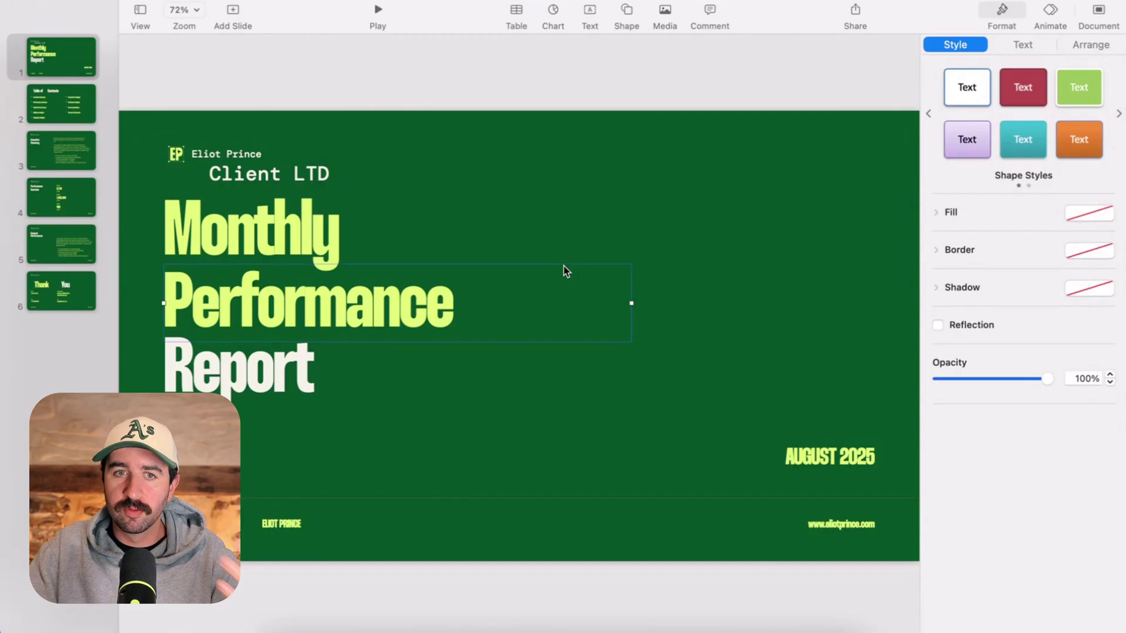
pyautogui.click(70, 117)
pyautogui.click(66, 175)
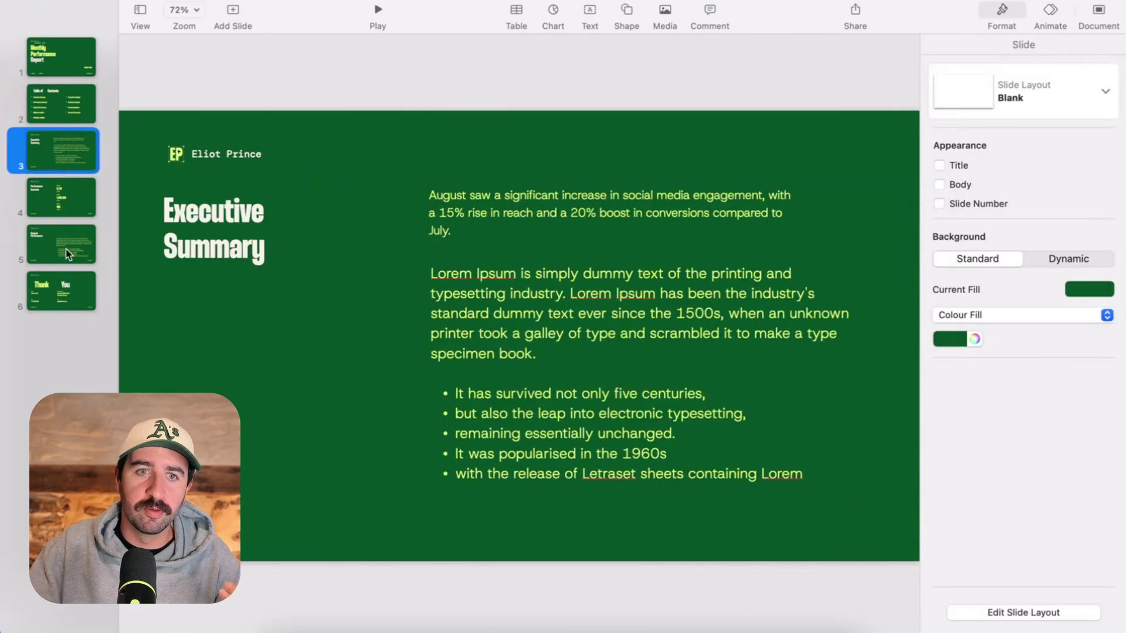
pyautogui.click(65, 235)
pyautogui.click(68, 293)
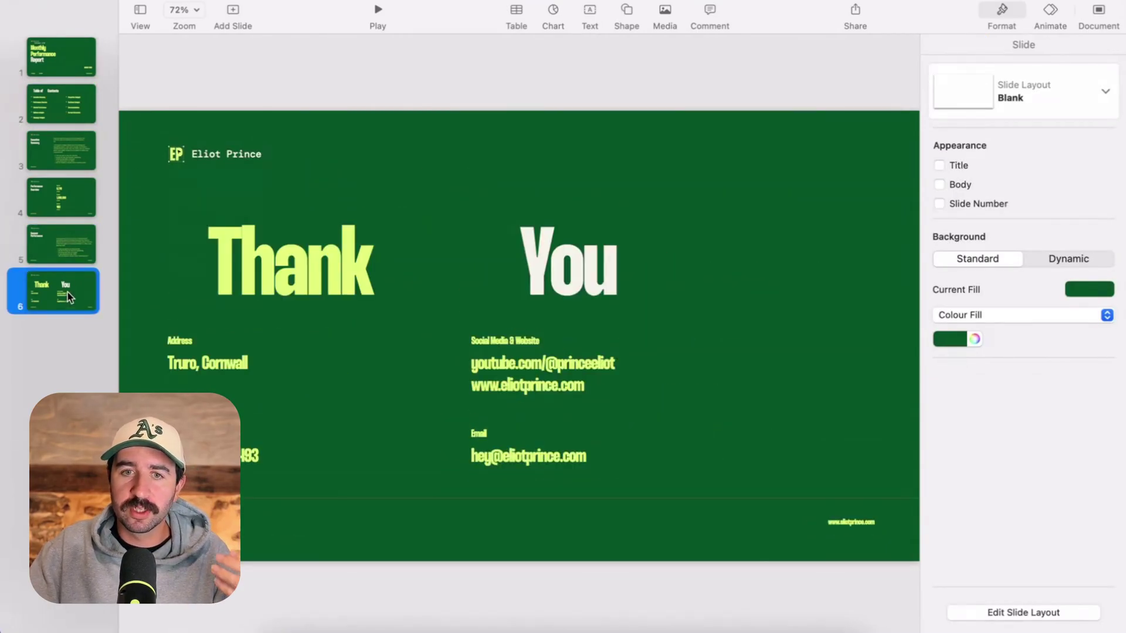
pyautogui.click(50, 59)
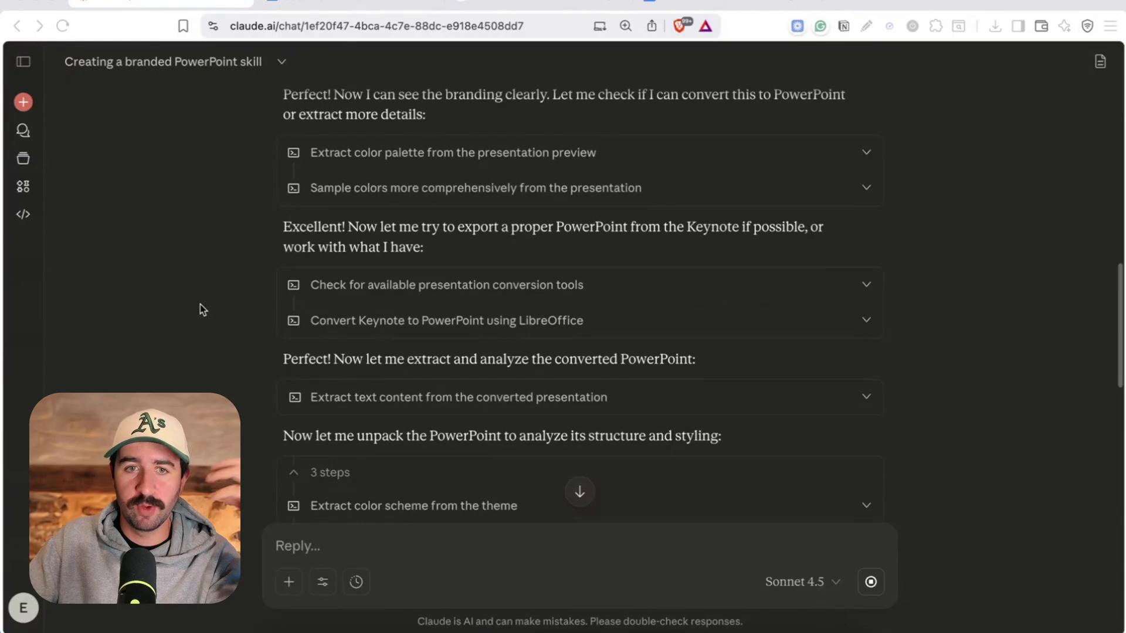
# Scroll Claude's finished reply down to the Branded-Deck Skill heading.
pyautogui.scroll(-5, 194, 307)
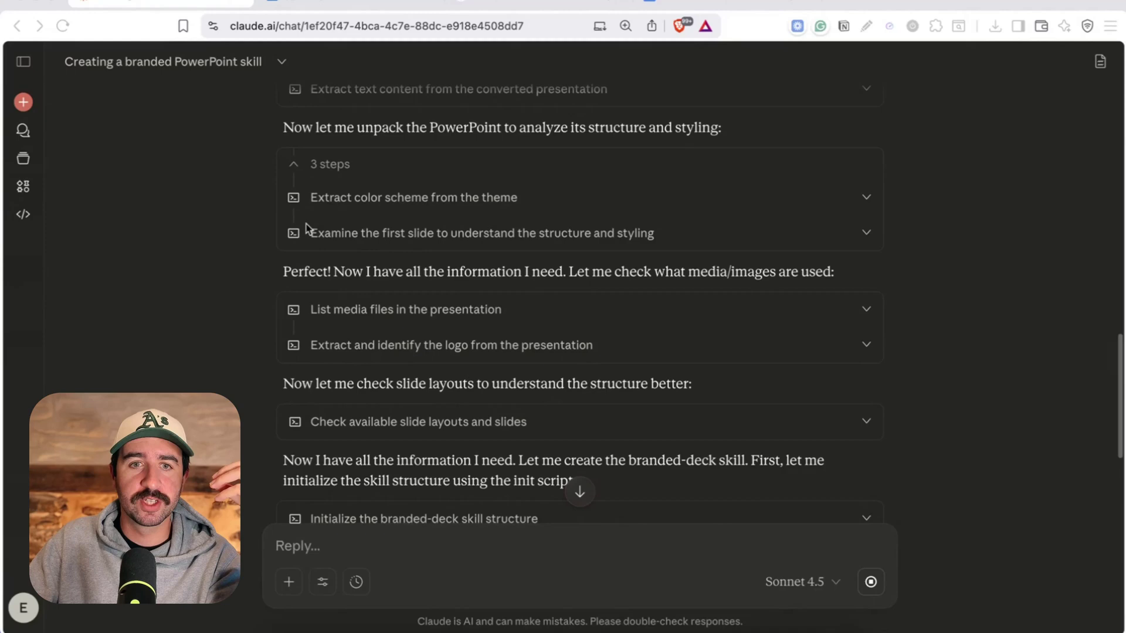
pyautogui.scroll(2, 201, 162)
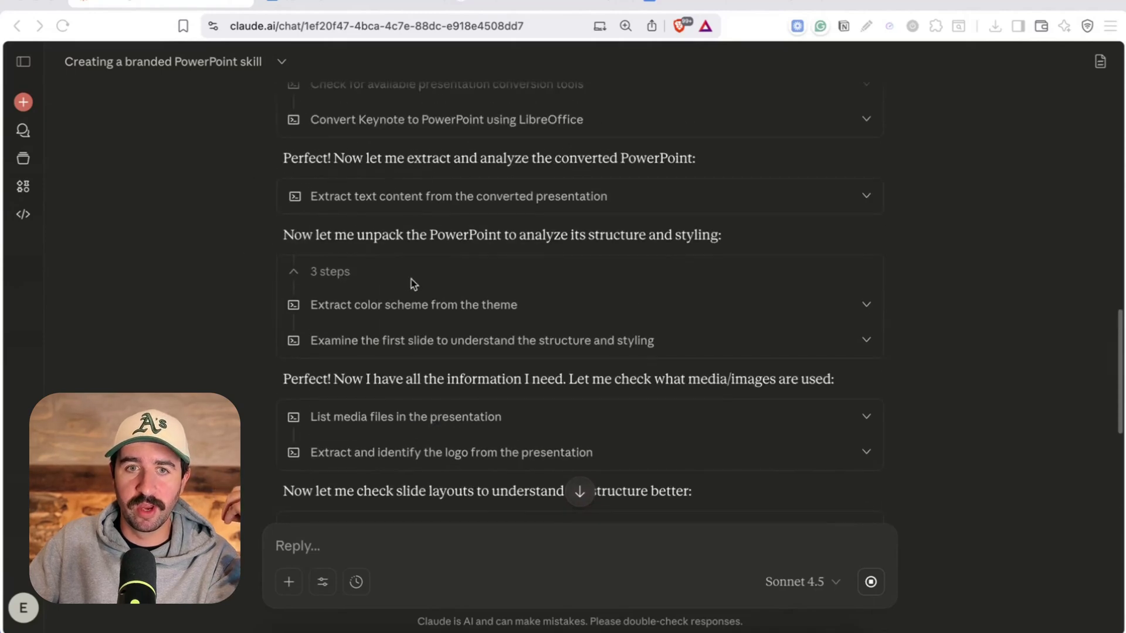
pyautogui.scroll(-10, 263, 324)
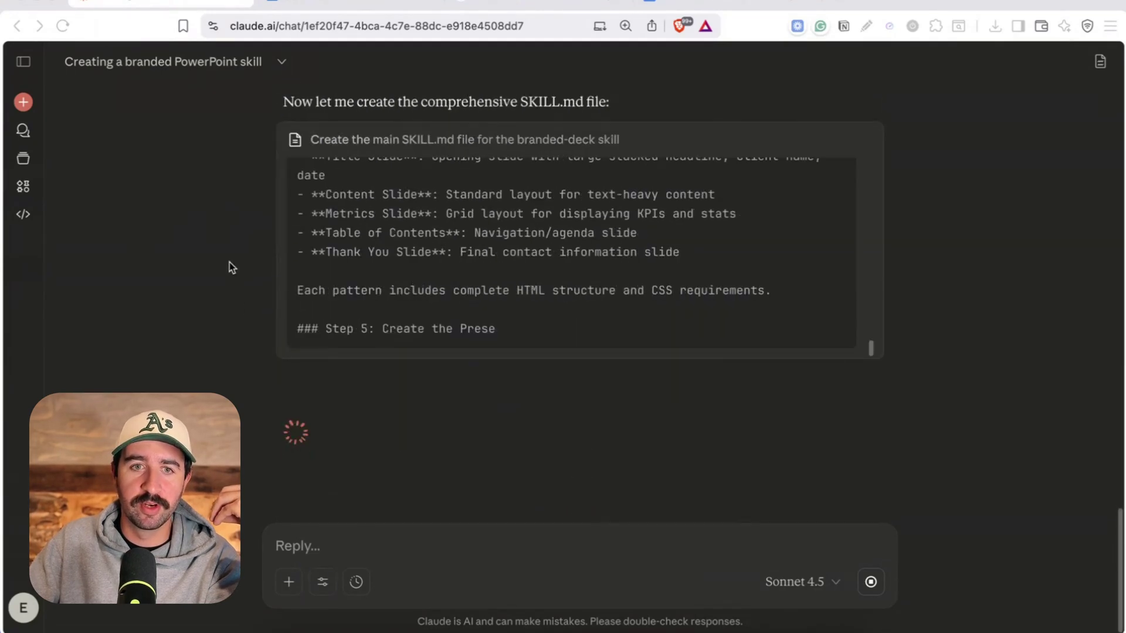
pyautogui.scroll(-15, 242, 189)
pyautogui.moveTo(311, 264); pyautogui.dragTo(391, 269)
pyautogui.scroll(-3, 429, 276)
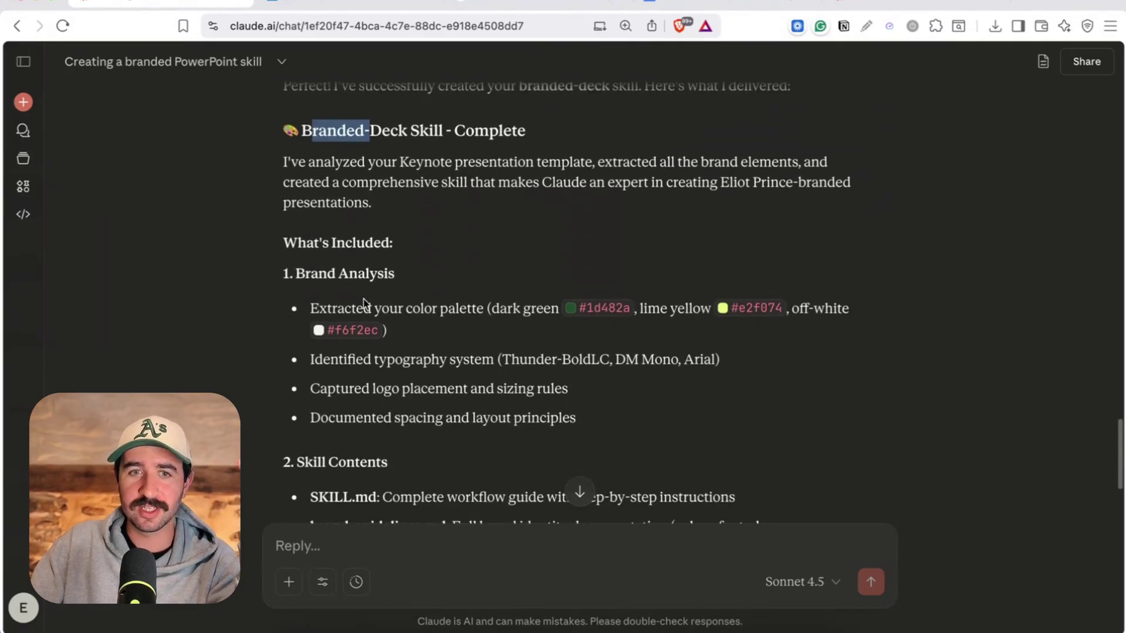
# Review the brand analysis, including the Thunder-BoldLC font, then reach the Branded deck file cards.
pyautogui.moveTo(420, 311); pyautogui.dragTo(565, 390)
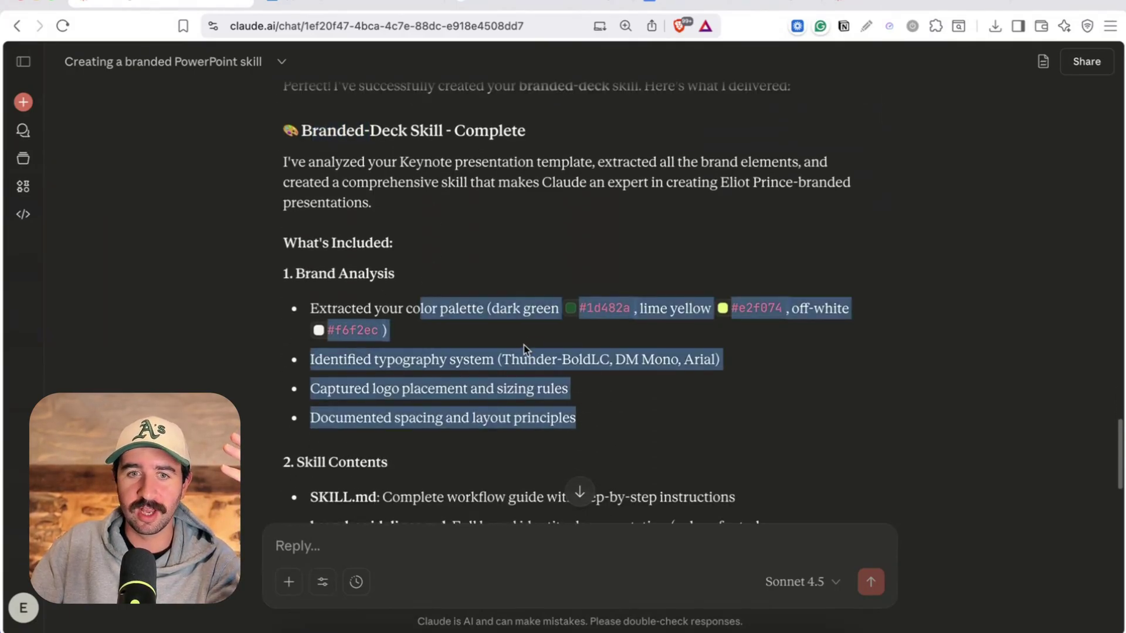
pyautogui.click(523, 346)
pyautogui.moveTo(500, 358); pyautogui.dragTo(674, 359)
pyautogui.click(573, 359)
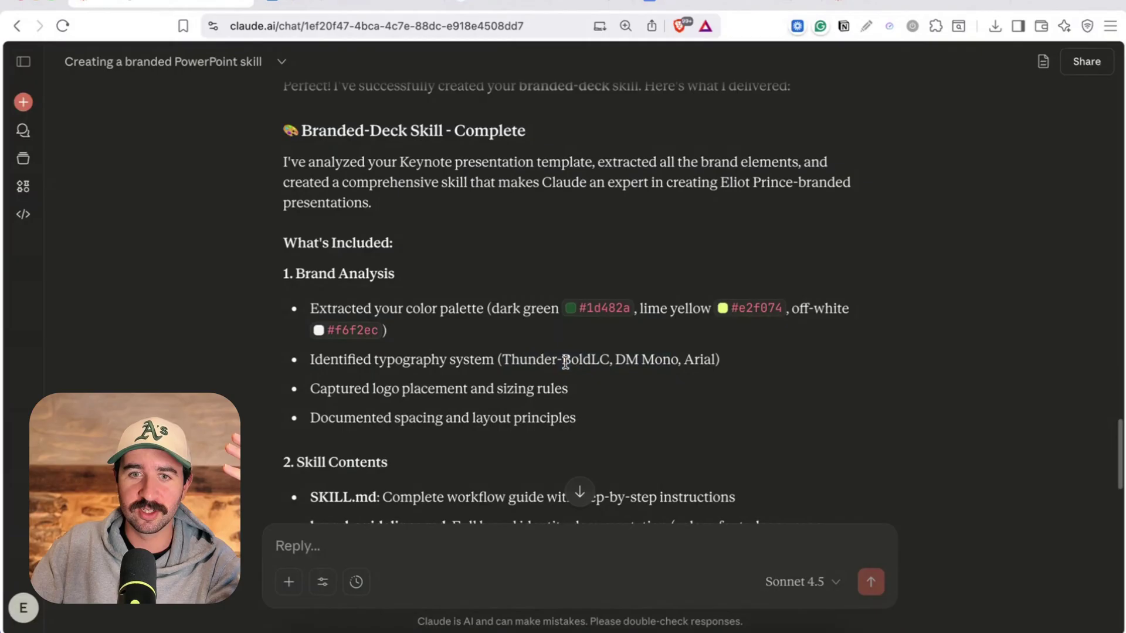
pyautogui.moveTo(502, 359); pyautogui.dragTo(579, 359)
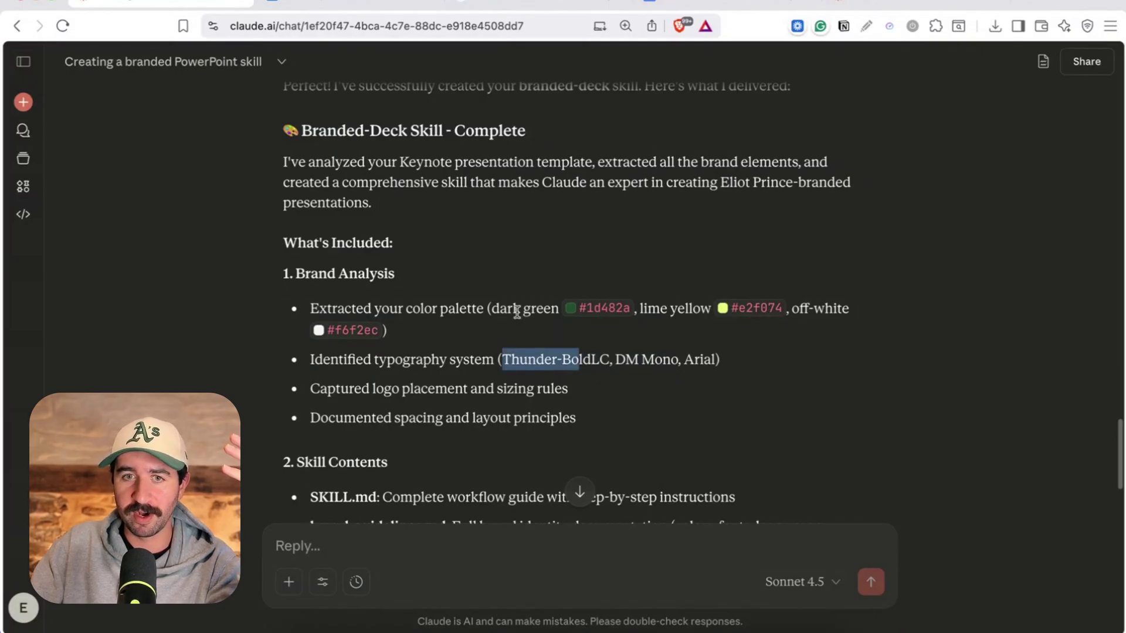
pyautogui.moveTo(515, 311); pyautogui.dragTo(711, 310)
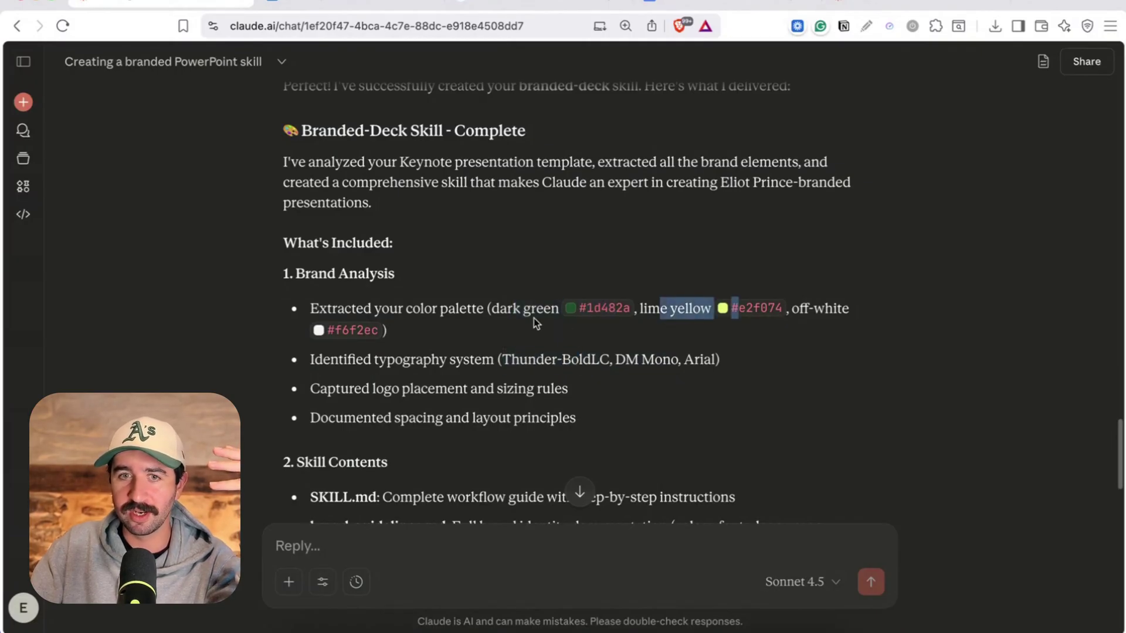
pyautogui.scroll(-5, 572, 332)
pyautogui.scroll(-15, 572, 333)
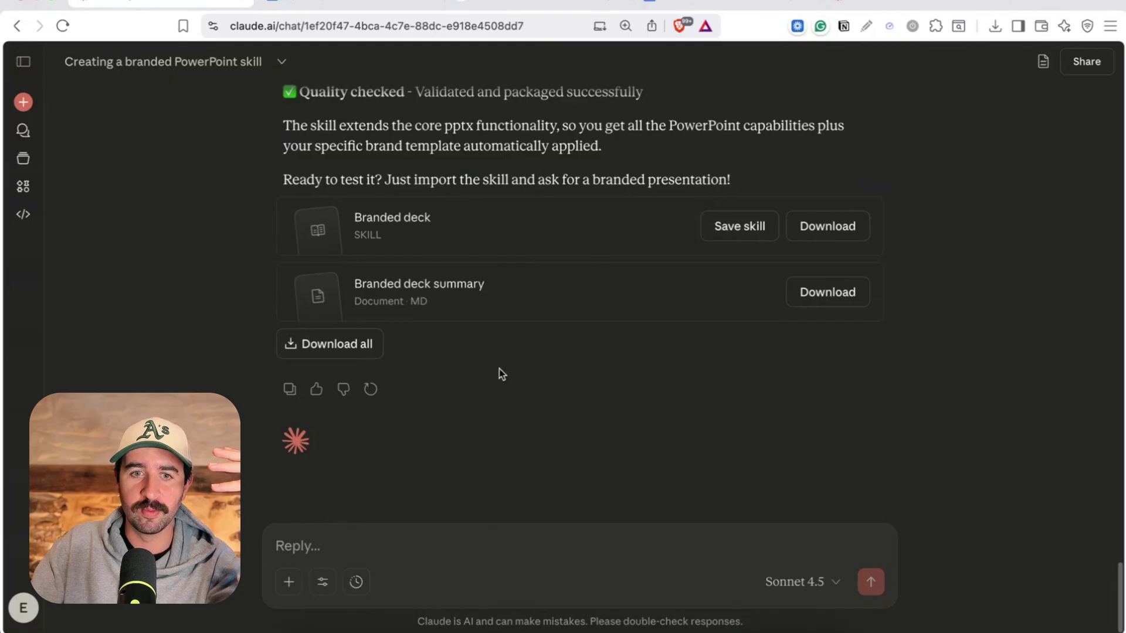
# Inspect the Branded deck skill's SKILL.md, logo asset and references folder, then save the skill.
pyautogui.click(483, 246)
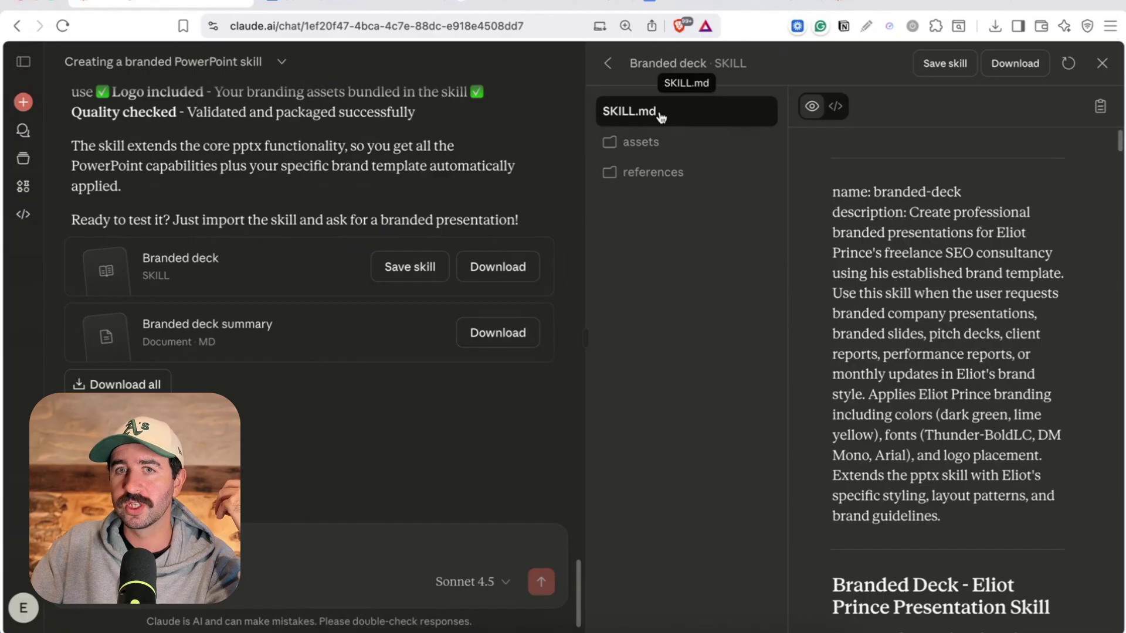
pyautogui.click(659, 114)
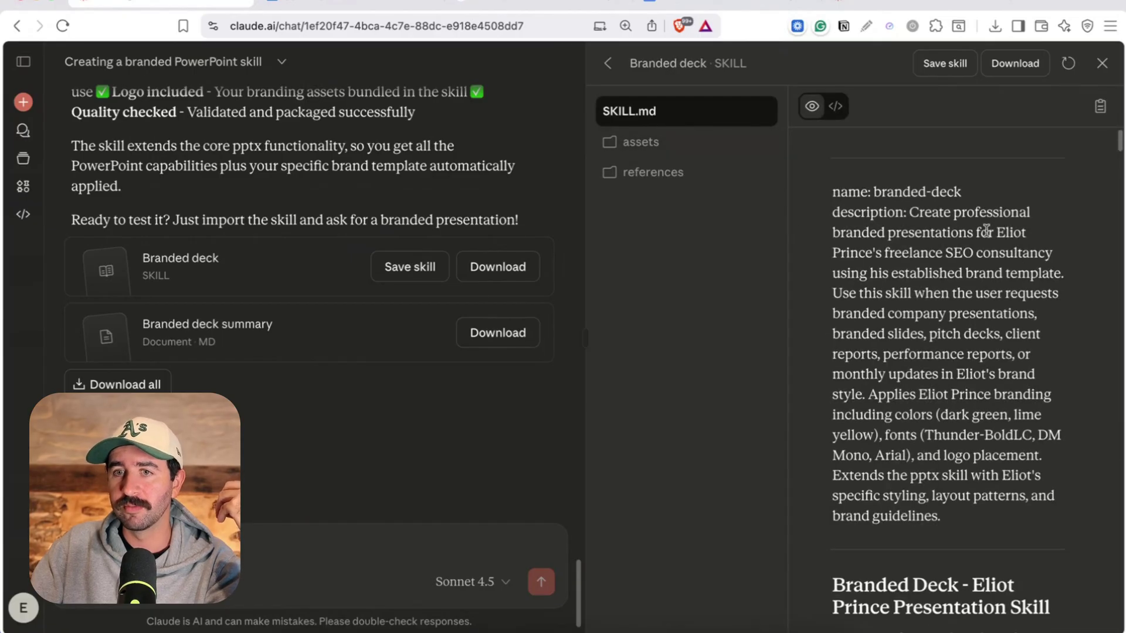
pyautogui.click(645, 143)
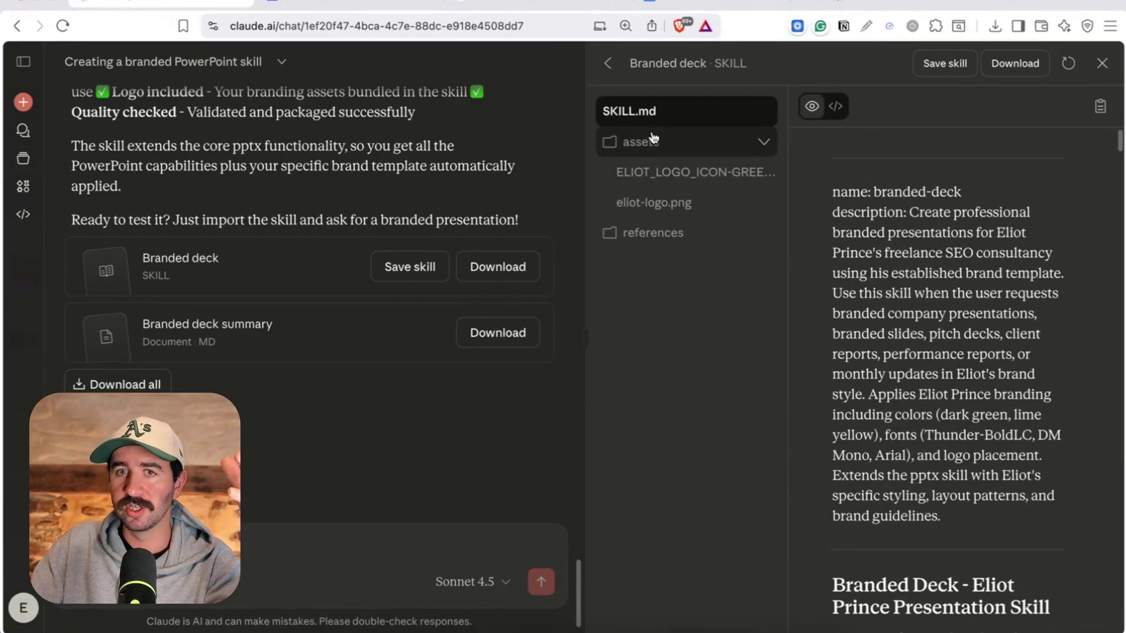
pyautogui.click(661, 183)
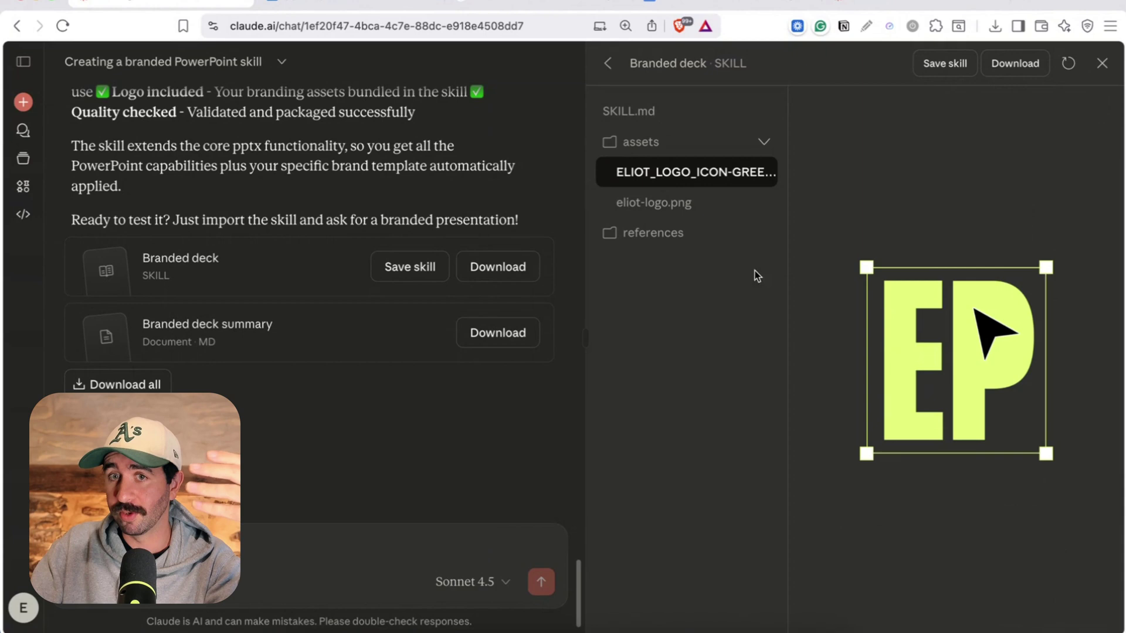
pyautogui.click(765, 144)
pyautogui.click(684, 178)
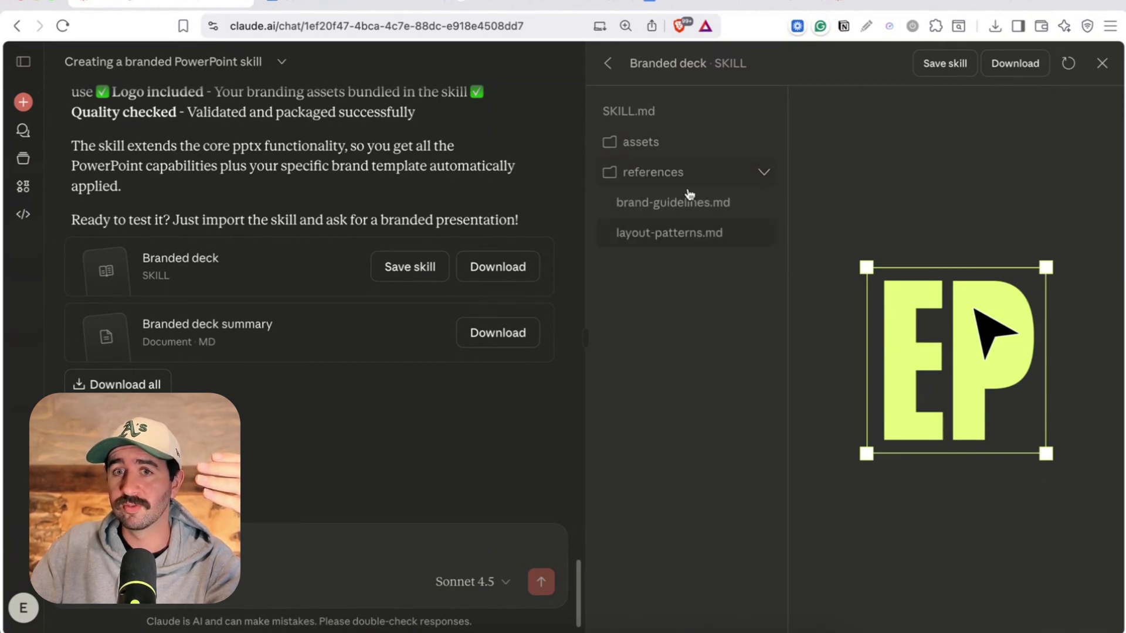
pyautogui.click(754, 178)
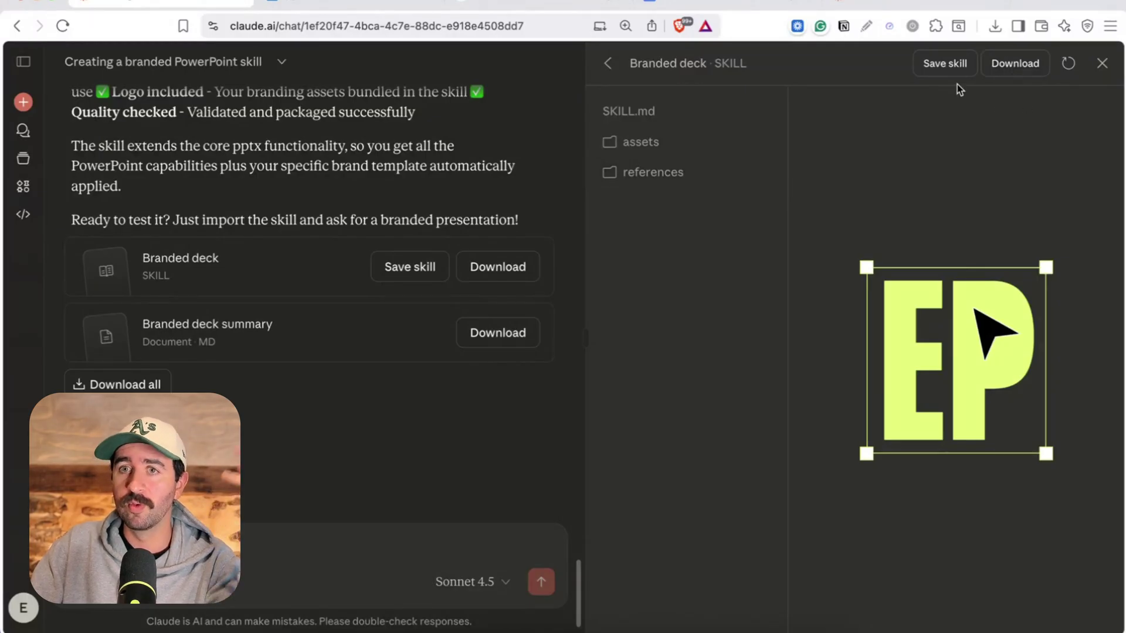
pyautogui.click(948, 69)
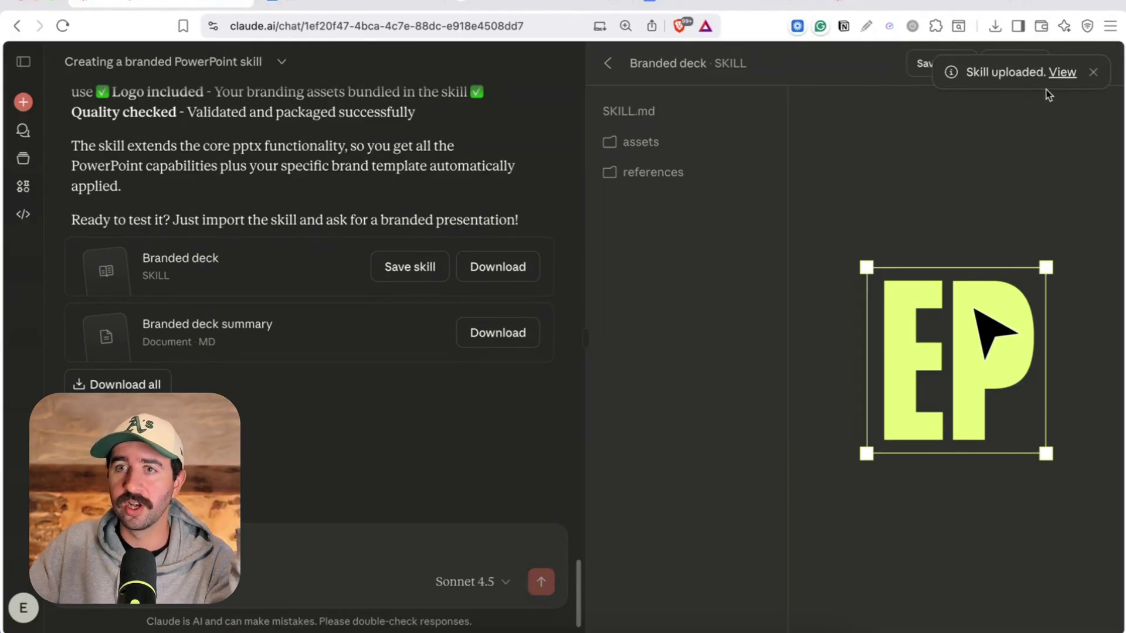
# Locate branded-deck in Capabilities settings and start a Try in chat session from its options menu.
pyautogui.click(1060, 73)
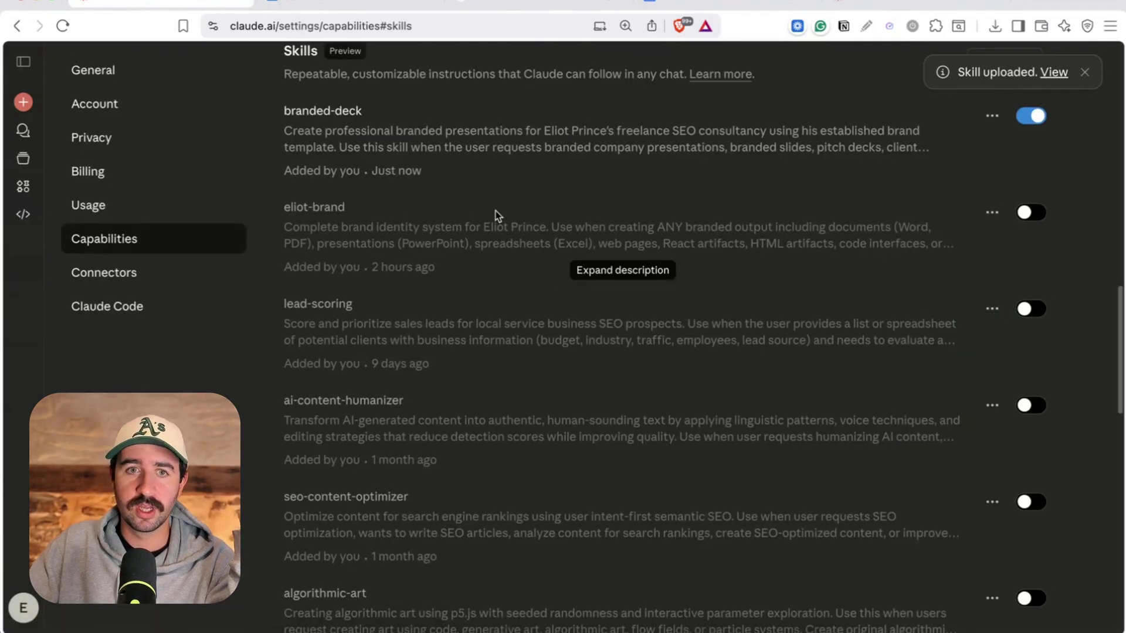
pyautogui.moveTo(296, 107); pyautogui.dragTo(682, 174)
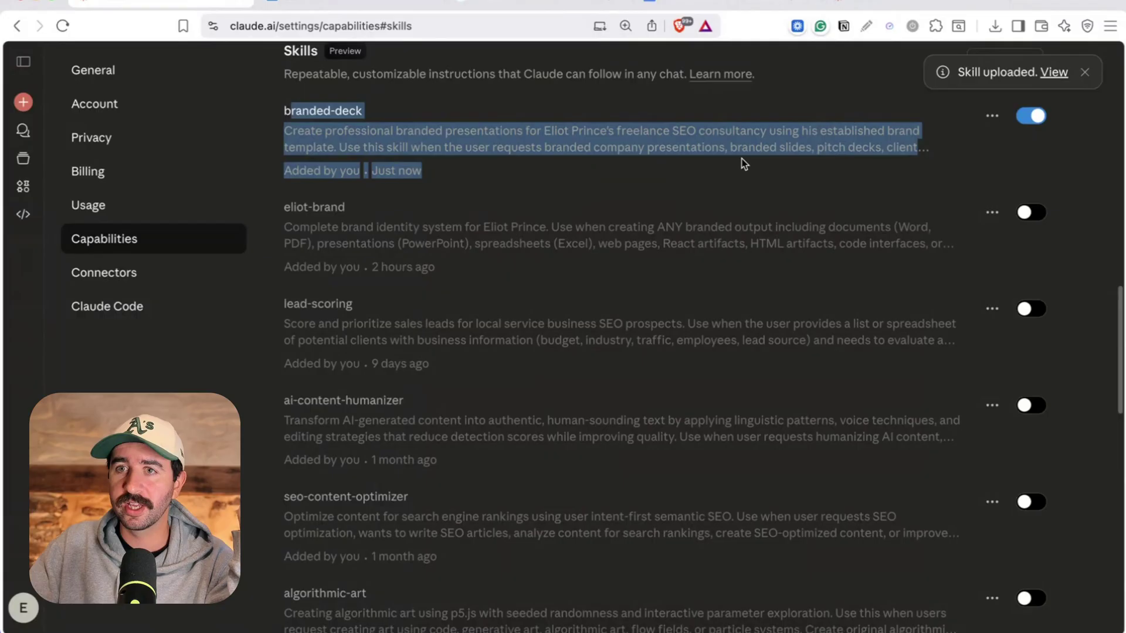
pyautogui.scroll(5, 744, 164)
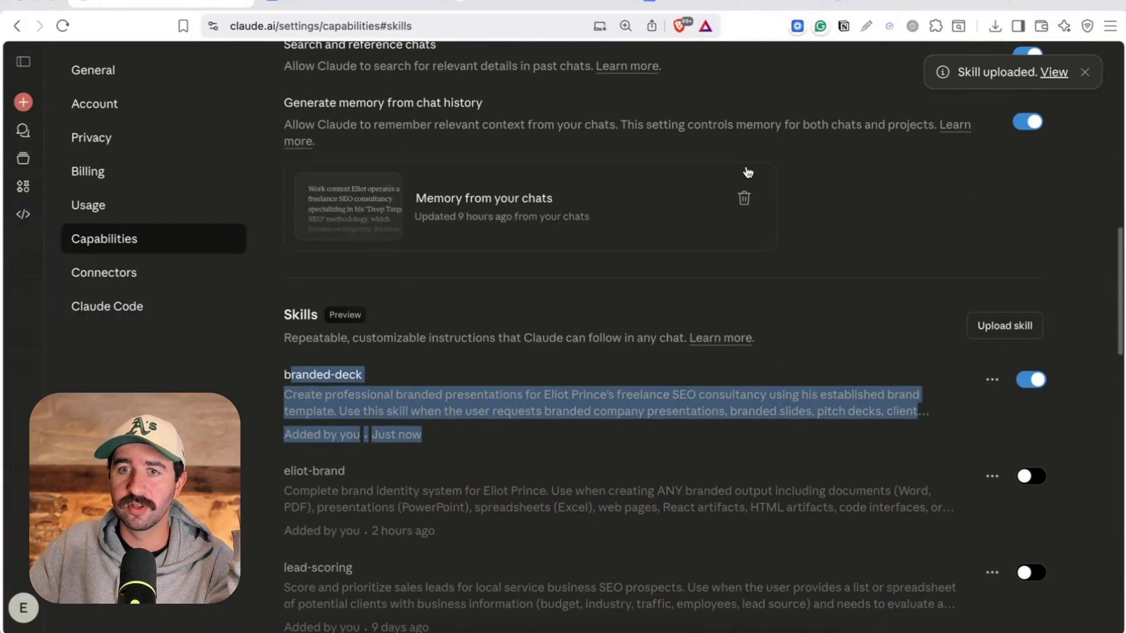
pyautogui.click(993, 381)
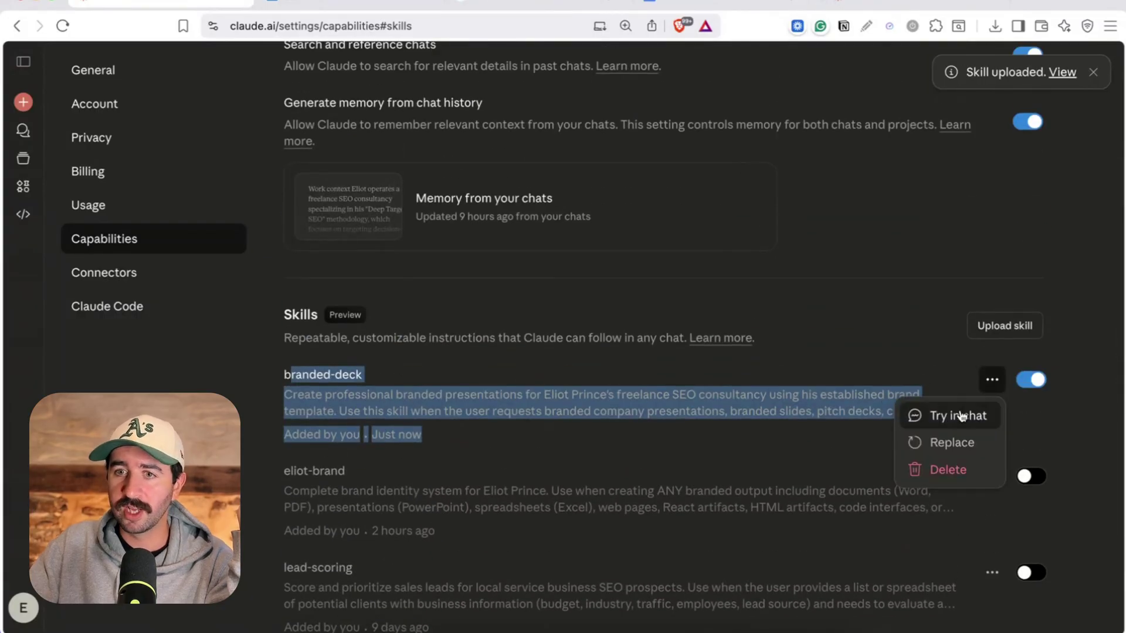
pyautogui.click(581, 422)
pyautogui.click(992, 380)
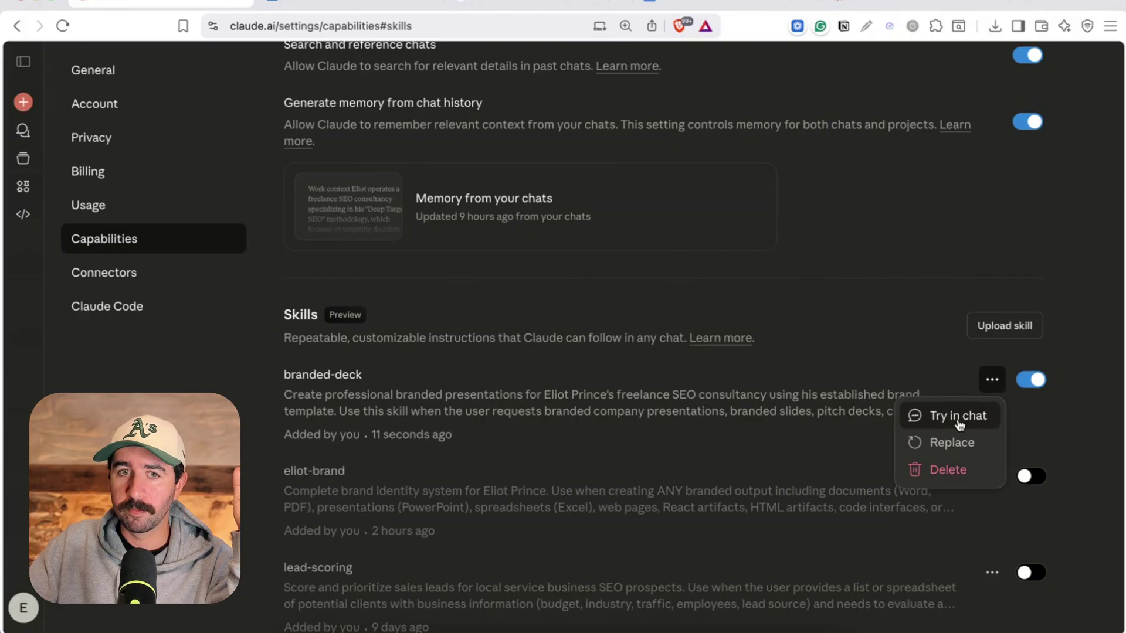
pyautogui.click(958, 417)
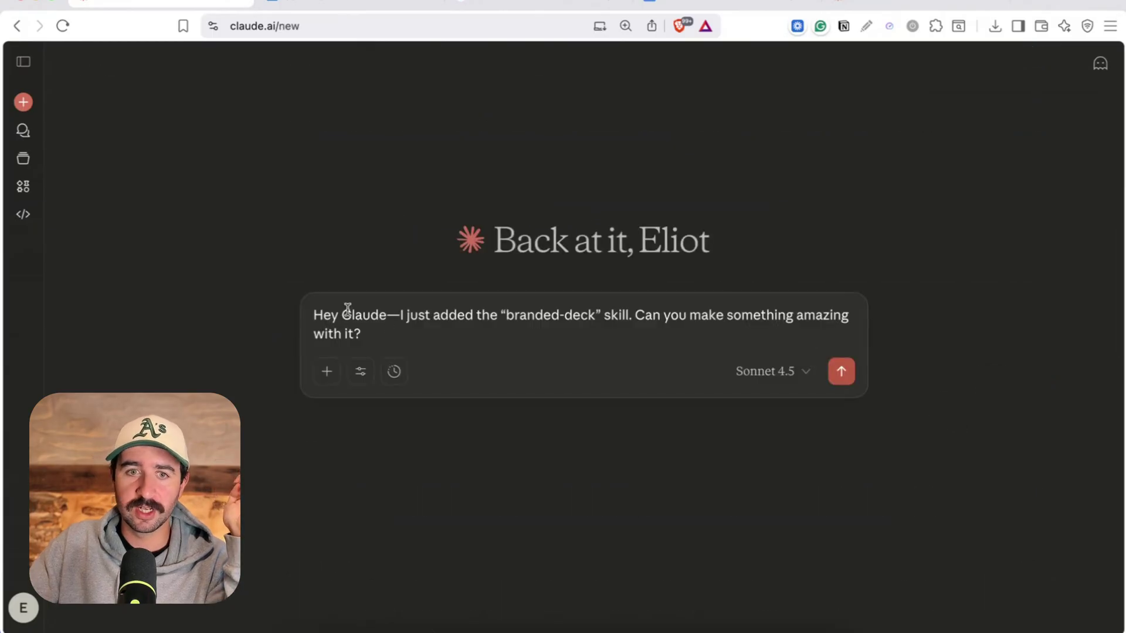
# Send the prefilled message asking Claude to use the branded-deck skill for Deep Target SEO.
pyautogui.moveTo(331, 315); pyautogui.dragTo(829, 315)
pyautogui.click(515, 342)
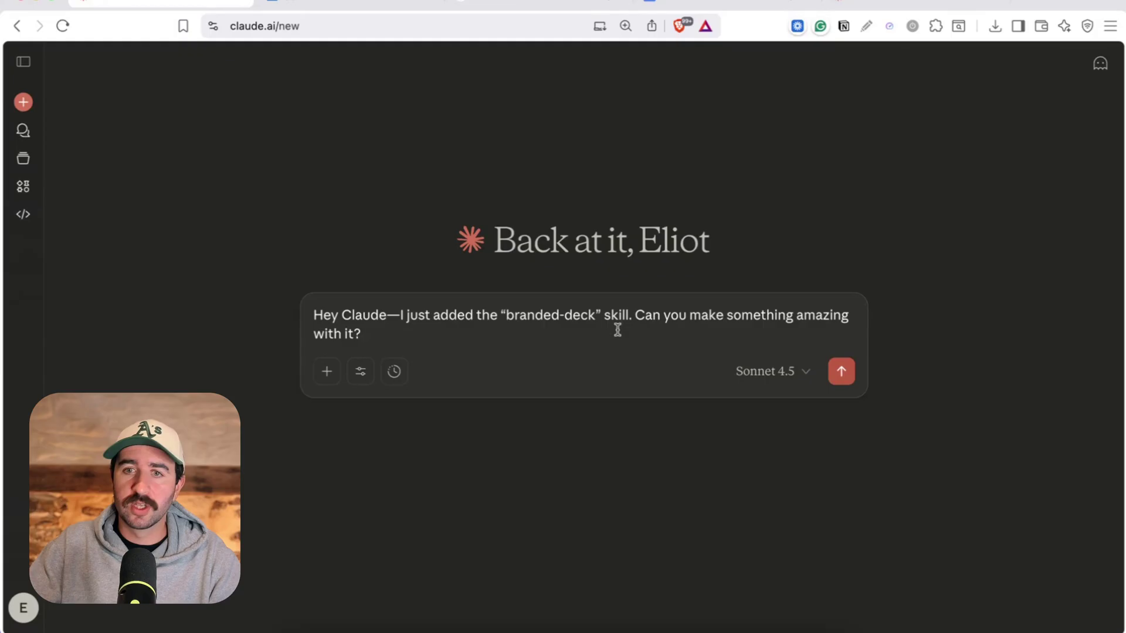
pyautogui.moveTo(387, 316); pyautogui.dragTo(680, 334)
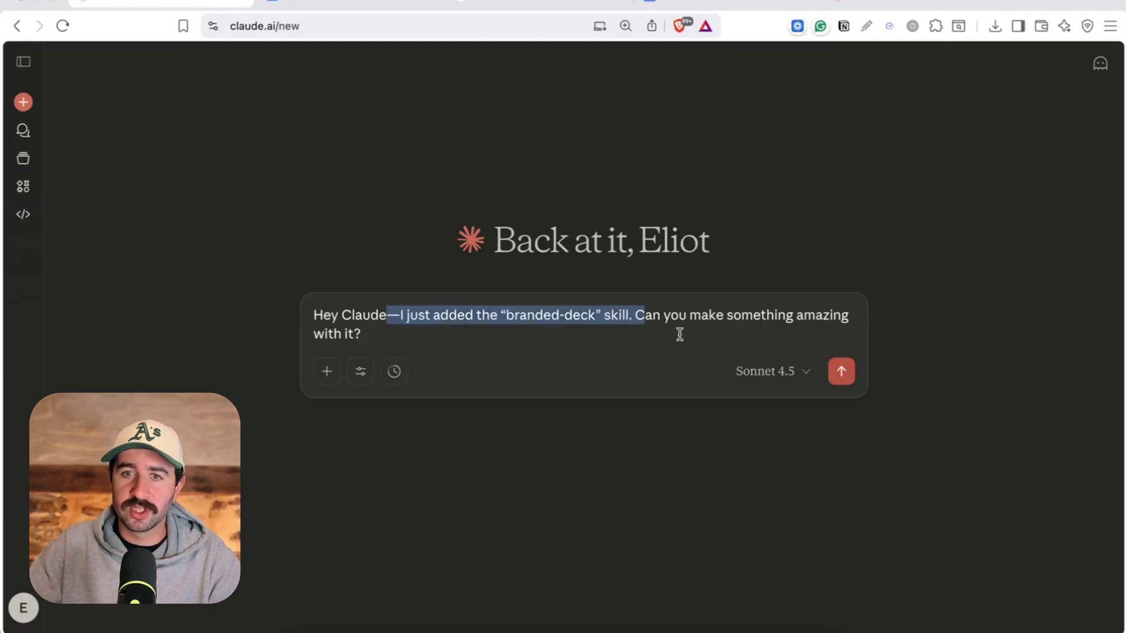
pyautogui.click(842, 375)
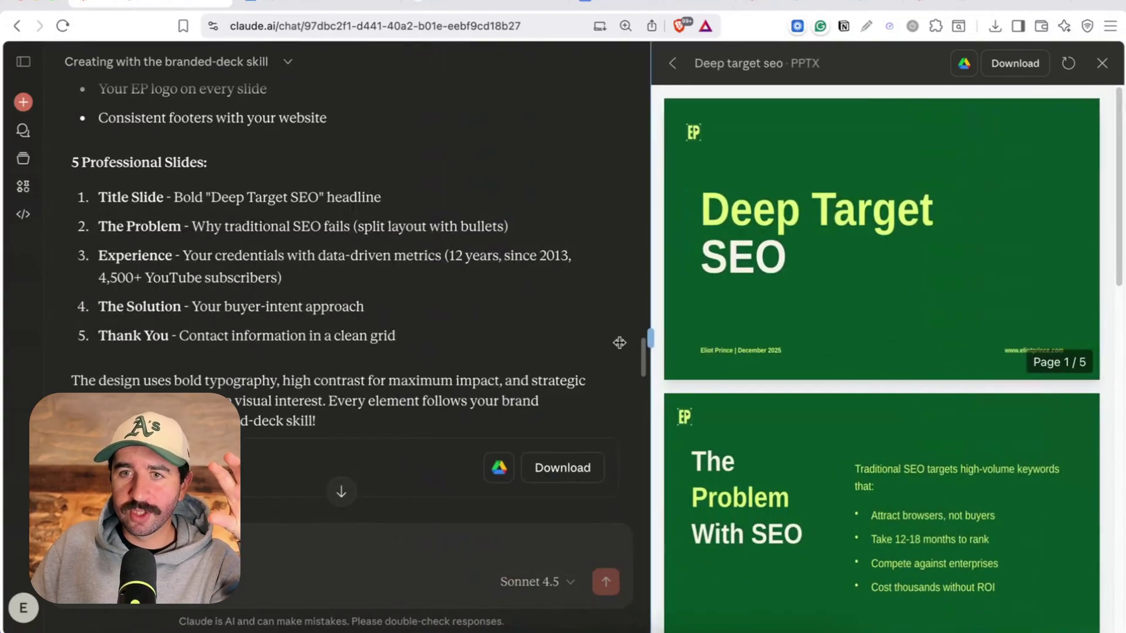
# Widen the presentation preview and download the deck, saving it as Deep_Target_SEO.
pyautogui.moveTo(653, 338); pyautogui.dragTo(402, 338)
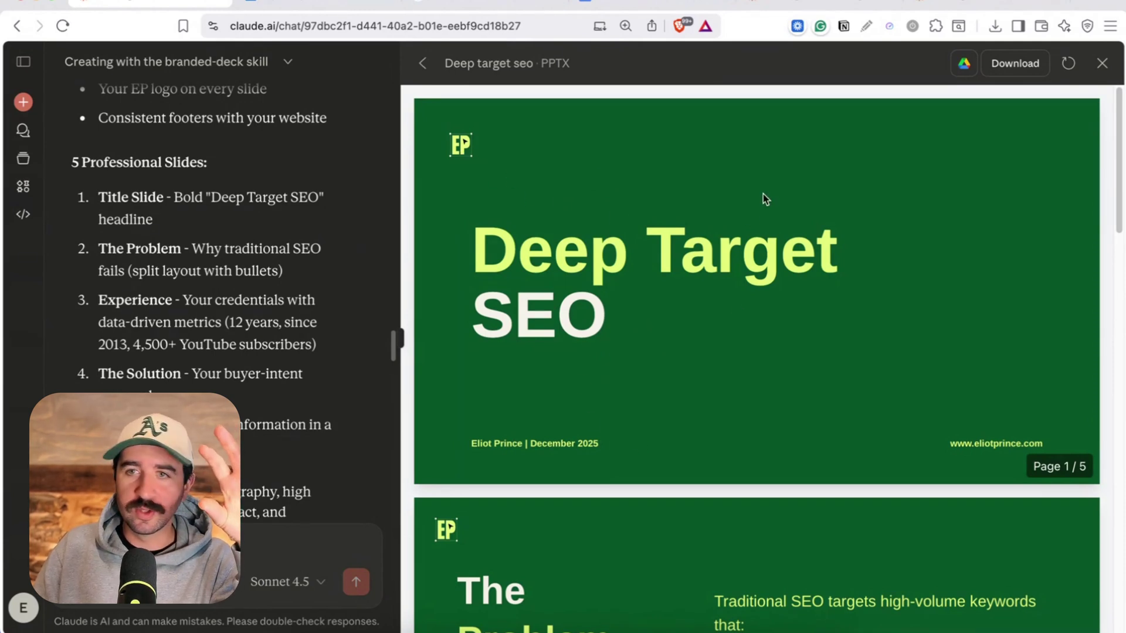
pyautogui.click(1010, 64)
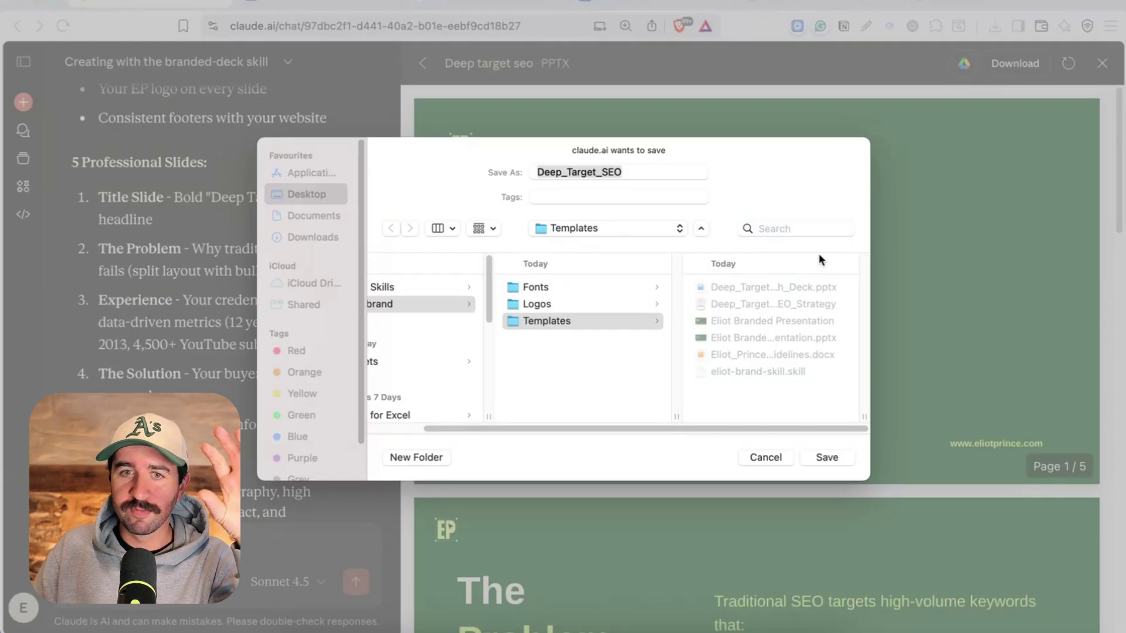
pyautogui.click(827, 457)
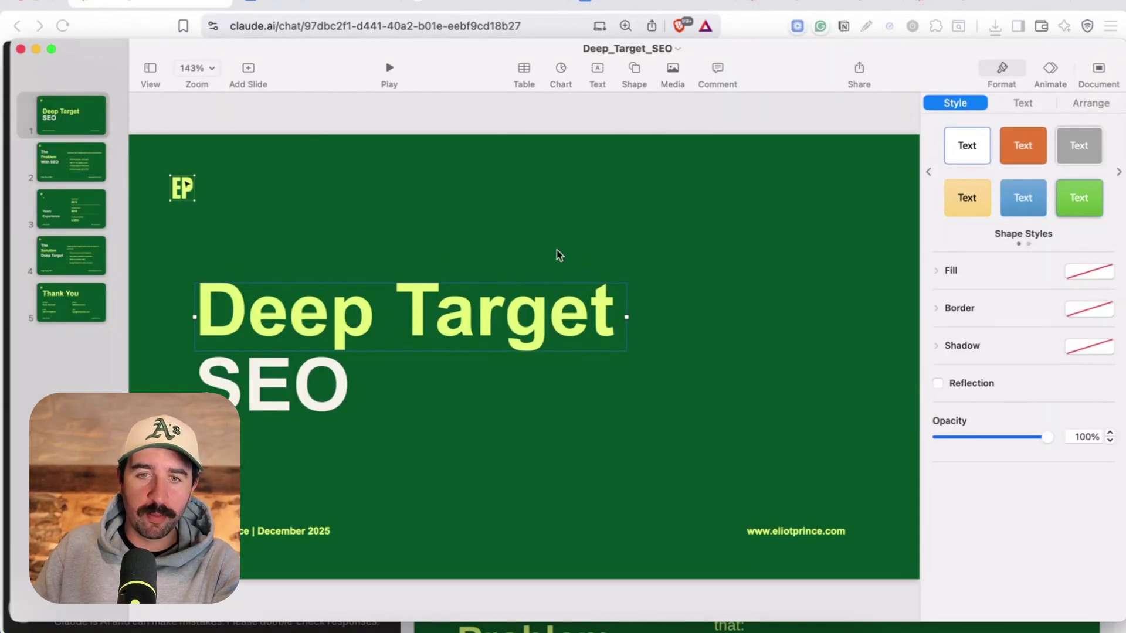
# Page through slides 2–5 of the Deep_Target_SEO deck, then return to the title slide.
pyautogui.click(485, 490)
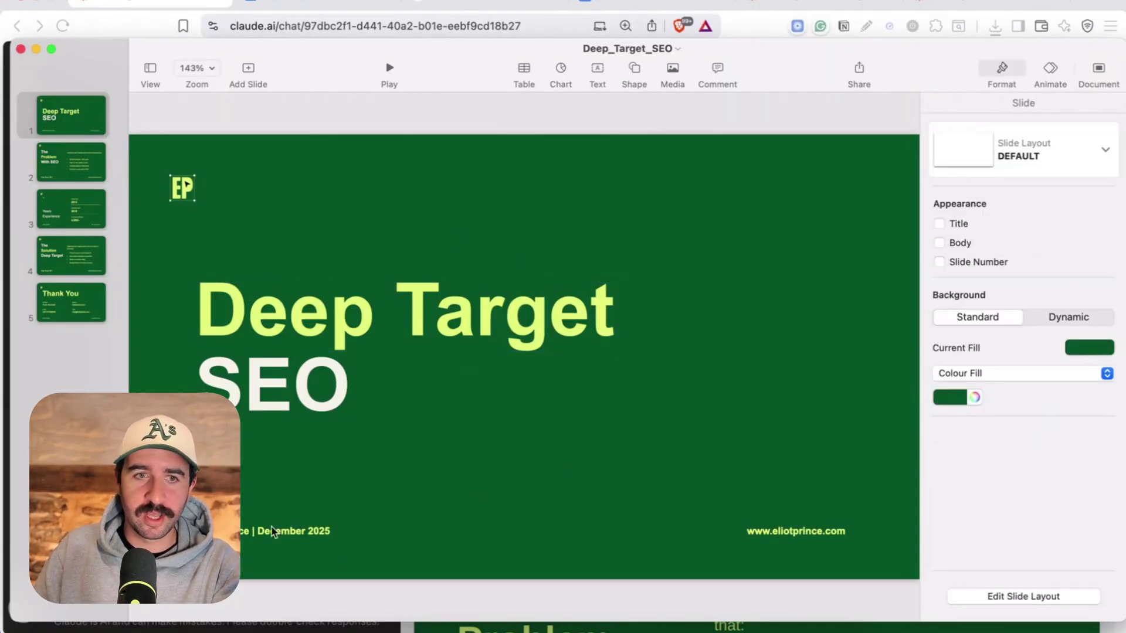
pyautogui.click(70, 164)
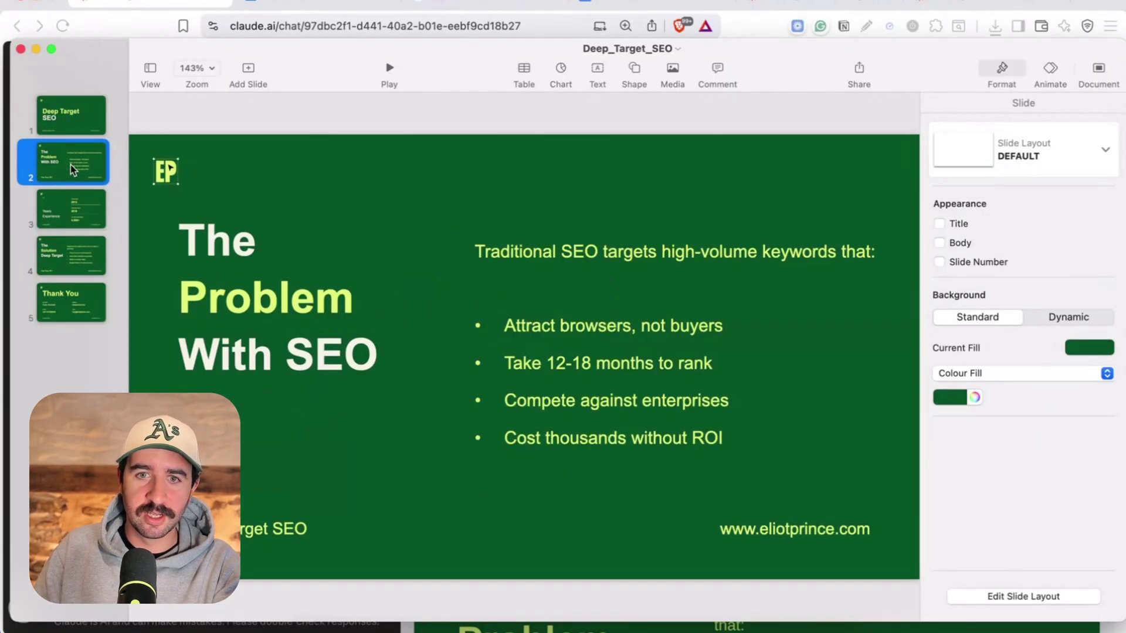
pyautogui.click(64, 199)
pyautogui.click(65, 254)
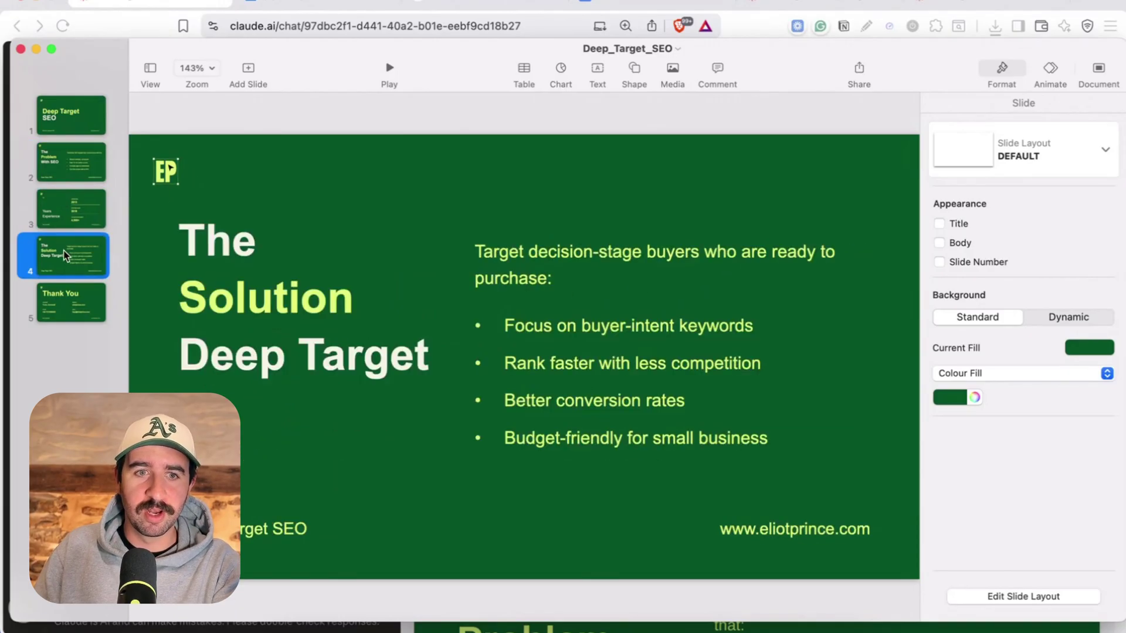
pyautogui.click(76, 301)
pyautogui.click(79, 265)
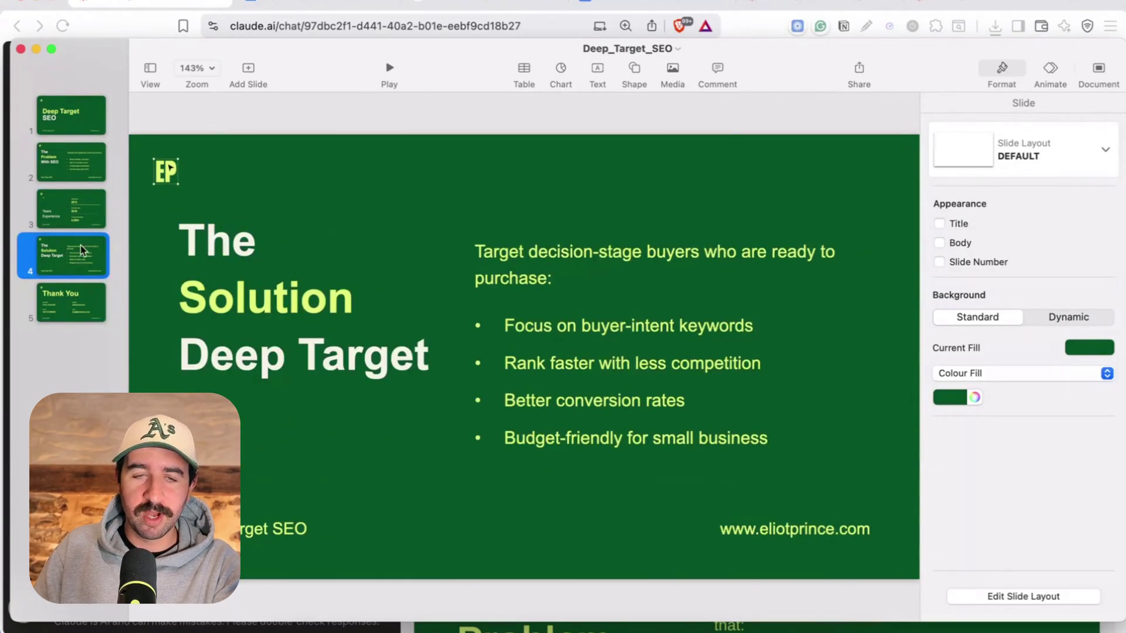
pyautogui.click(86, 204)
pyautogui.click(85, 172)
pyautogui.click(86, 122)
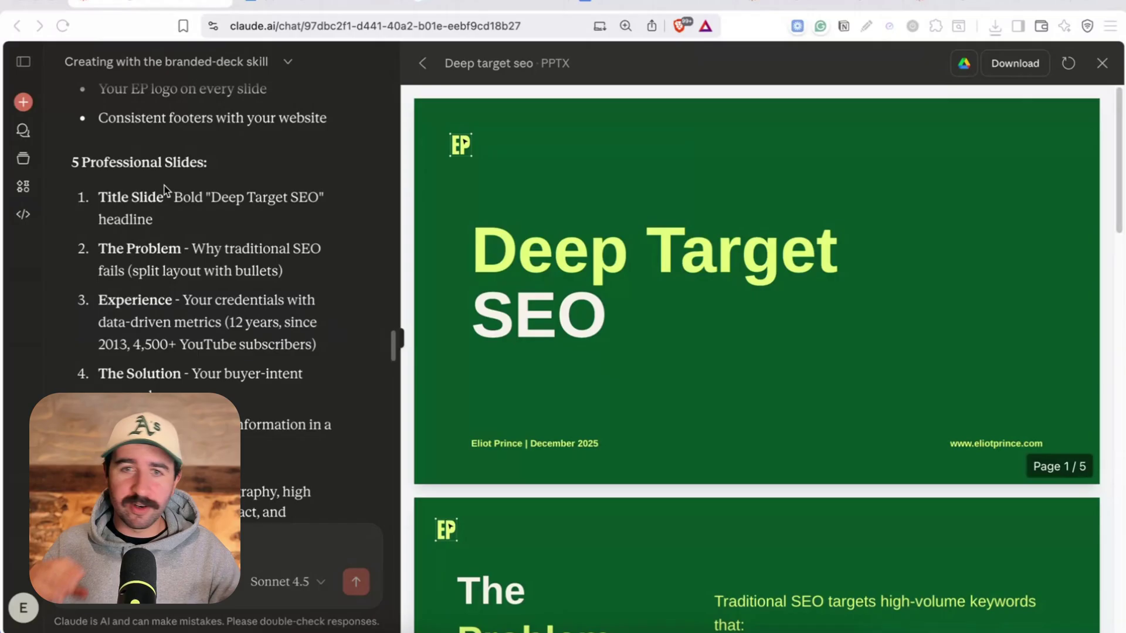
# Start a new chat with a prompt asking Claude to build a brand guidelines skill.
pyautogui.click(23, 102)
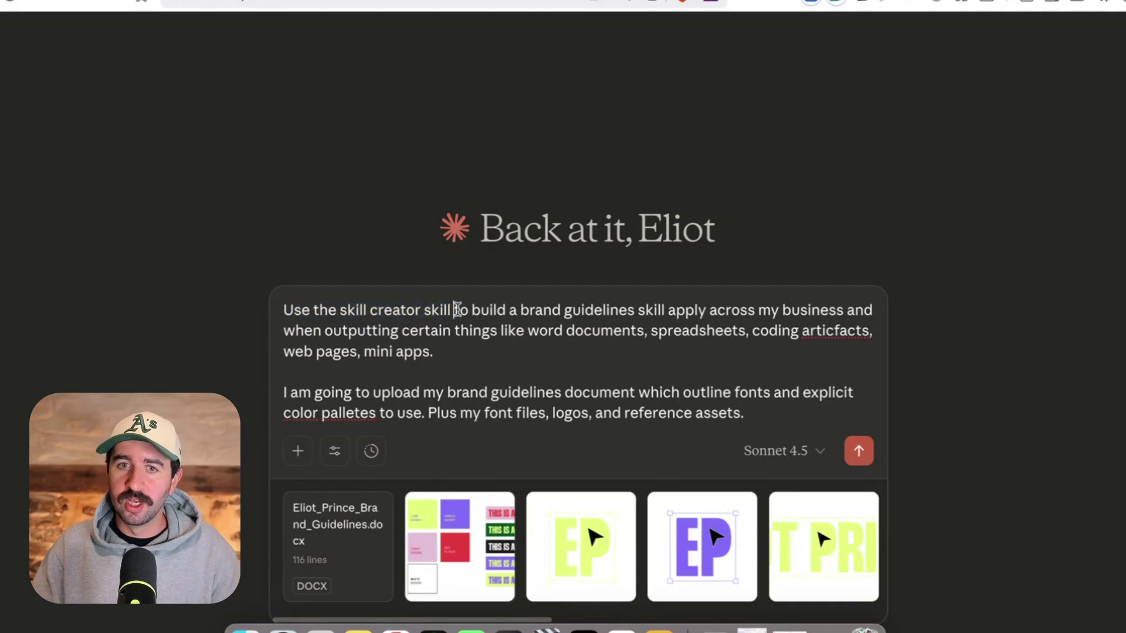
pyautogui.moveTo(459, 310); pyautogui.dragTo(755, 310)
pyautogui.moveTo(313, 331); pyautogui.dragTo(359, 377)
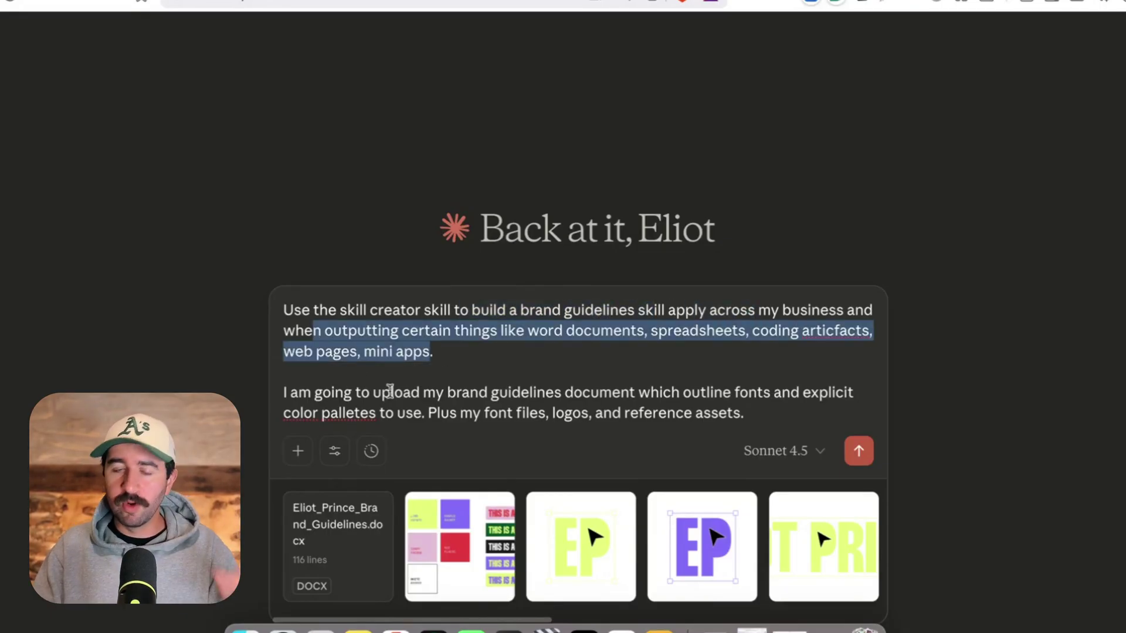
pyautogui.moveTo(298, 392); pyautogui.dragTo(716, 413)
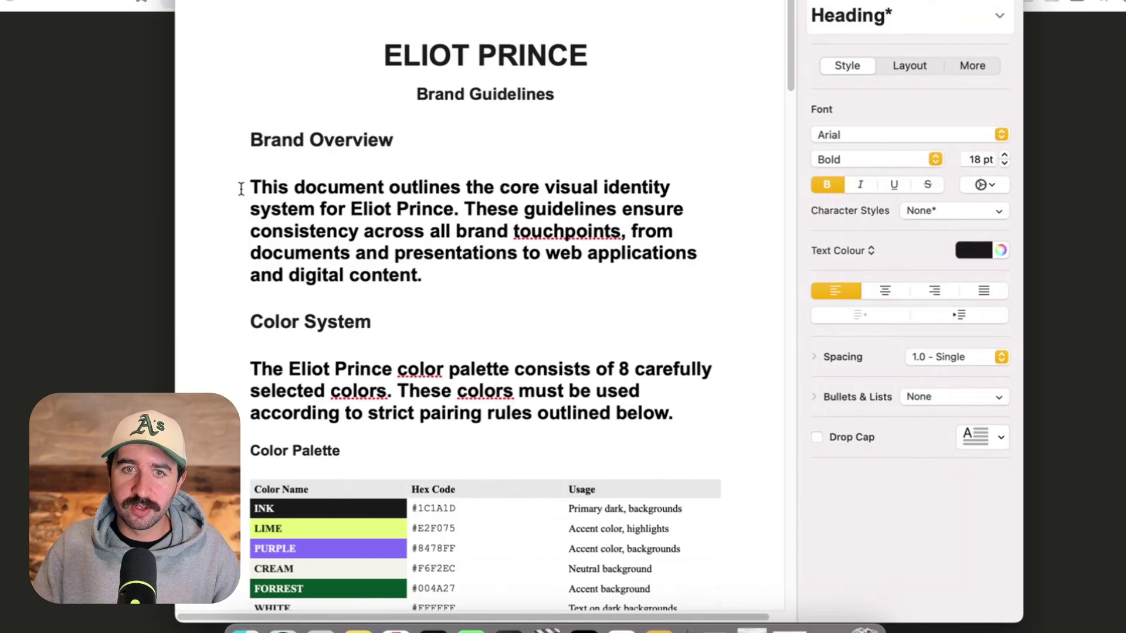
# Scroll through the guidelines document's Color Palette and Typography sections.
pyautogui.moveTo(469, 187); pyautogui.dragTo(649, 186)
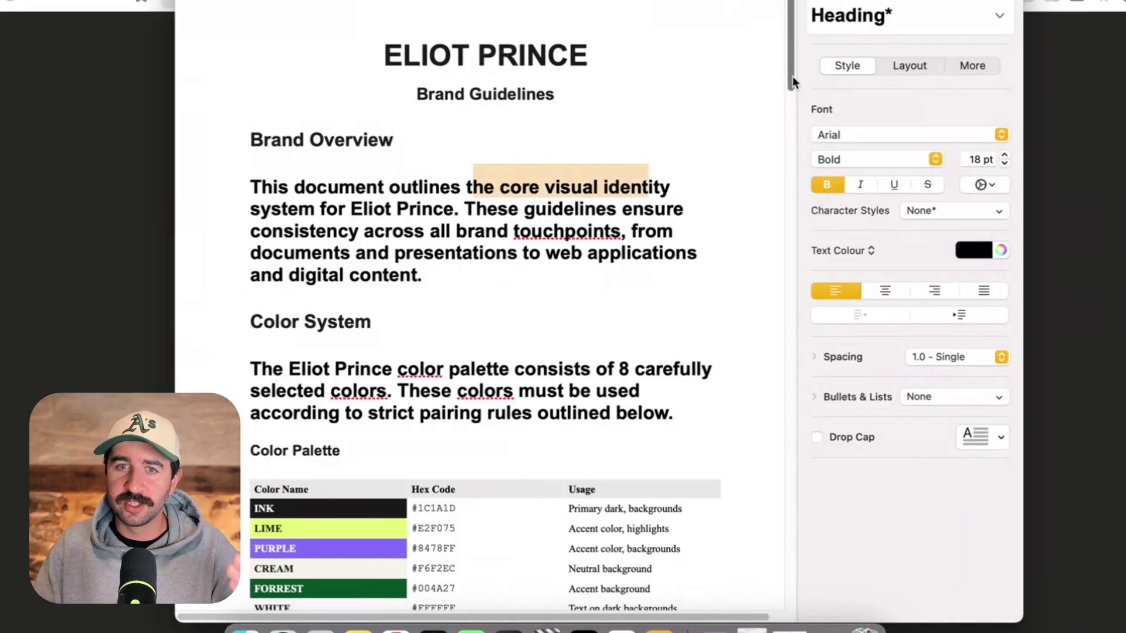
pyautogui.moveTo(789, 78); pyautogui.dragTo(793, 214)
pyautogui.scroll(-1, 240, 132)
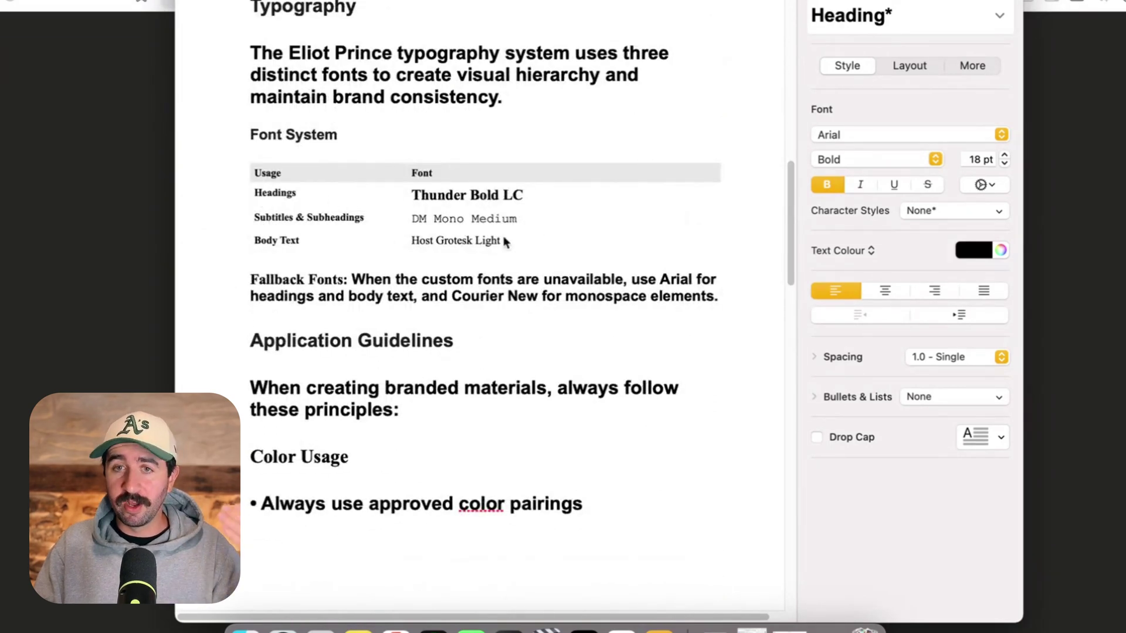
pyautogui.moveTo(790, 236); pyautogui.dragTo(790, 274)
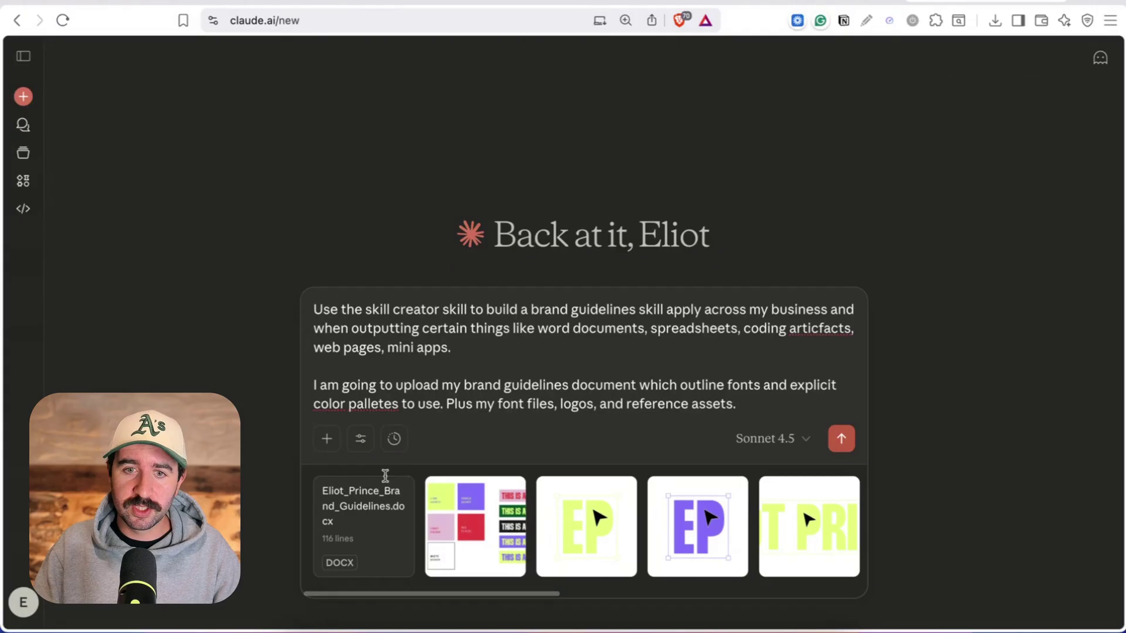
# Preview the attached COLOURS.pdf and scroll through the attached logo and font files.
pyautogui.click(478, 539)
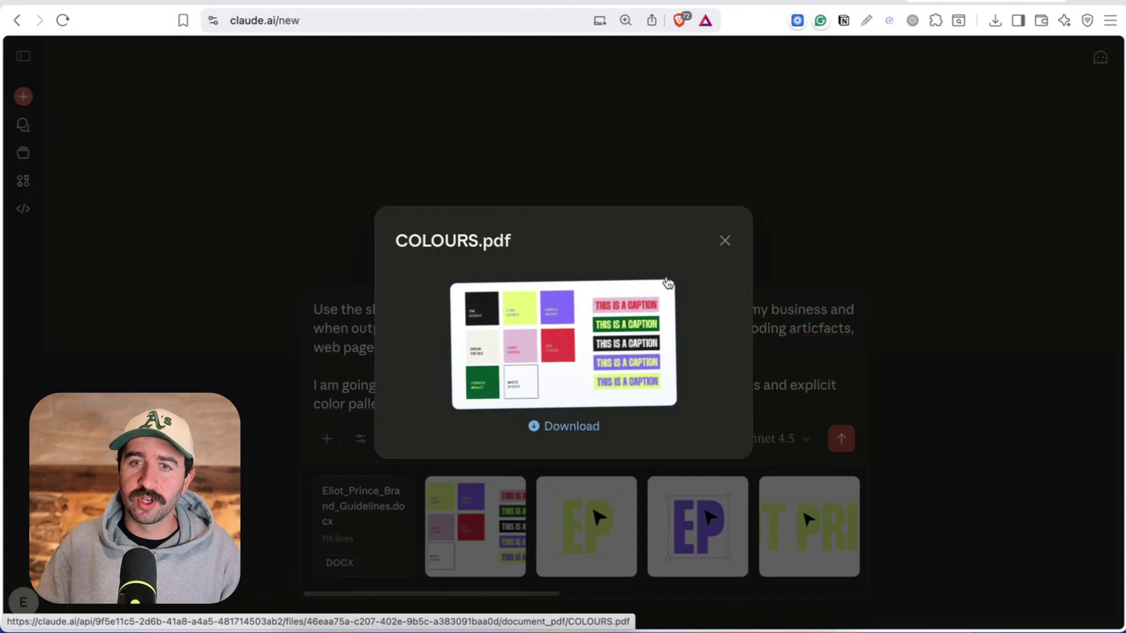
pyautogui.click(725, 241)
pyautogui.moveTo(544, 595); pyautogui.dragTo(832, 610)
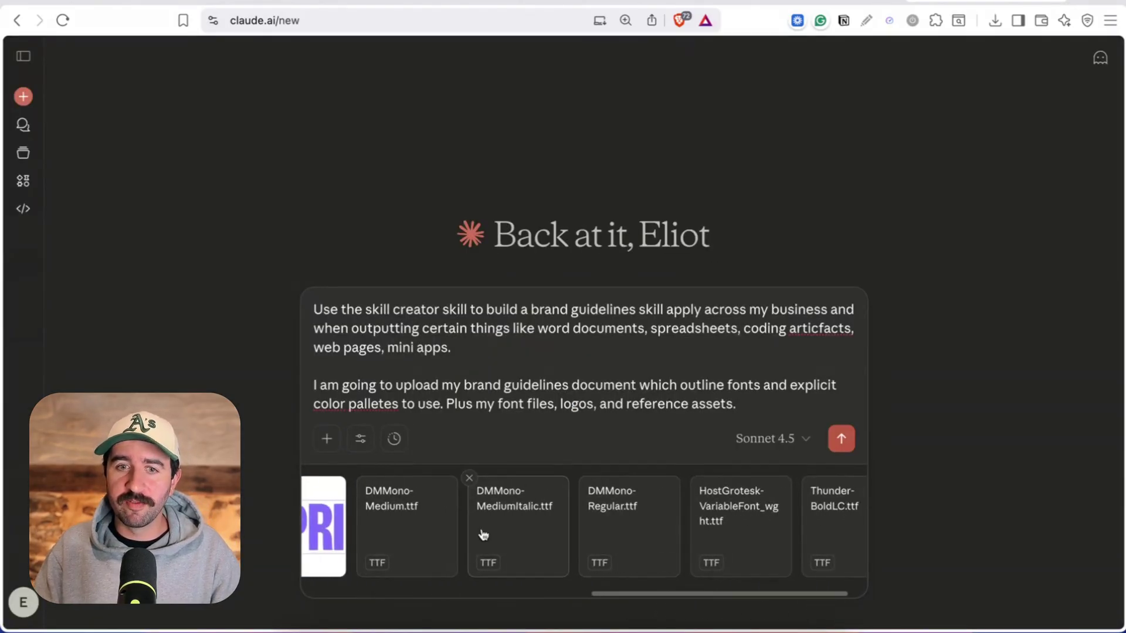
pyautogui.moveTo(653, 596); pyautogui.dragTo(683, 598)
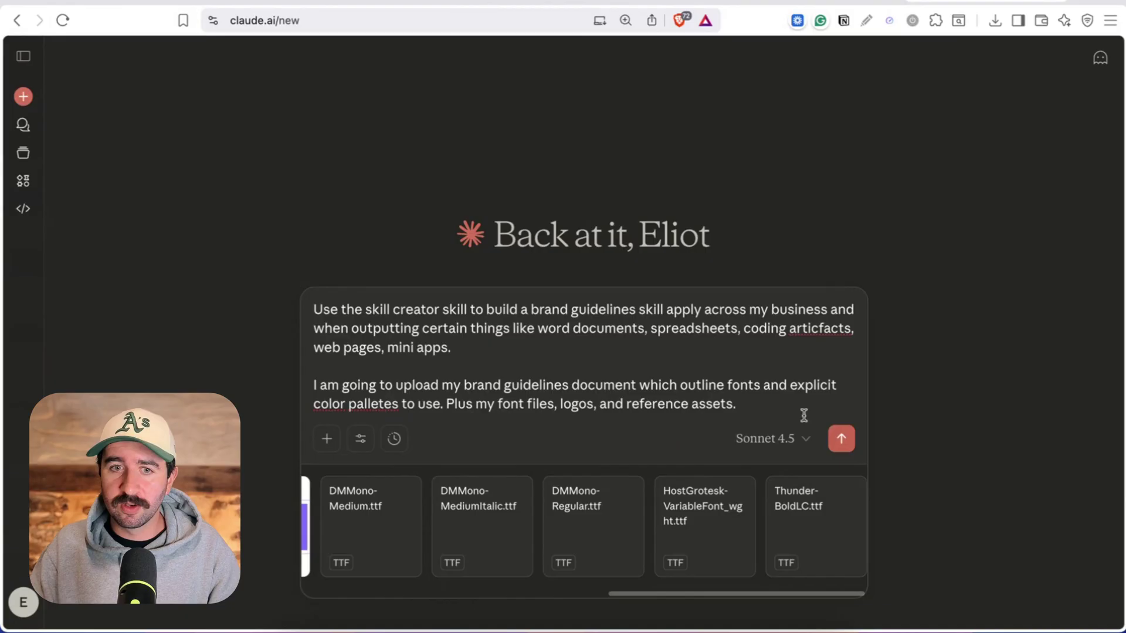
# Send the brand guidelines skill request and review Claude's packaged skill response.
pyautogui.click(841, 439)
pyautogui.moveTo(317, 118); pyautogui.dragTo(585, 410)
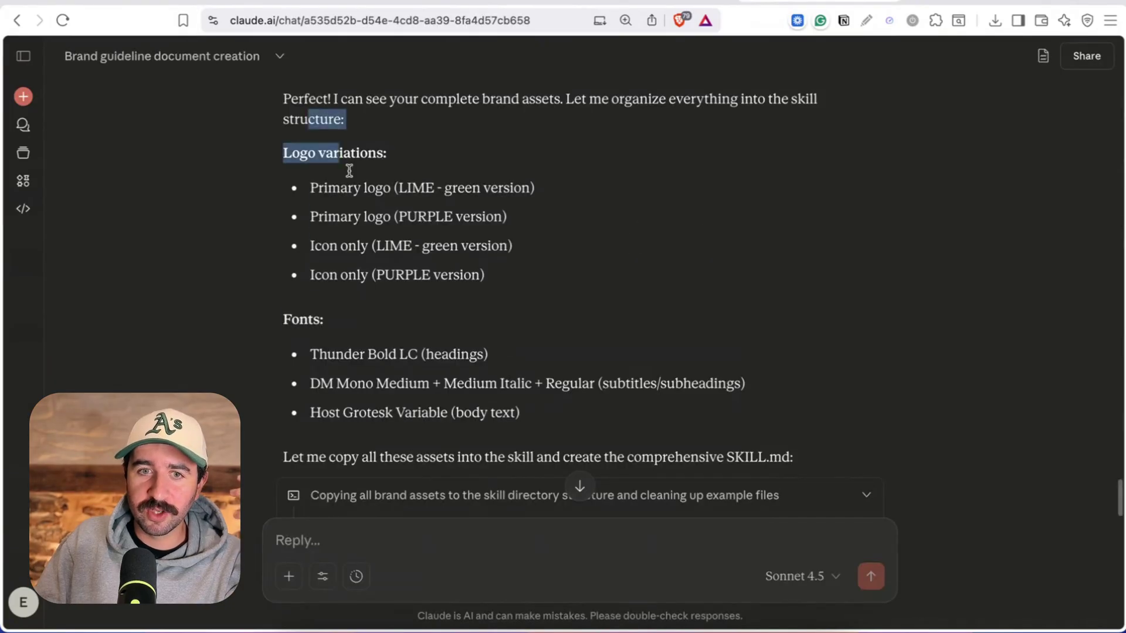
pyautogui.scroll(-8, 505, 328)
# Expand the brand skill's packaging step to view its command.
pyautogui.scroll(-5, 440, 280)
pyautogui.scroll(5, 393, 212)
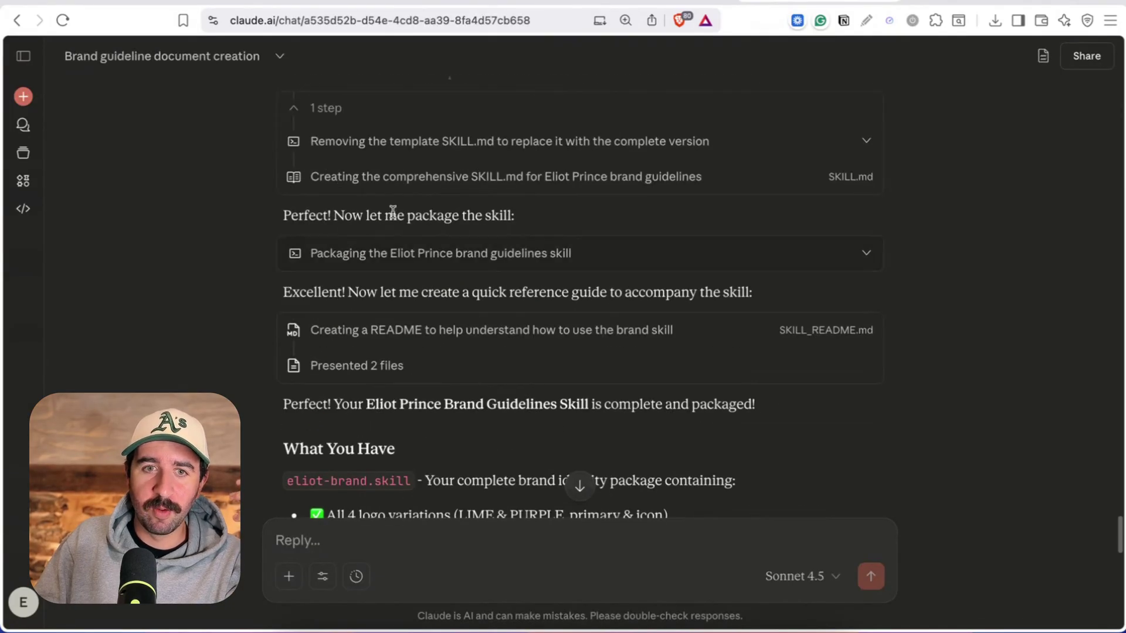
pyautogui.click(459, 260)
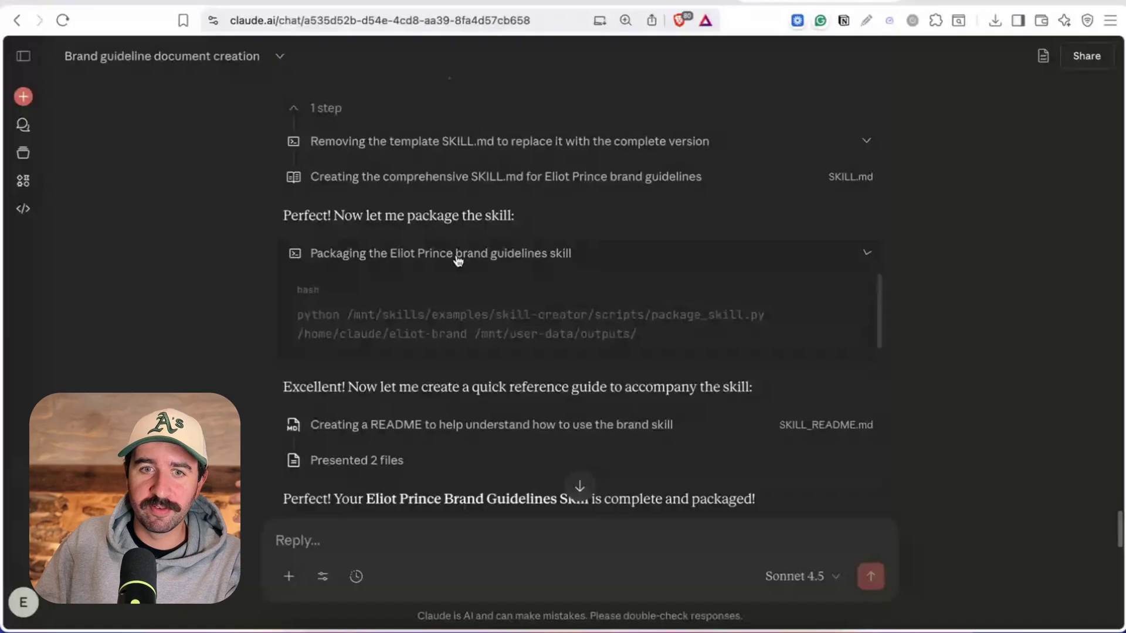
pyautogui.scroll(-15, 455, 261)
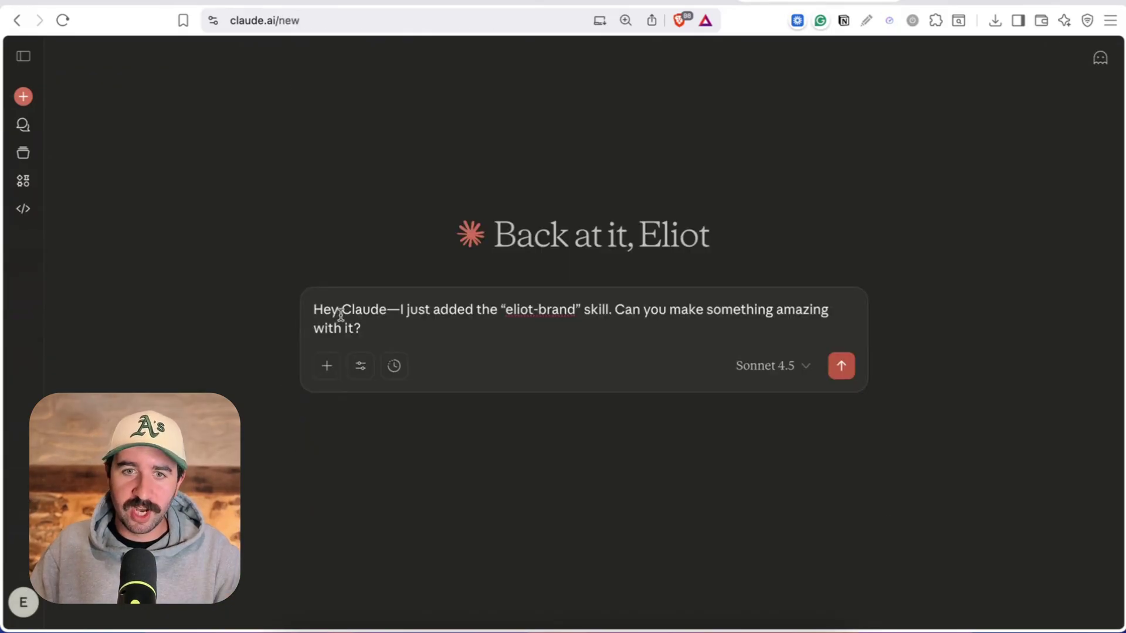
# Send a request using the new brand skill to create the Deep Target SEO Strategy document.
pyautogui.moveTo(355, 312); pyautogui.dragTo(671, 312)
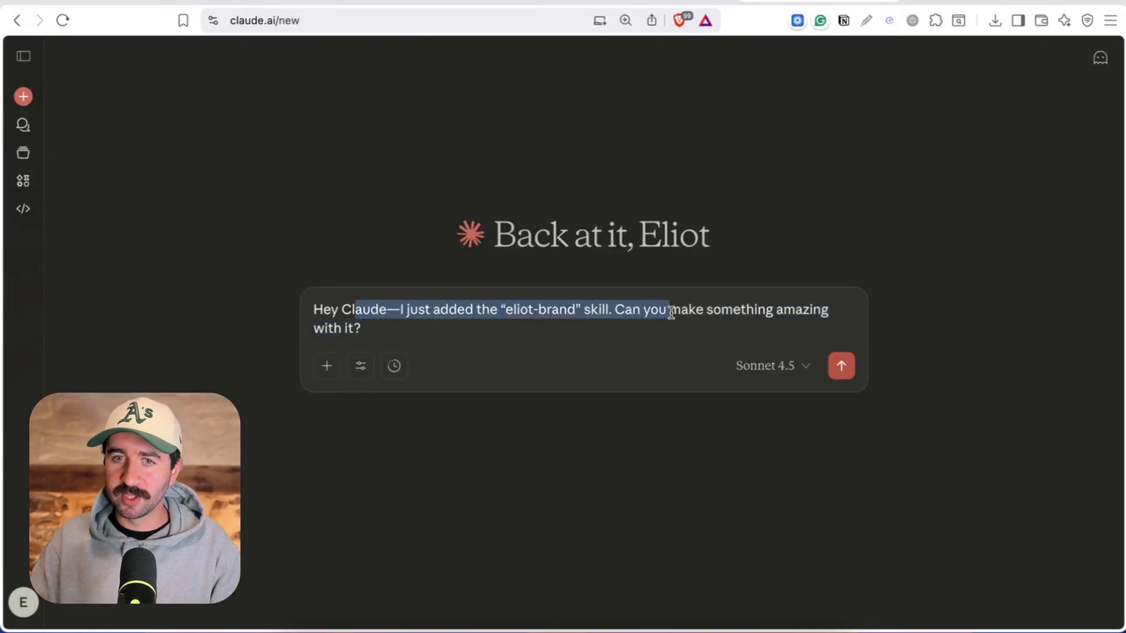
pyautogui.click(833, 362)
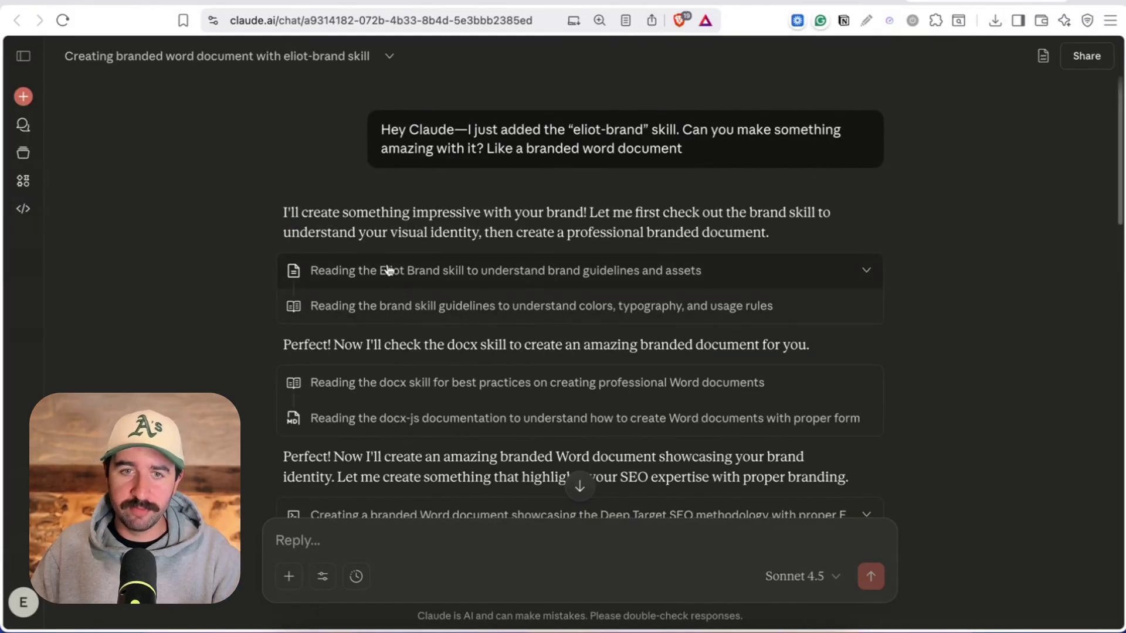
pyautogui.scroll(-5, 389, 270)
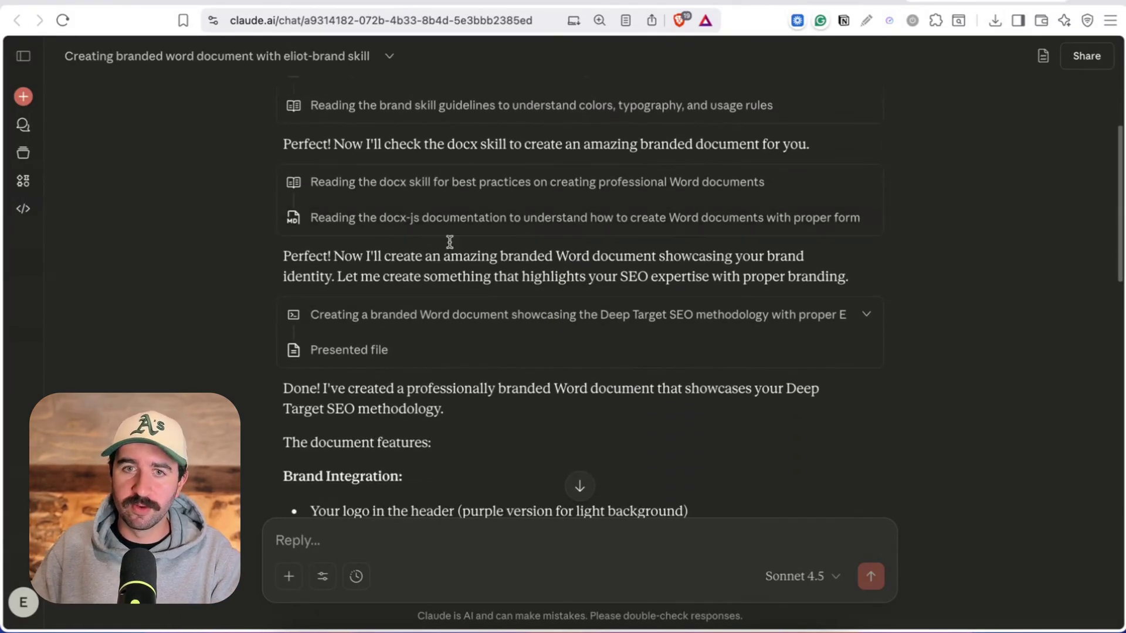
pyautogui.scroll(-3, 543, 269)
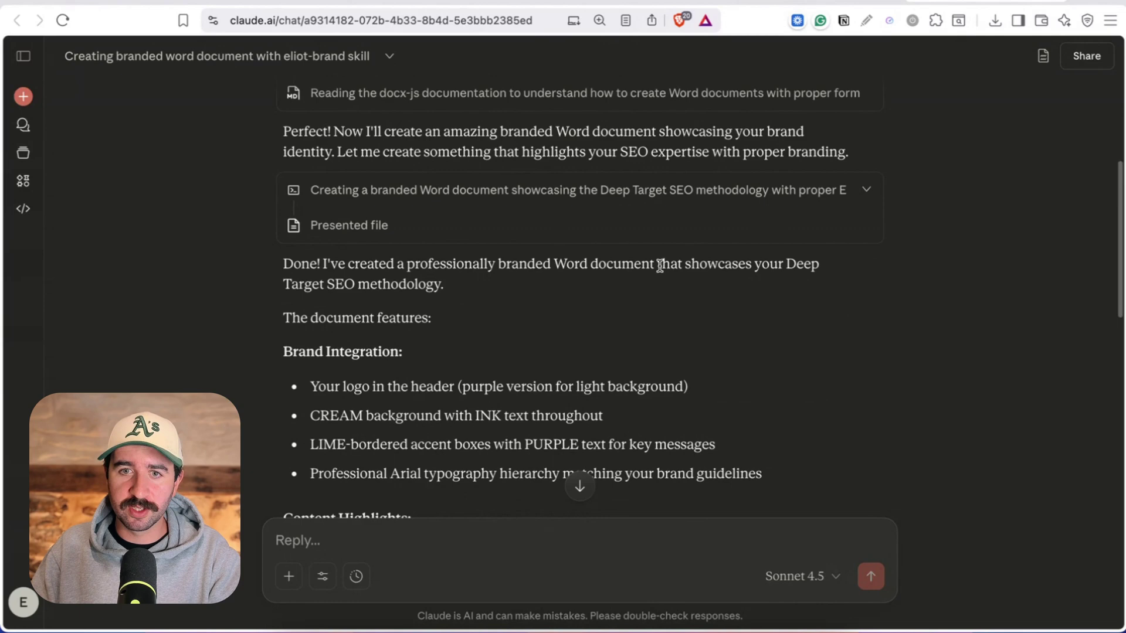
# Preview the Deep target seo strategy DOCX and check its title font.
pyautogui.moveTo(659, 265); pyautogui.dragTo(762, 311)
pyautogui.scroll(-15, 763, 308)
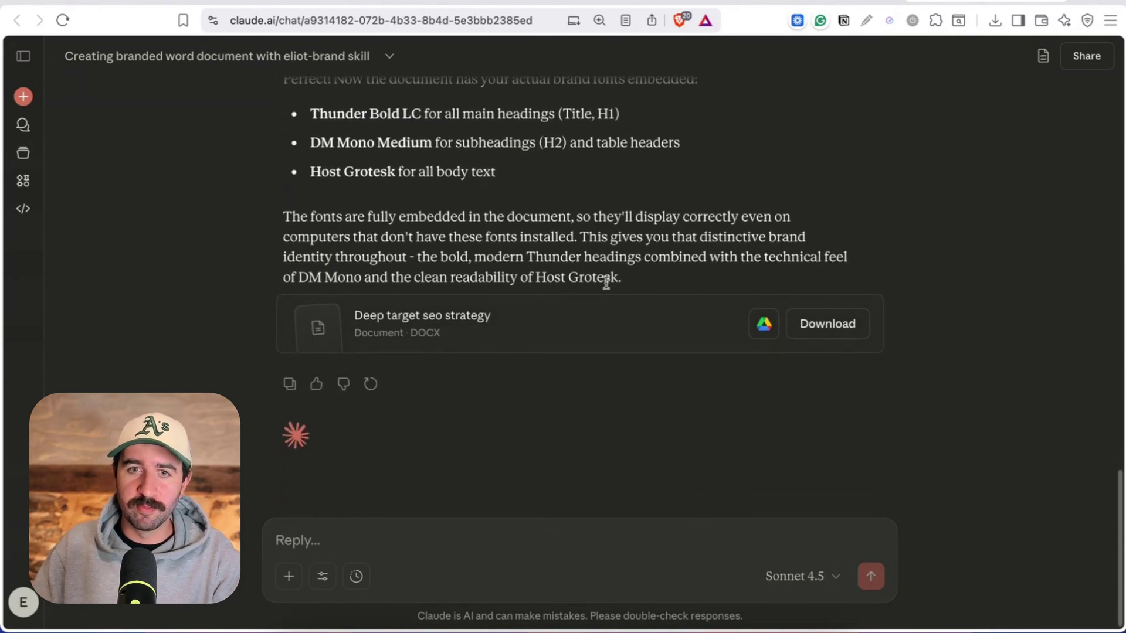
pyautogui.click(526, 329)
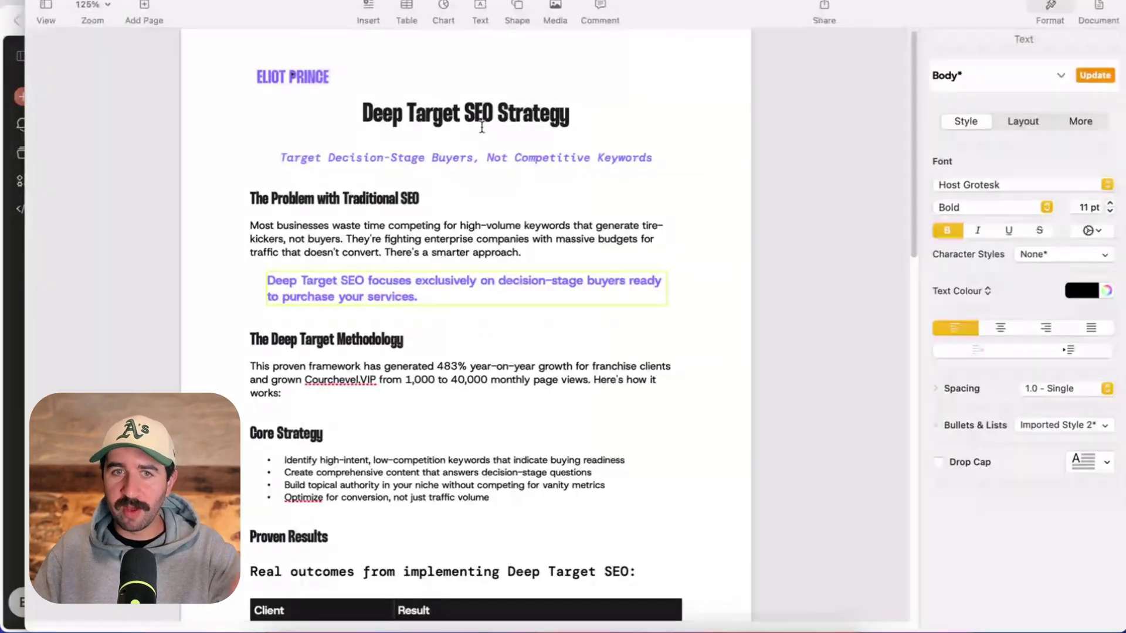
pyautogui.click(376, 115)
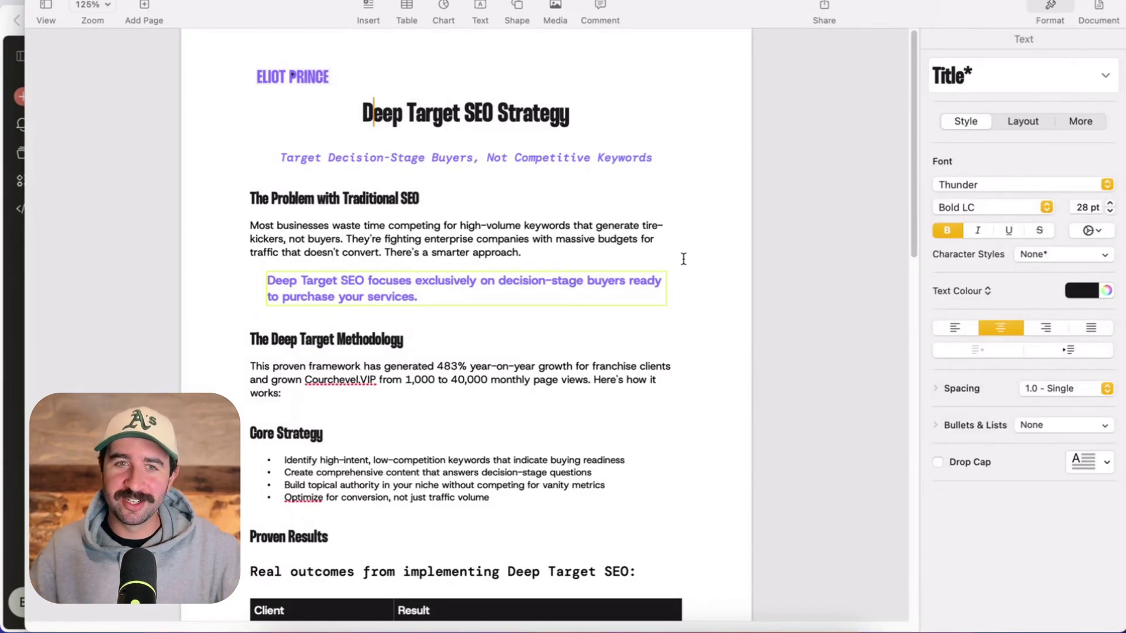
pyautogui.click(302, 72)
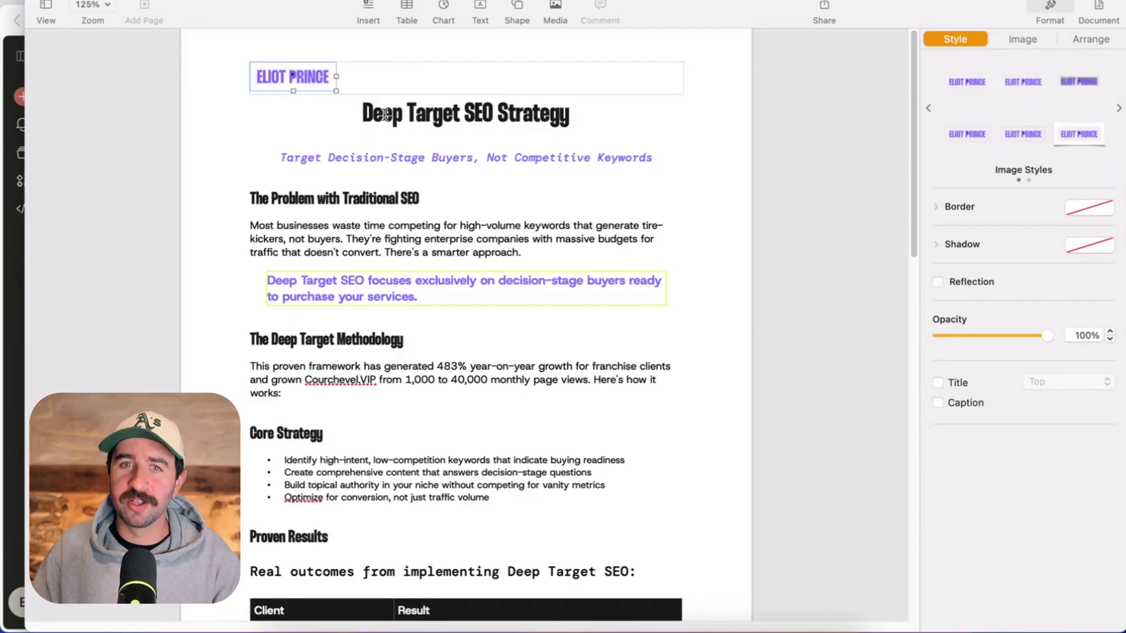
pyautogui.moveTo(324, 162); pyautogui.dragTo(581, 163)
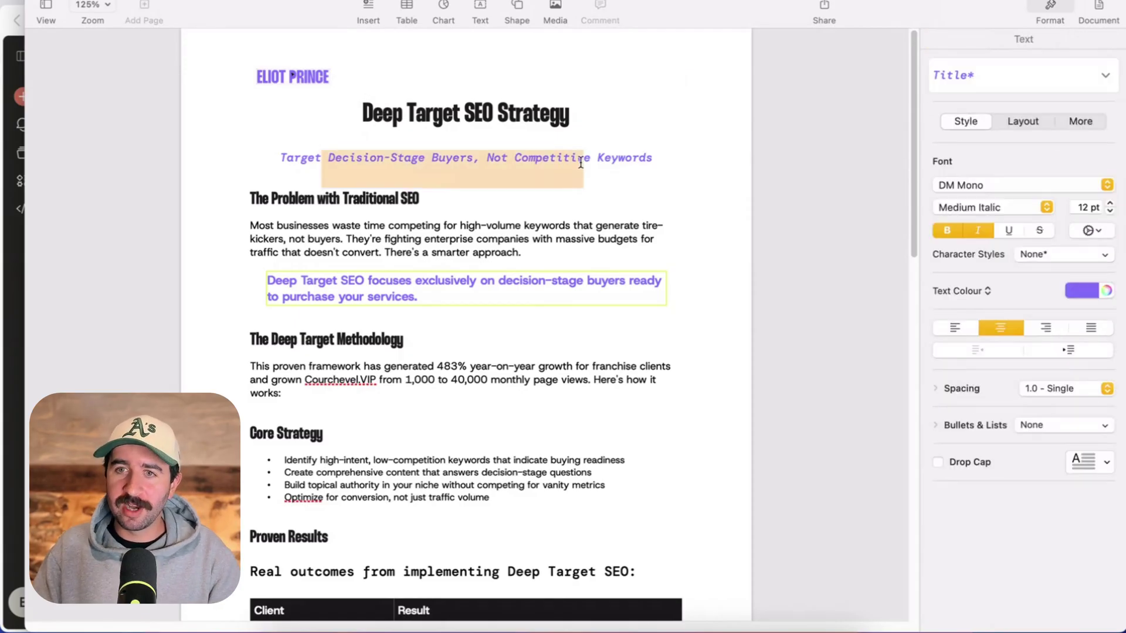
pyautogui.click(385, 296)
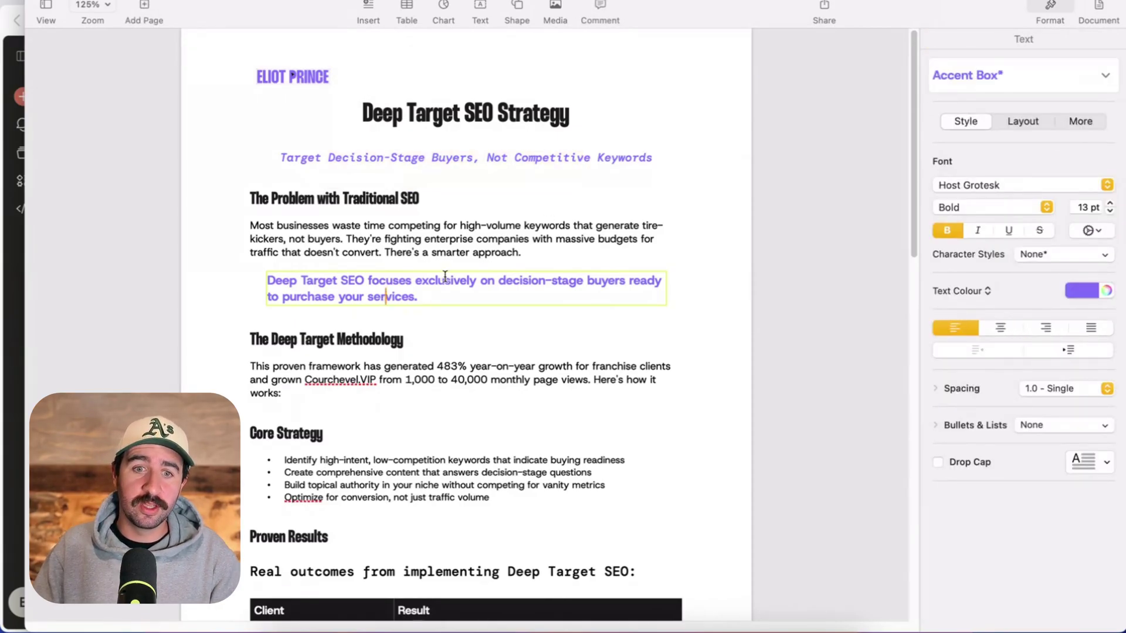
pyautogui.scroll(-2, 369, 410)
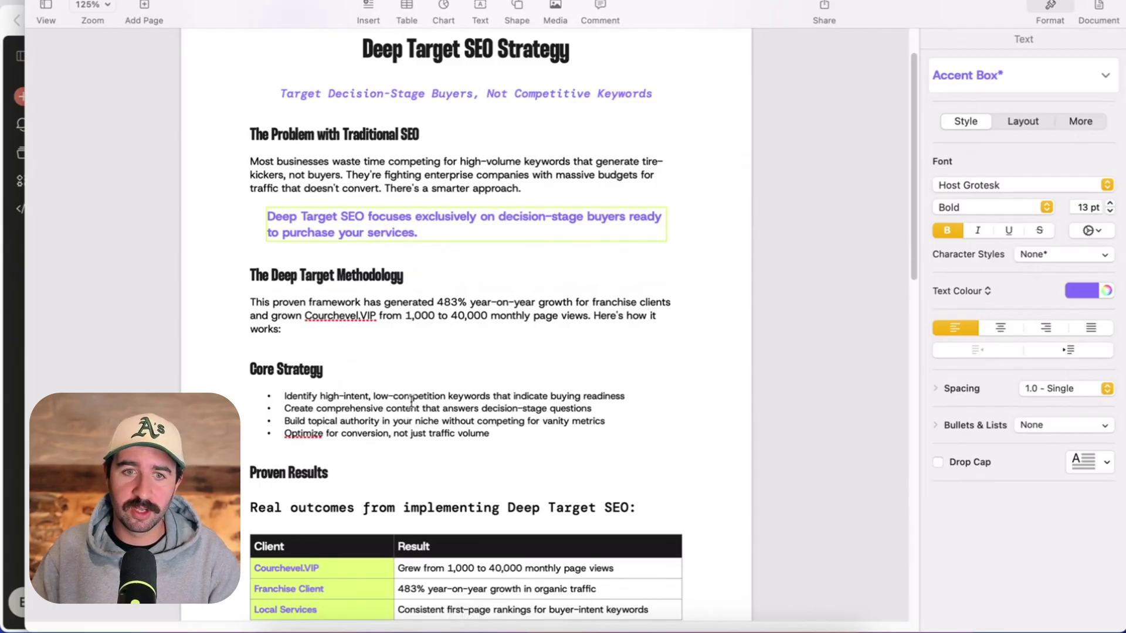
pyautogui.scroll(1, 409, 391)
pyautogui.moveTo(371, 433); pyautogui.dragTo(503, 446)
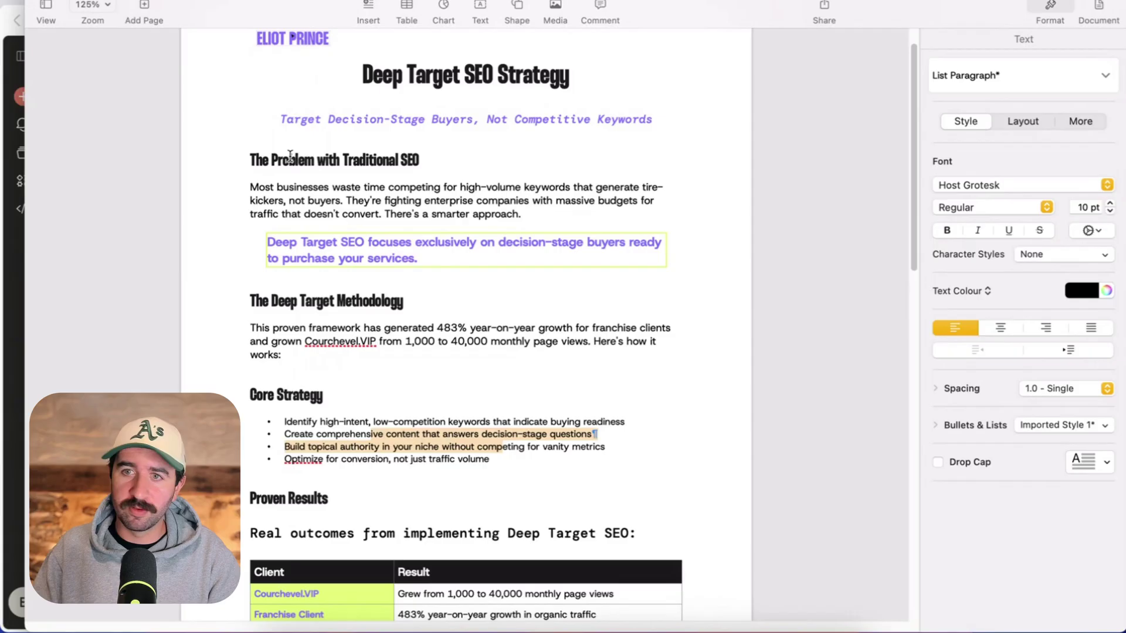
pyautogui.moveTo(290, 155); pyautogui.dragTo(385, 158)
pyautogui.scroll(-10, 548, 235)
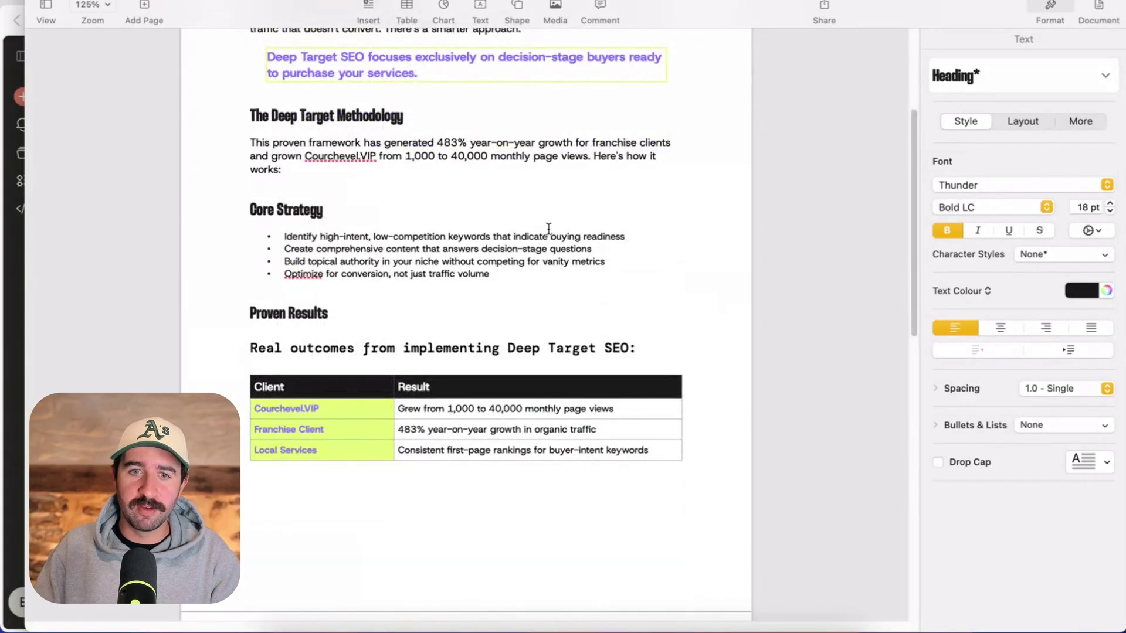
pyautogui.scroll(-5, 518, 265)
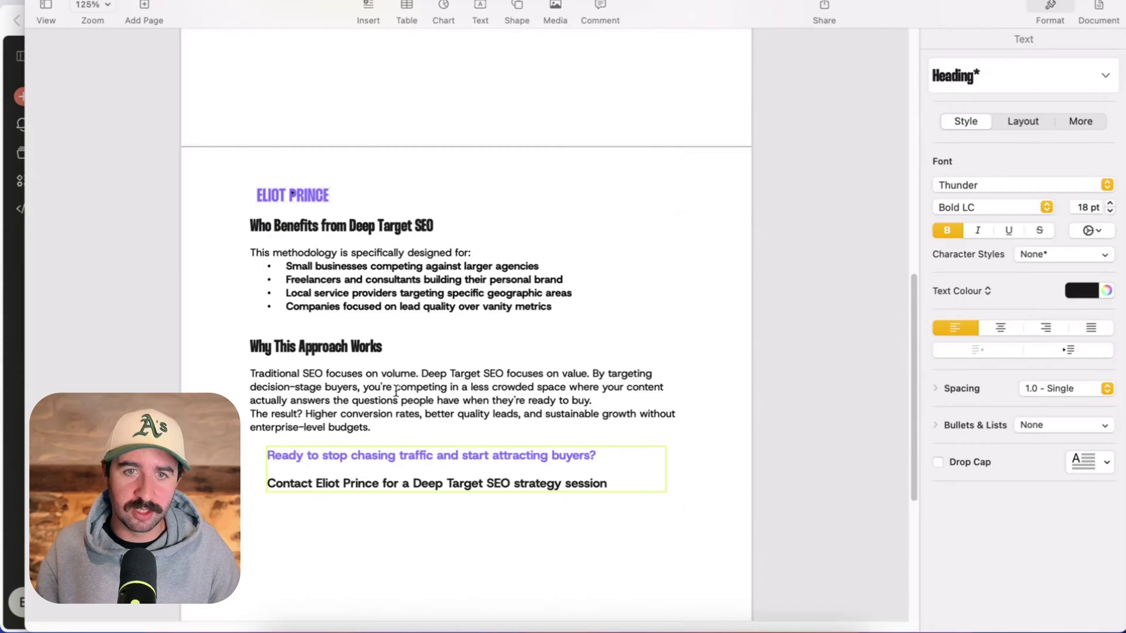
pyautogui.scroll(14, 396, 392)
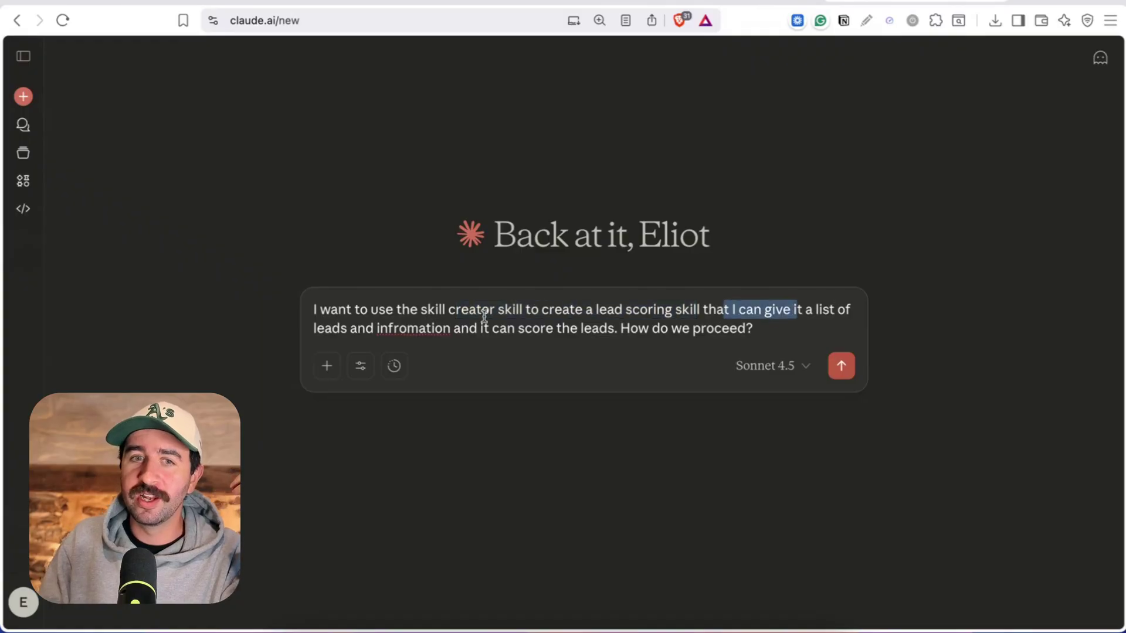
# Send the request to build a lead-scoring skill.
pyautogui.moveTo(358, 329); pyautogui.dragTo(532, 329)
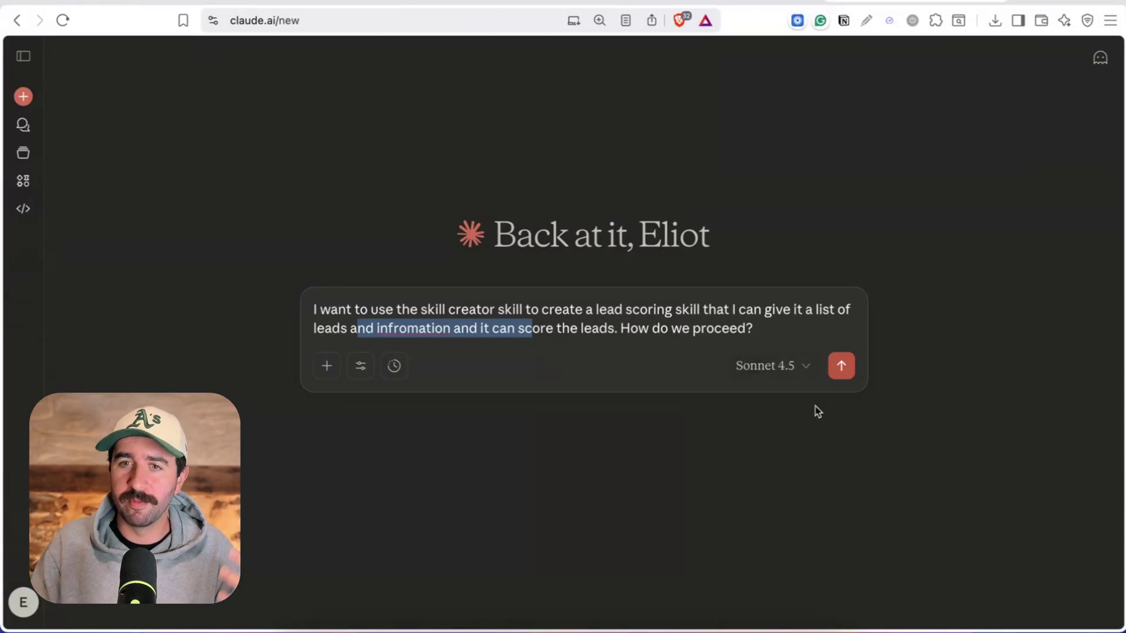
pyautogui.click(841, 370)
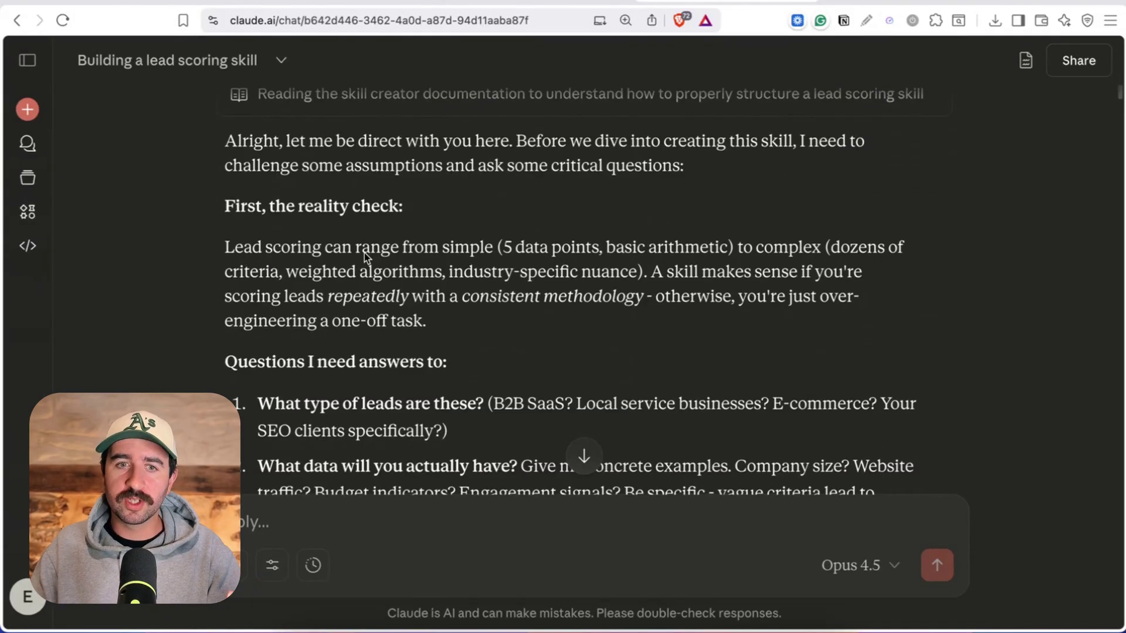
pyautogui.scroll(-5, 402, 230)
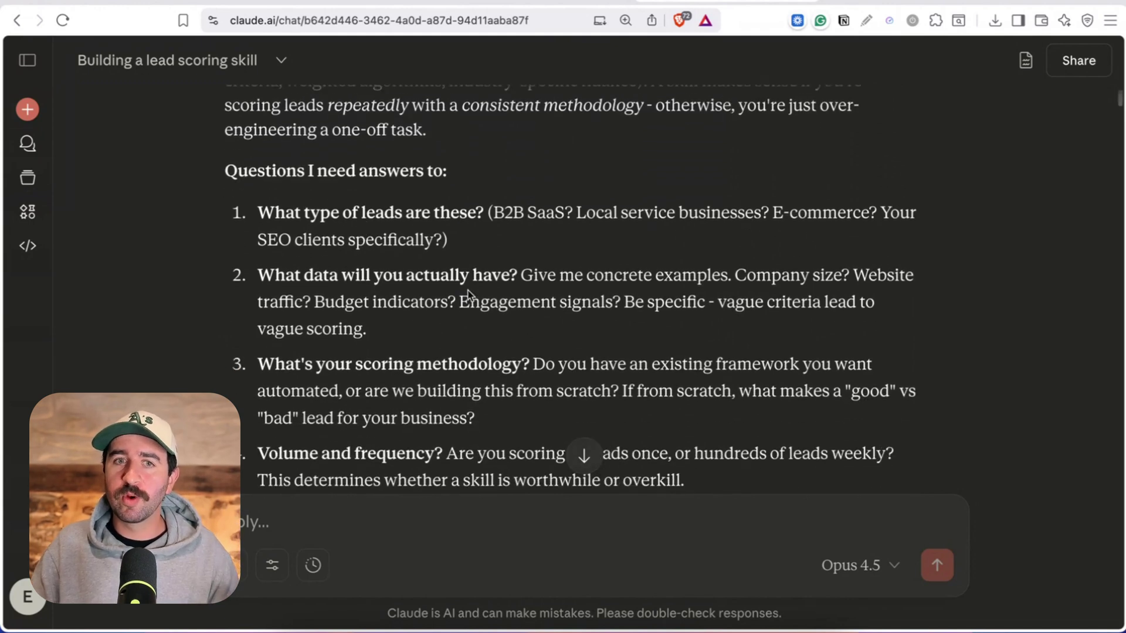
# Read Claude's clarifying questions and the answers, down to the finished skill's demo data files.
pyautogui.moveTo(332, 211); pyautogui.dragTo(498, 341)
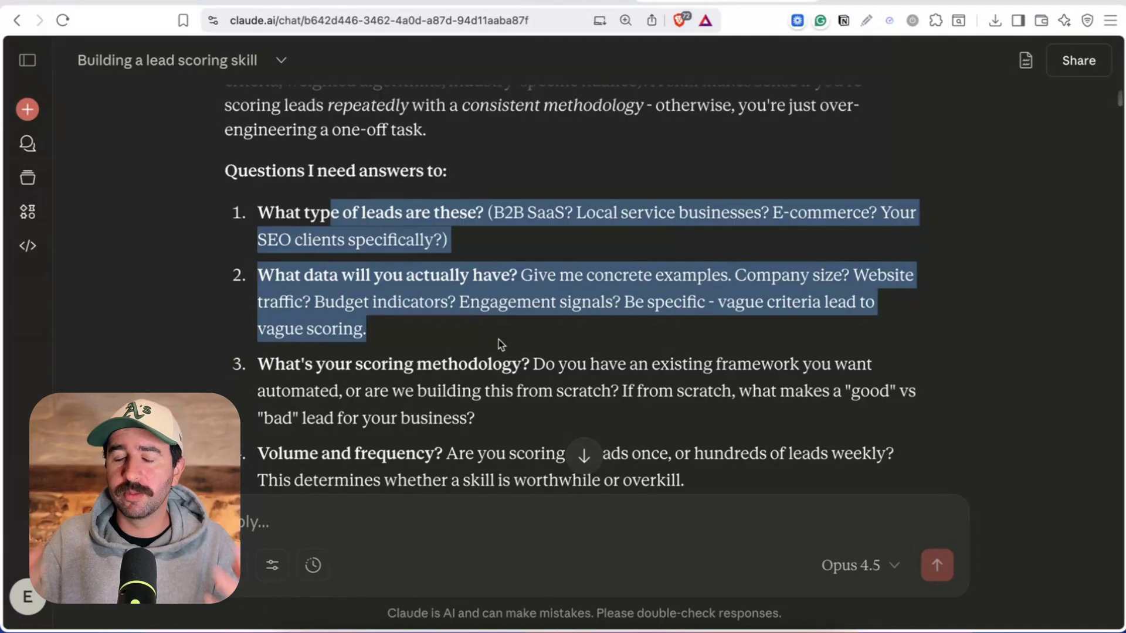
pyautogui.click(385, 237)
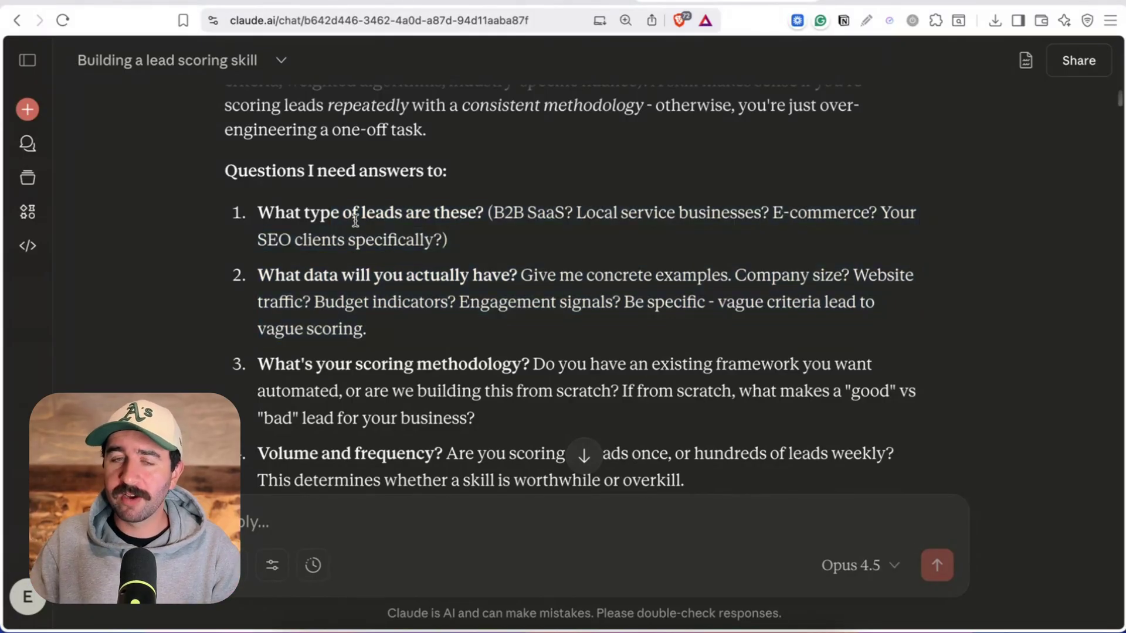
pyautogui.moveTo(283, 215); pyautogui.dragTo(475, 418)
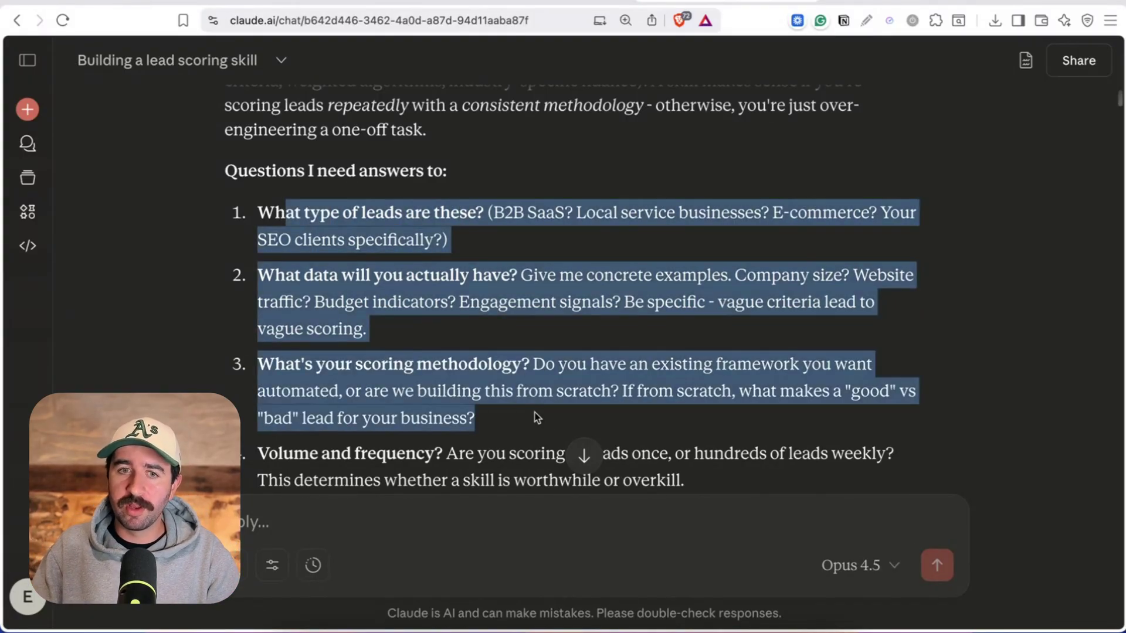
pyautogui.scroll(-5, 536, 377)
pyautogui.scroll(-10, 306, 174)
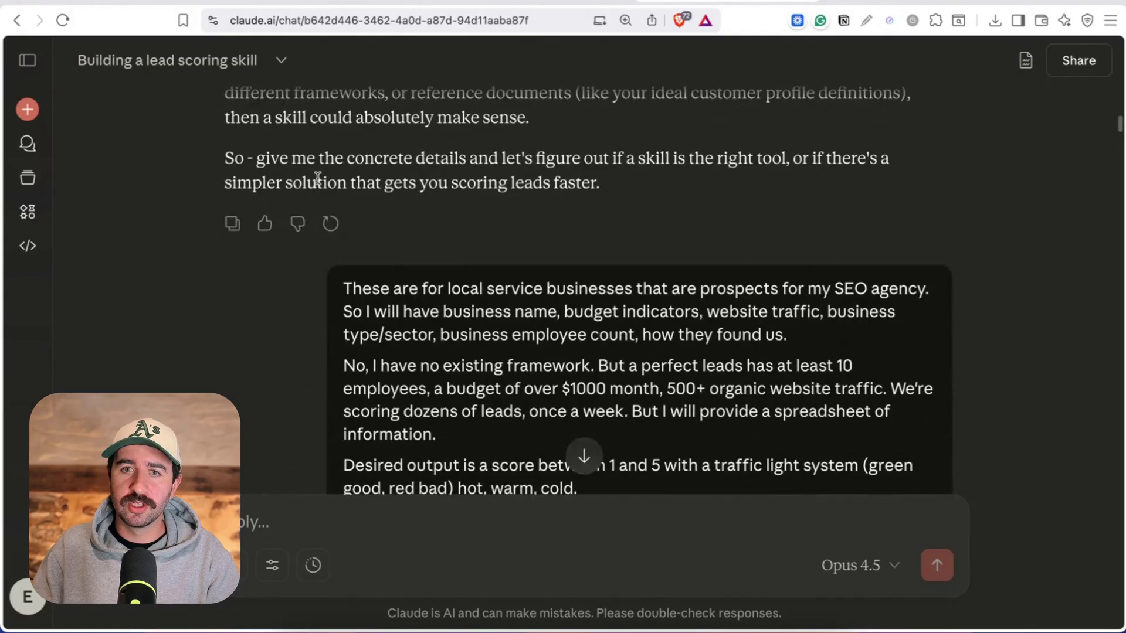
pyautogui.moveTo(362, 137); pyautogui.dragTo(847, 237)
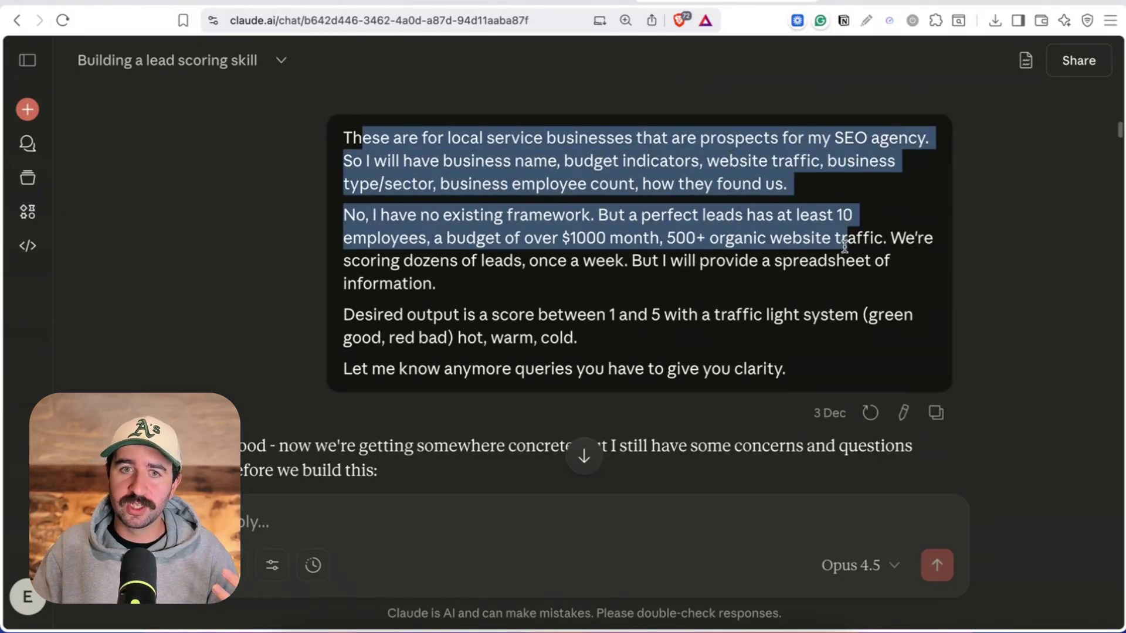
pyautogui.moveTo(464, 216); pyautogui.dragTo(610, 295)
pyautogui.click(560, 260)
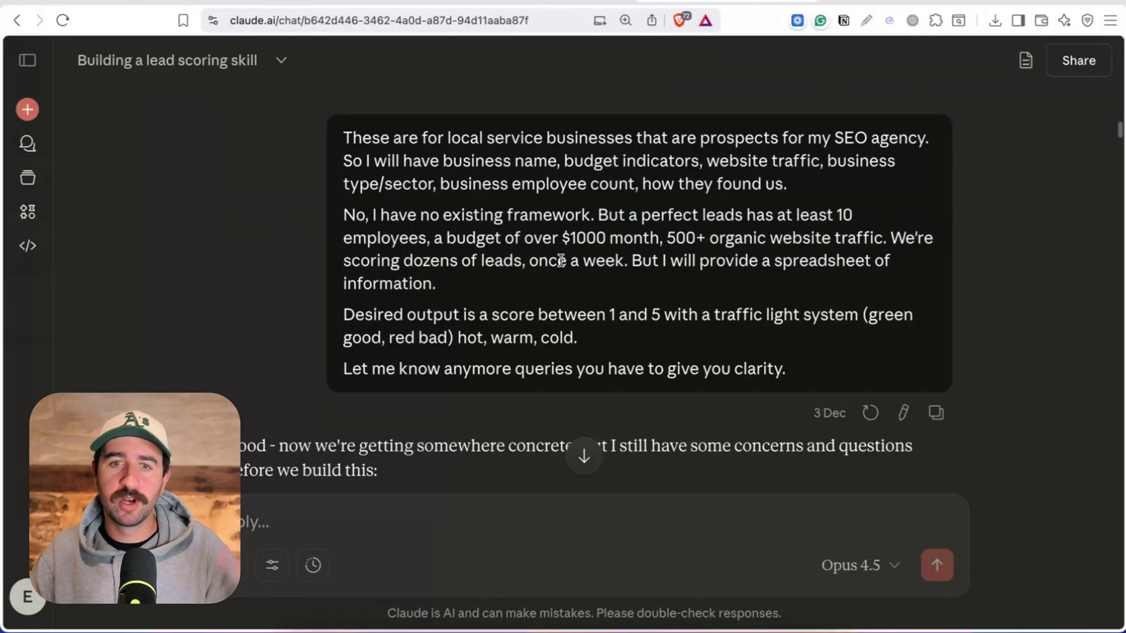
pyautogui.scroll(-20, 560, 260)
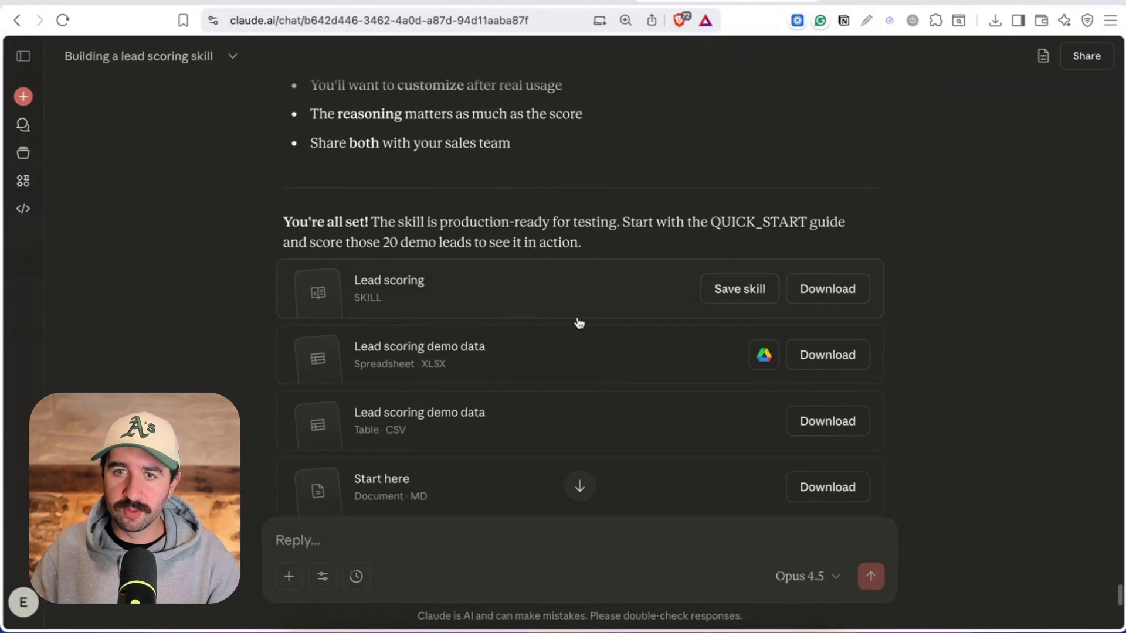
# Save the lead-scoring skill to the account and switch it on in Capabilities.
pyautogui.click(730, 300)
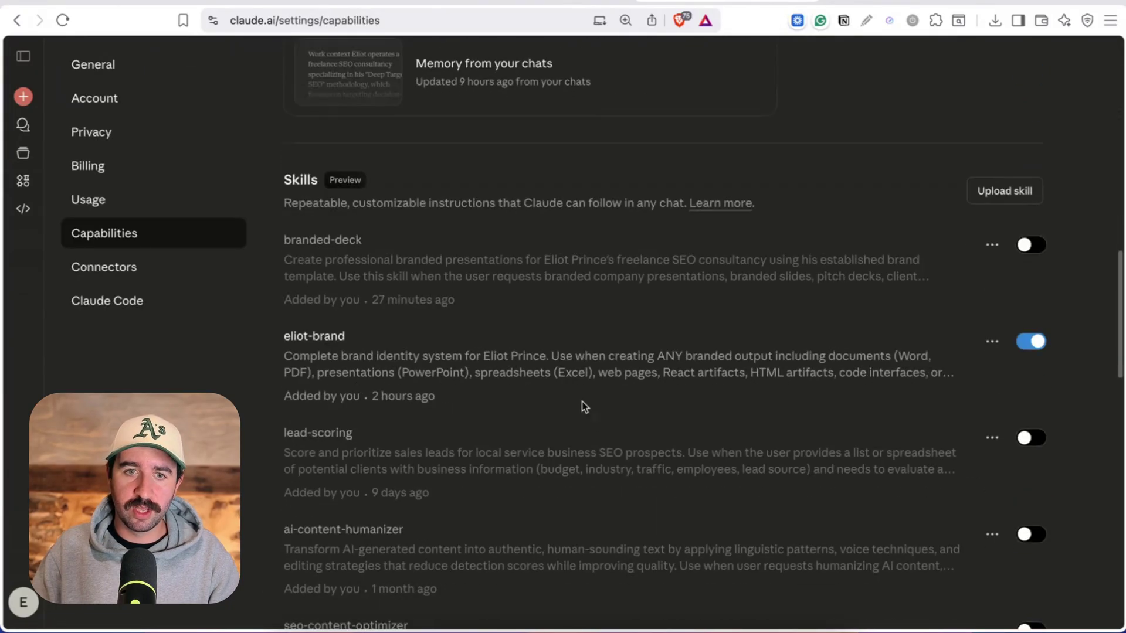
pyautogui.click(569, 471)
pyautogui.tripleClick(298, 433)
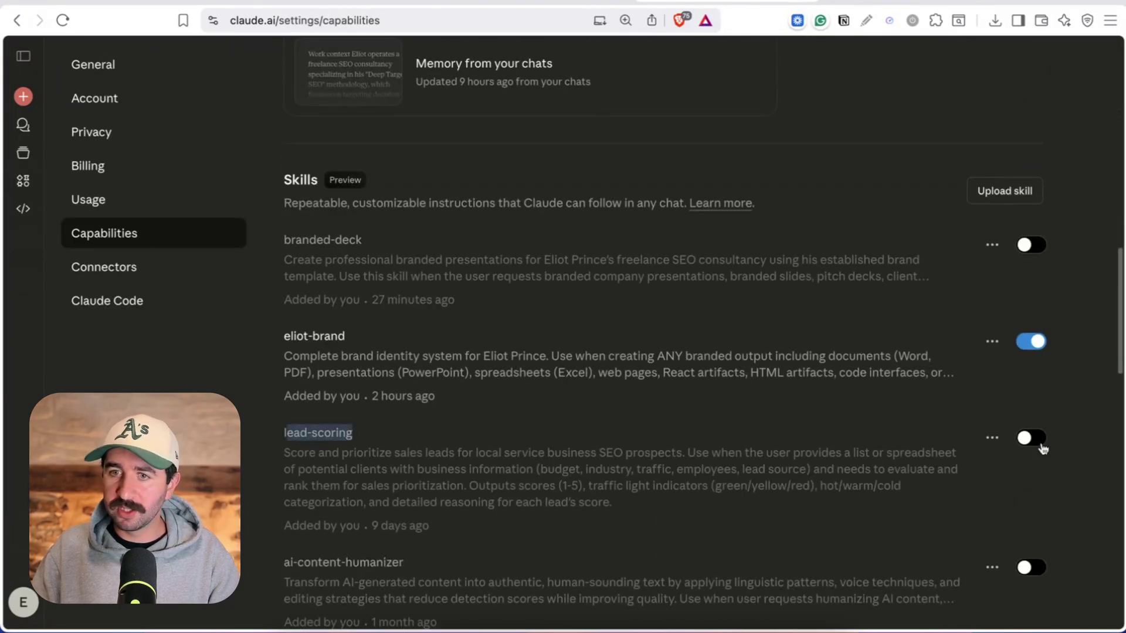
pyautogui.click(1037, 438)
# Try the skill in a new chat, uploading lead-scoring-demo-data.xlsx for scoring.
pyautogui.click(993, 438)
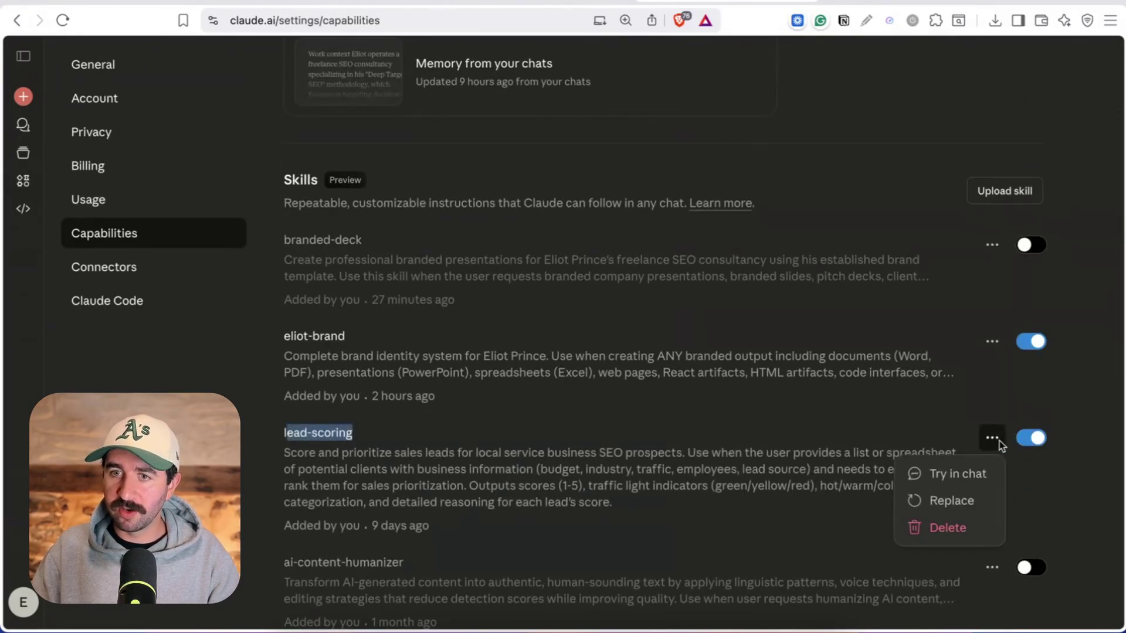
pyautogui.click(971, 475)
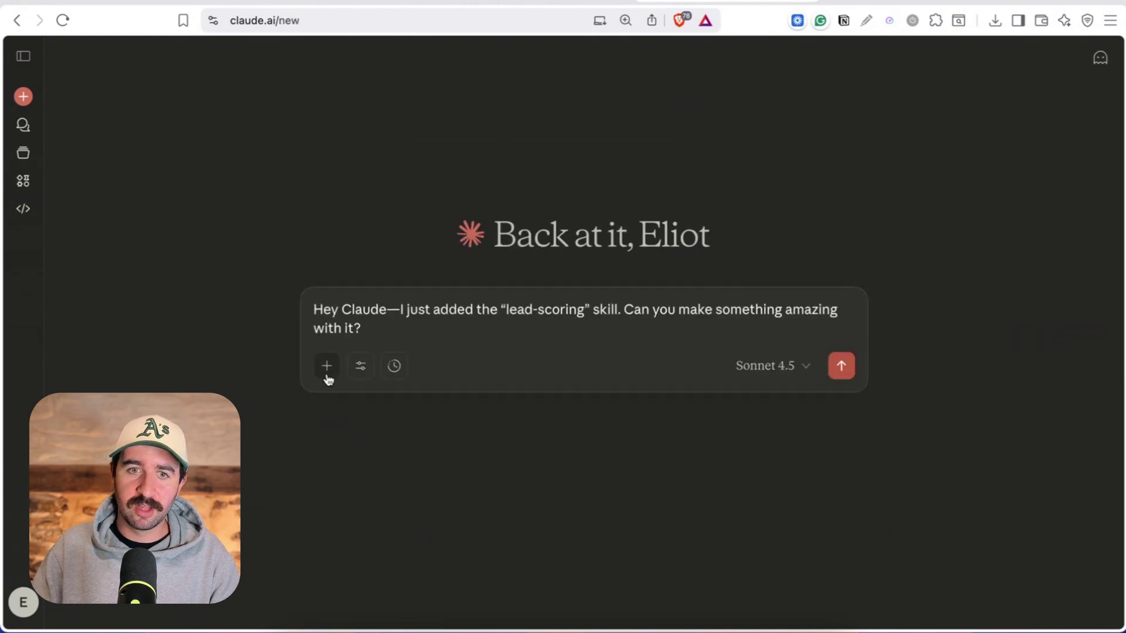
pyautogui.click(326, 370)
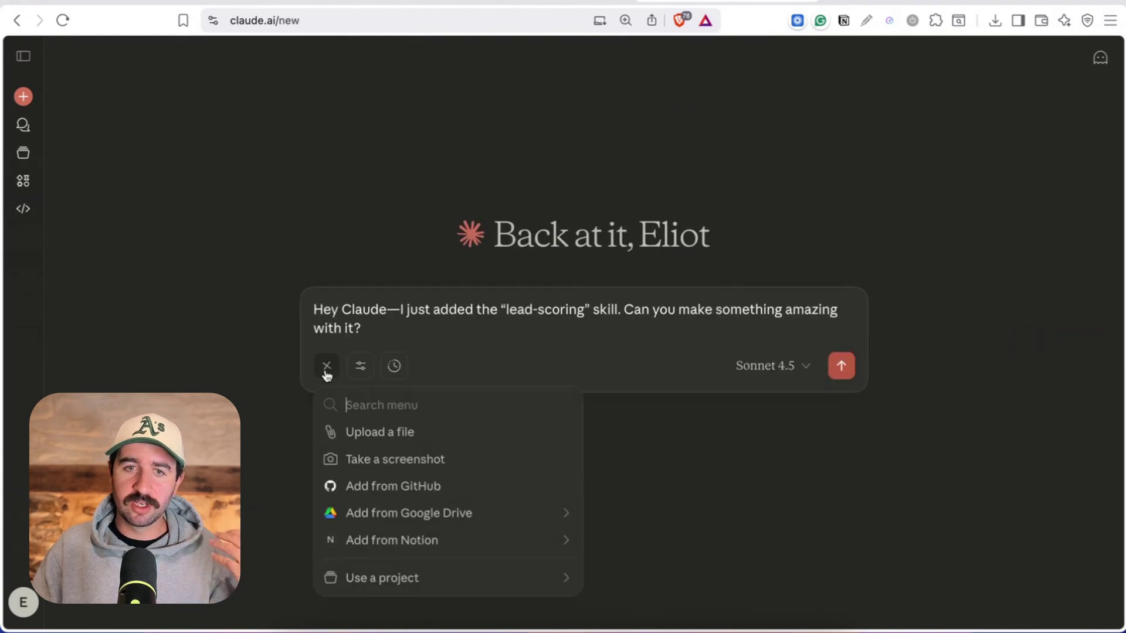
pyautogui.click(372, 434)
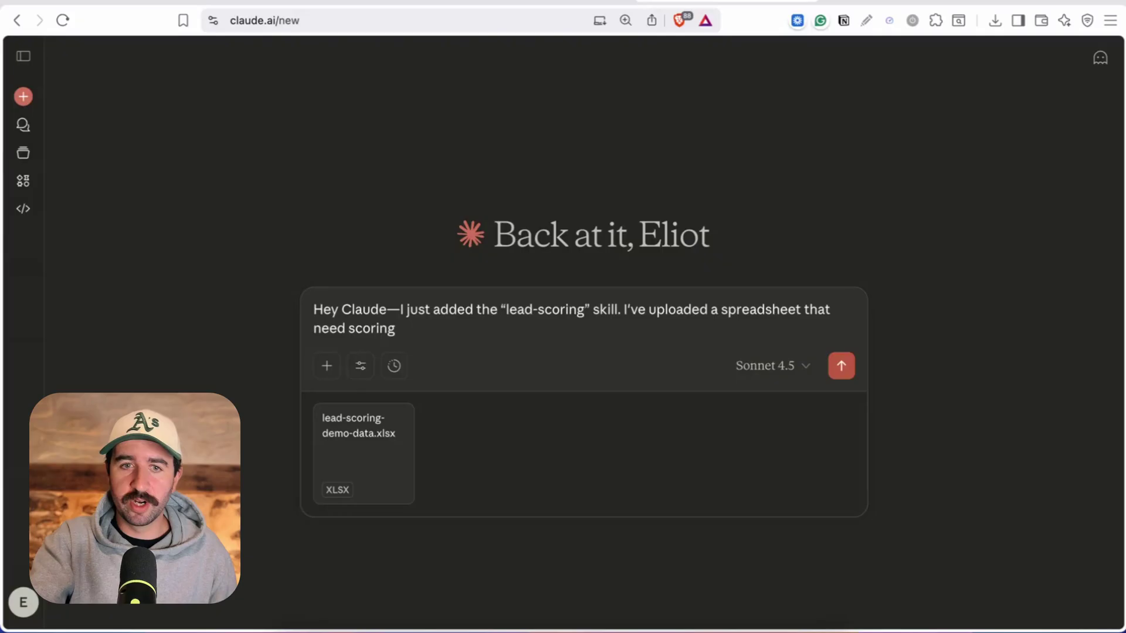
pyautogui.press('Return')
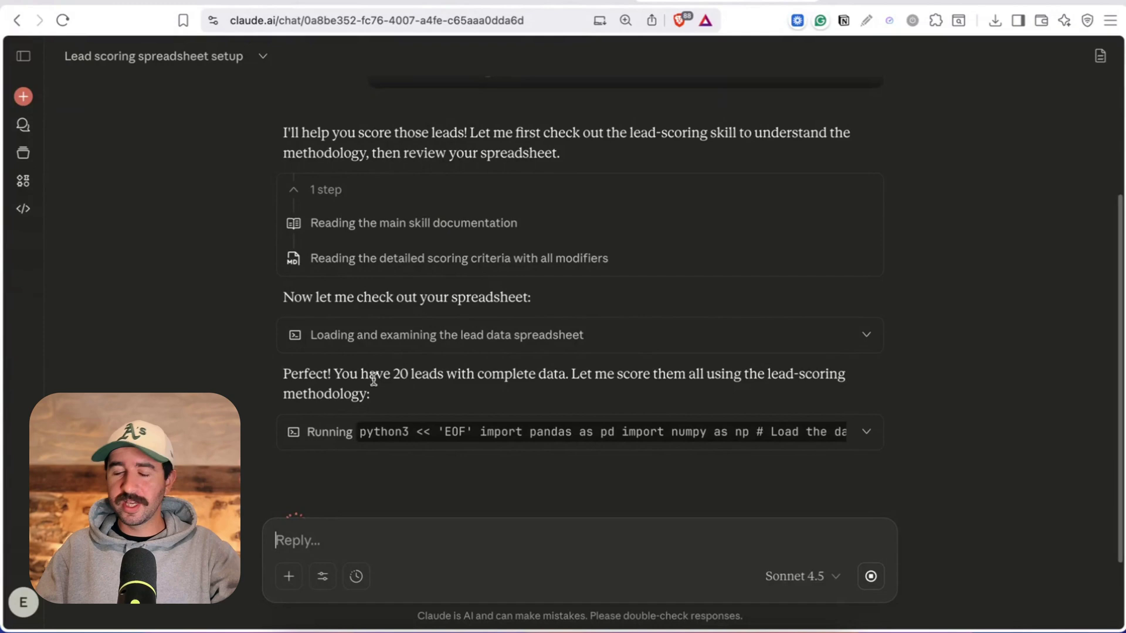
# Scroll through the Lead scoring report, then preview the Lead scoring results XLSX.
pyautogui.moveTo(375, 375); pyautogui.dragTo(441, 413)
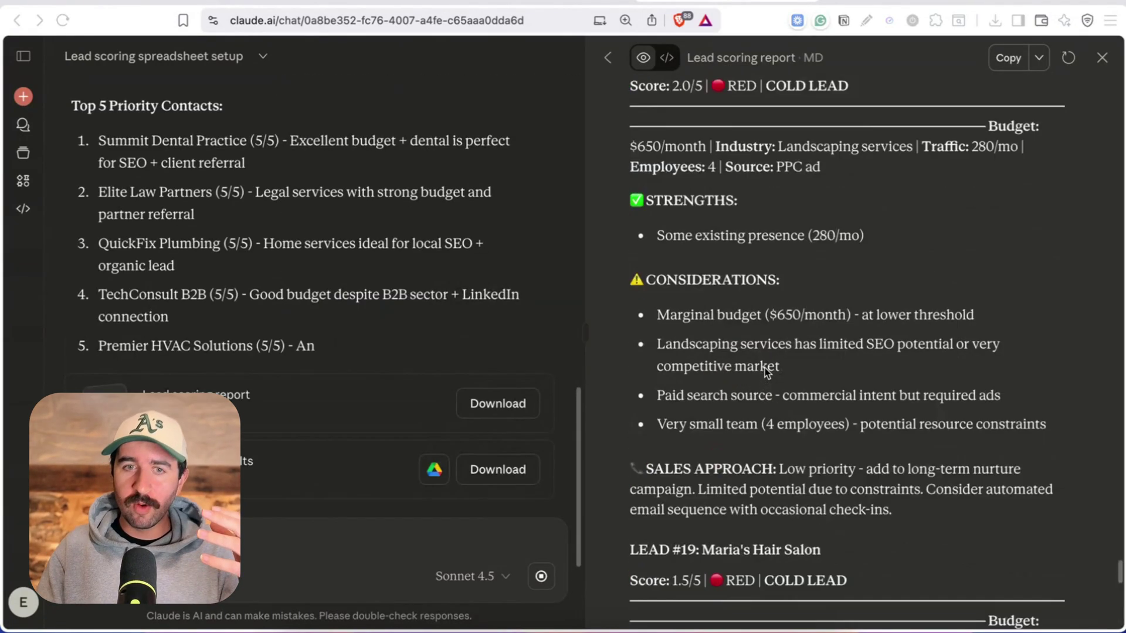
pyautogui.scroll(10, 745, 350)
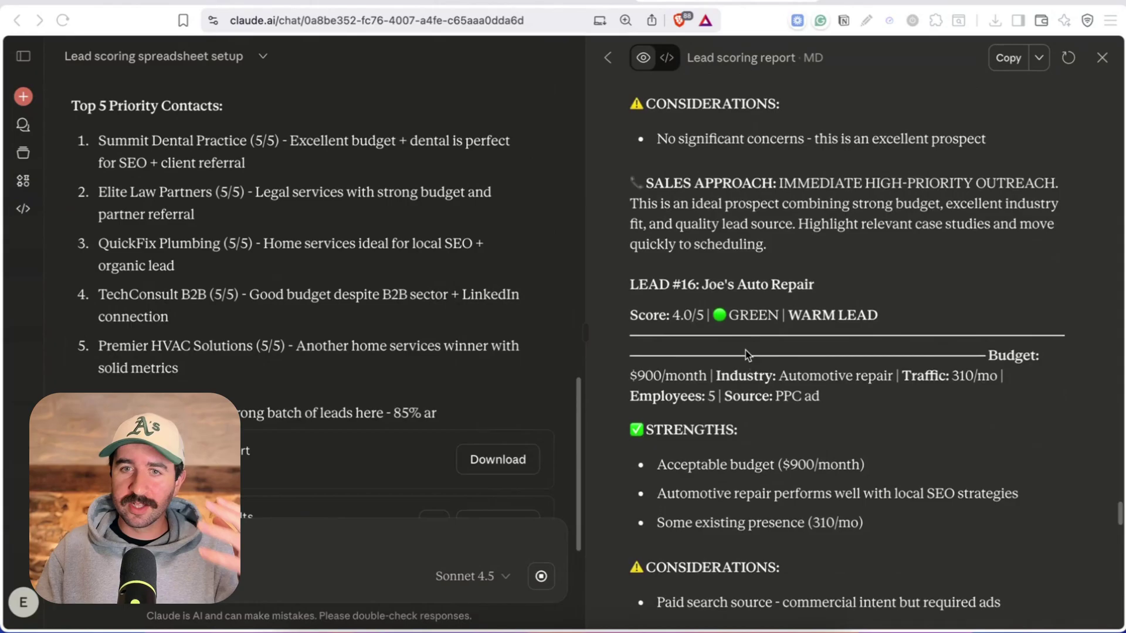
pyautogui.scroll(10, 745, 350)
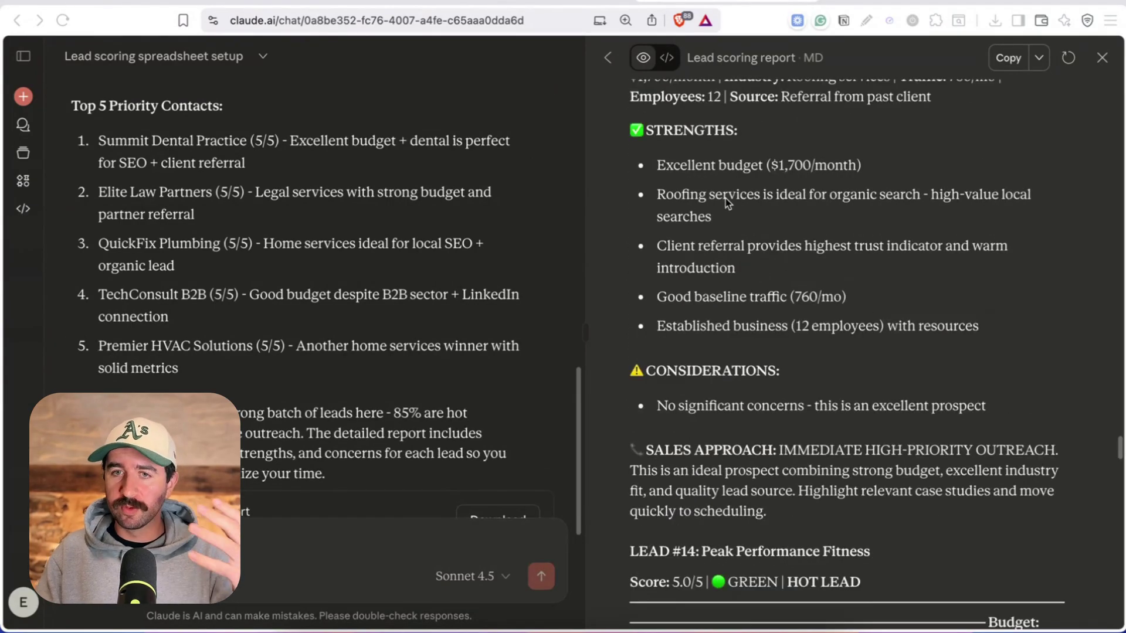
pyautogui.scroll(-8, 736, 208)
pyautogui.scroll(-15, 743, 216)
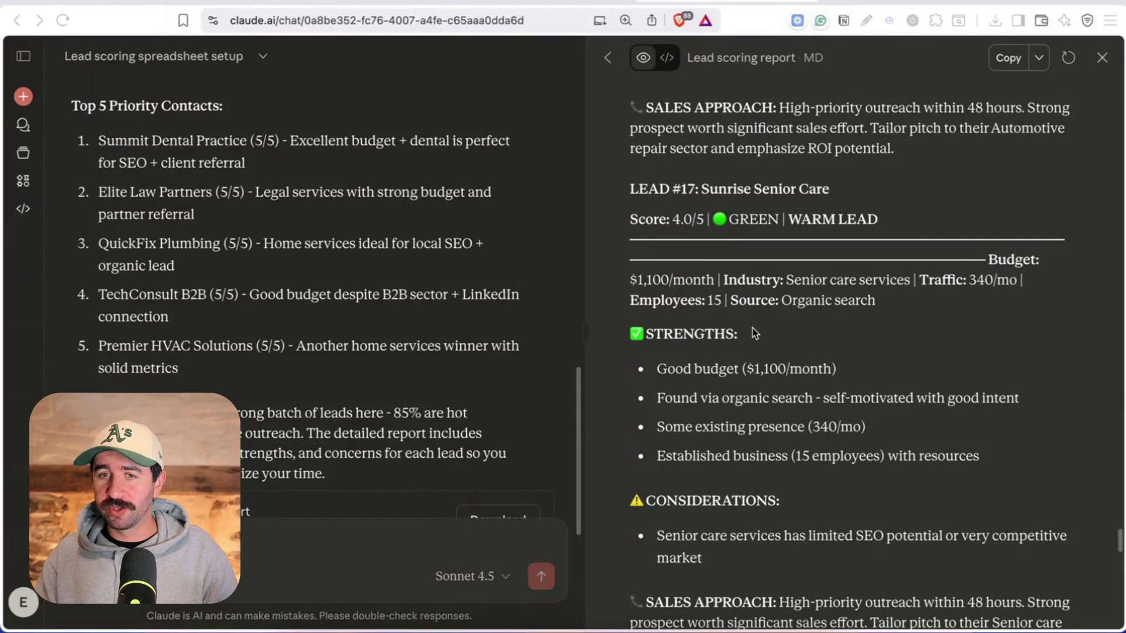
pyautogui.scroll(-20, 853, 396)
pyautogui.scroll(-5, 558, 455)
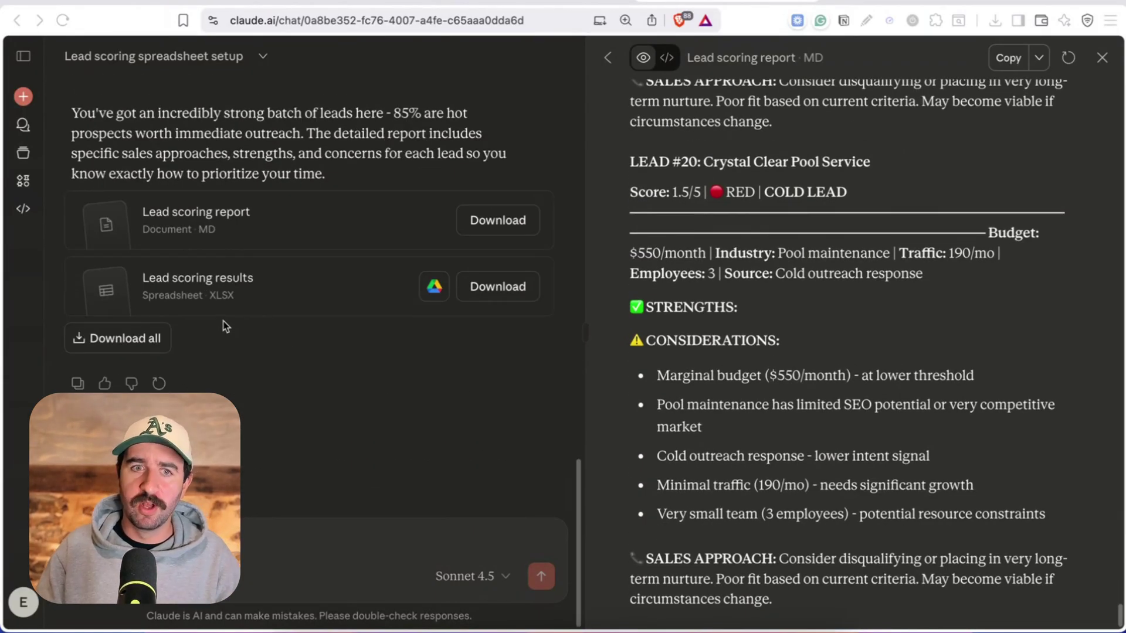
pyautogui.click(251, 292)
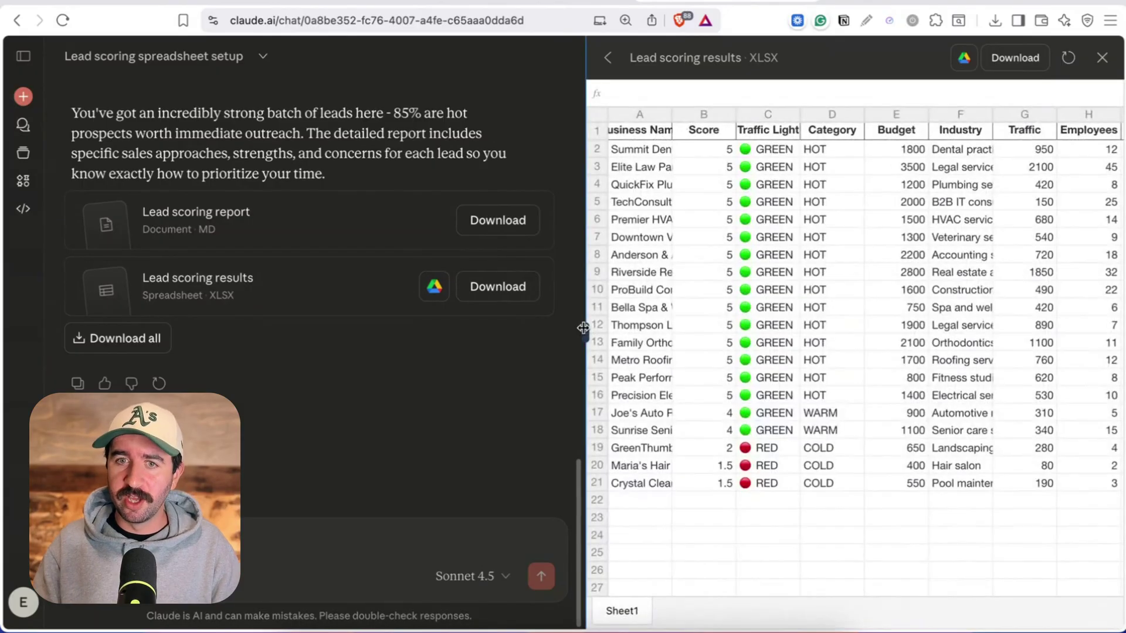
# Widen the spreadsheet preview and column A to show full business names, selecting Traffic Light and Category values.
pyautogui.moveTo(583, 328); pyautogui.dragTo(402, 328)
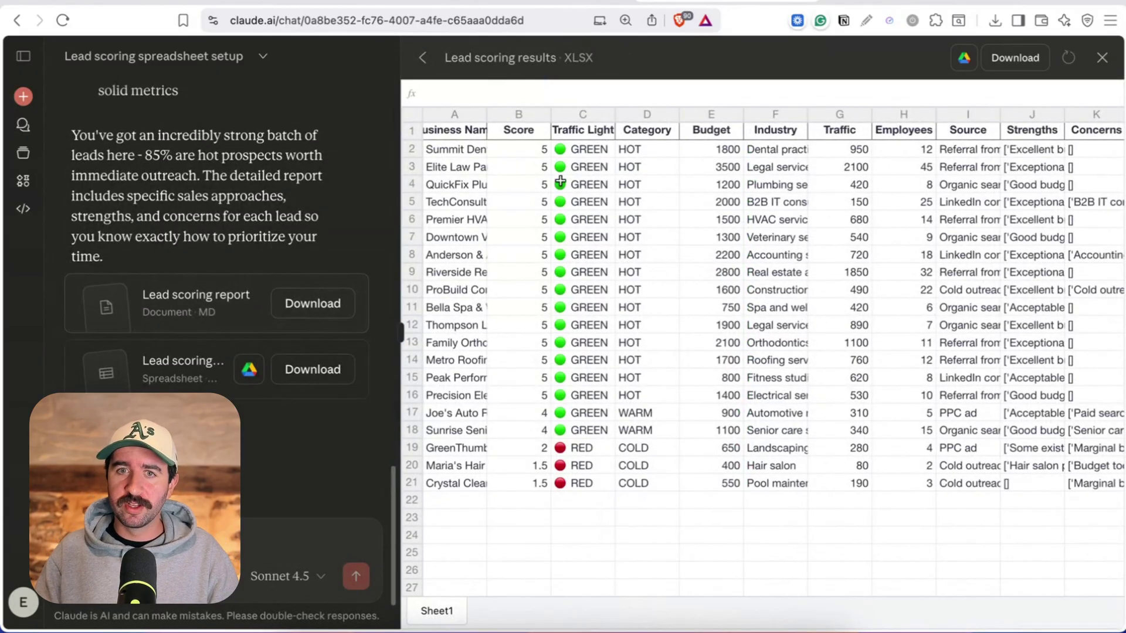
pyautogui.moveTo(566, 152); pyautogui.dragTo(578, 470)
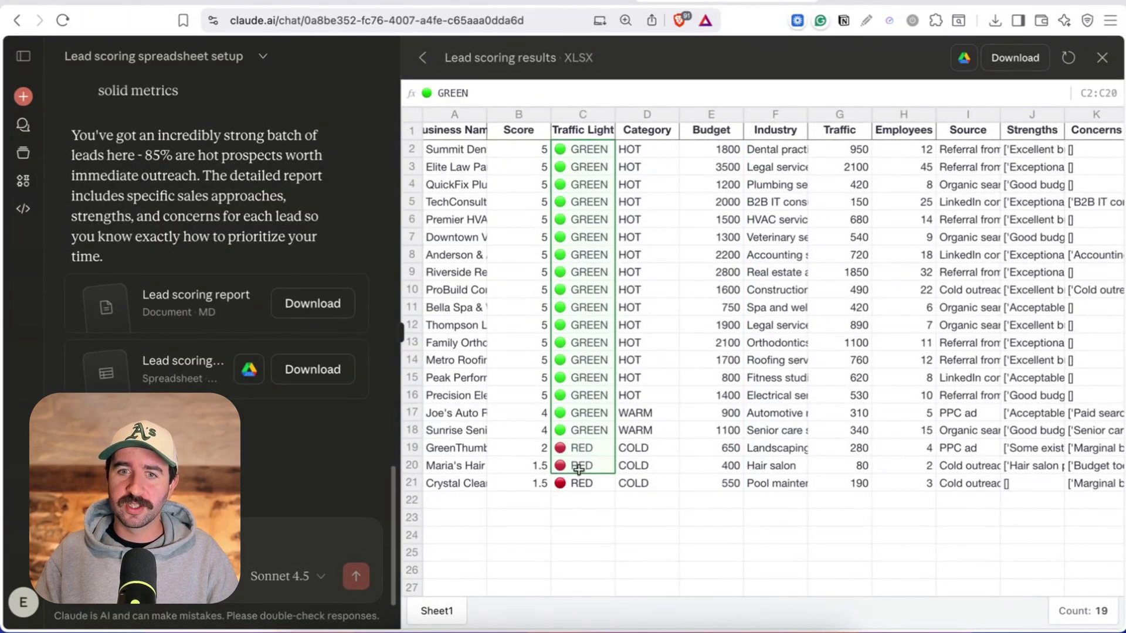
pyautogui.moveTo(625, 151); pyautogui.dragTo(651, 466)
pyautogui.moveTo(487, 114); pyautogui.dragTo(576, 114)
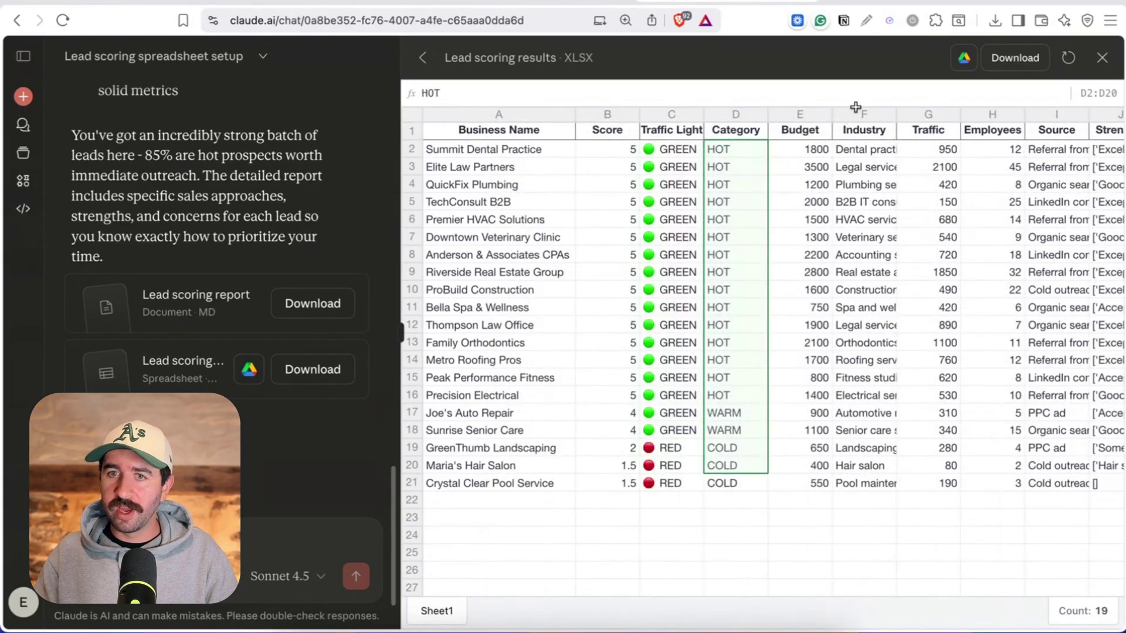
# Select the Score-through-Industry data, then narrow the preview and paste the drafted framework creation skill request.
pyautogui.click(609, 150)
pyautogui.moveTo(614, 162); pyautogui.dragTo(881, 465)
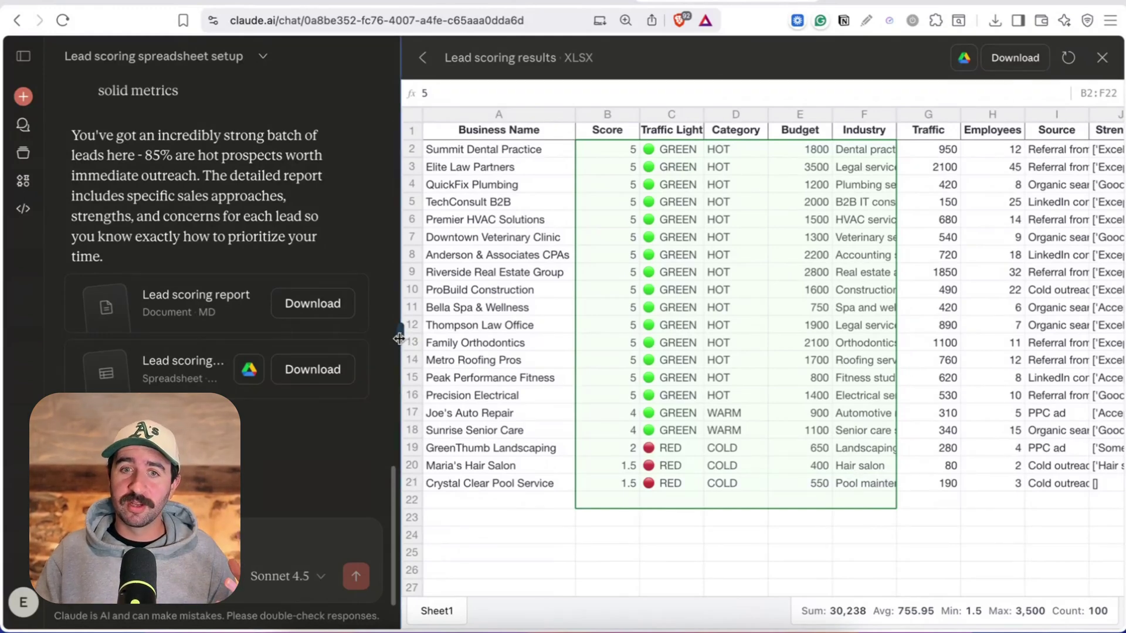
pyautogui.moveTo(399, 338); pyautogui.dragTo(508, 339)
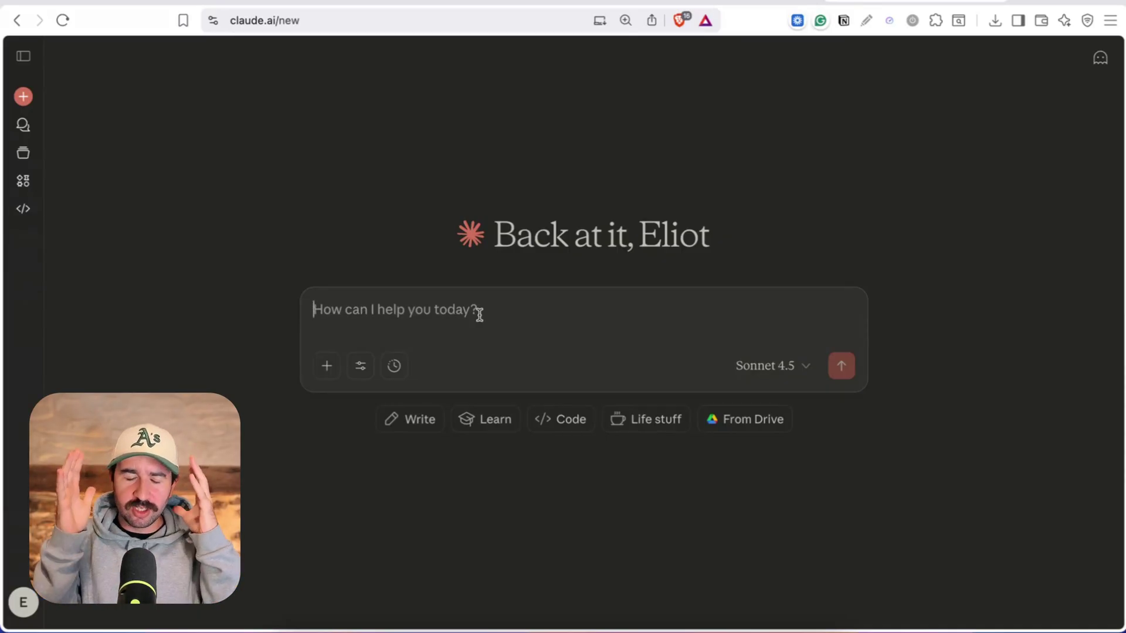
pyautogui.write("Ok. I want to create a 'framework creation' skill. this will help me give you transcripts, messy thoughts, stories, ways of working. And the skill will help make it into a short, punchy, memorable framework like top business and professionally come up with. This will help me communicate ideas, be better and speaking, train people, create repeatable systems. To start with I will give you full context and explanation from Daniel Priestly in how this all works.")
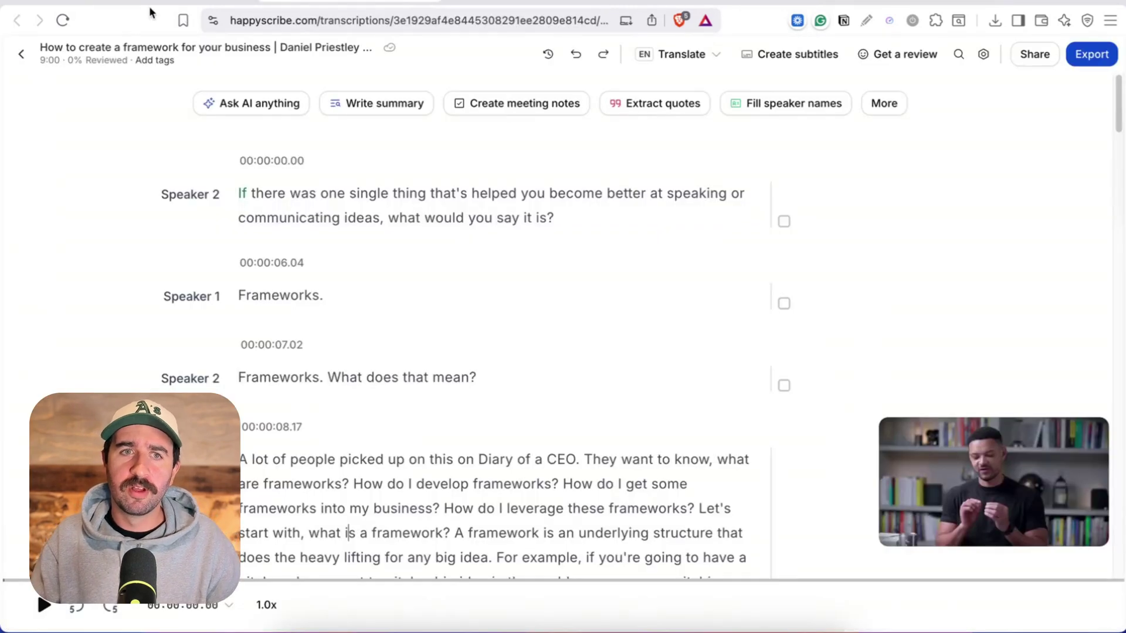
# Switch to the LinkedIn post about the framework creation video.
pyautogui.click(149, 8)
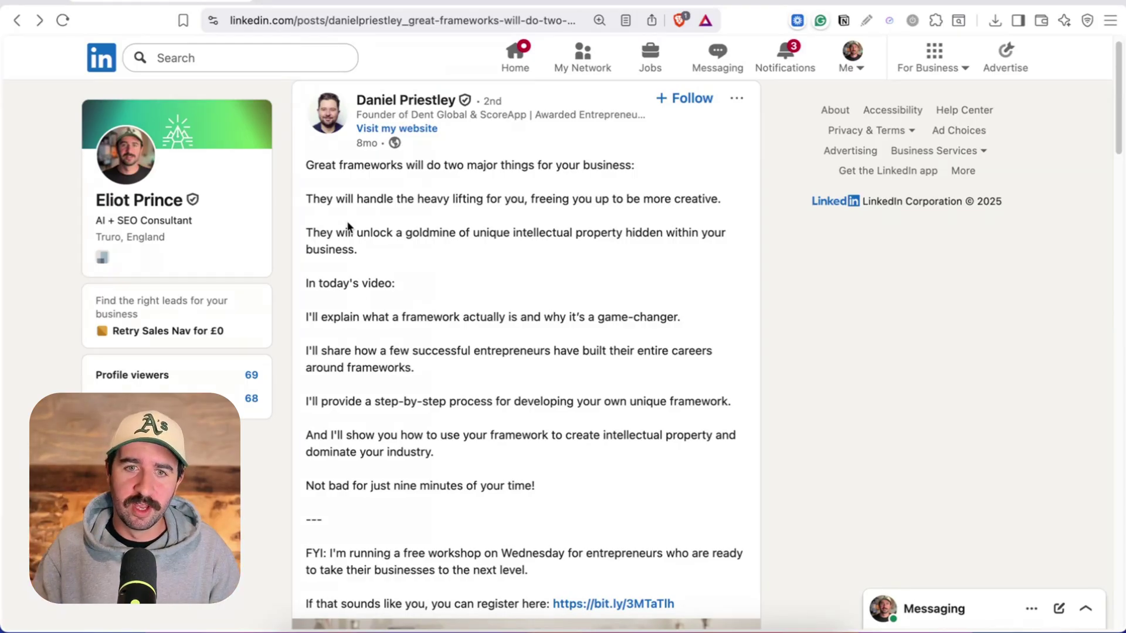
# Look over the LinkedIn frameworks post and its video, then return to the HappyScribe transcript.
pyautogui.scroll(-9, 395, 258)
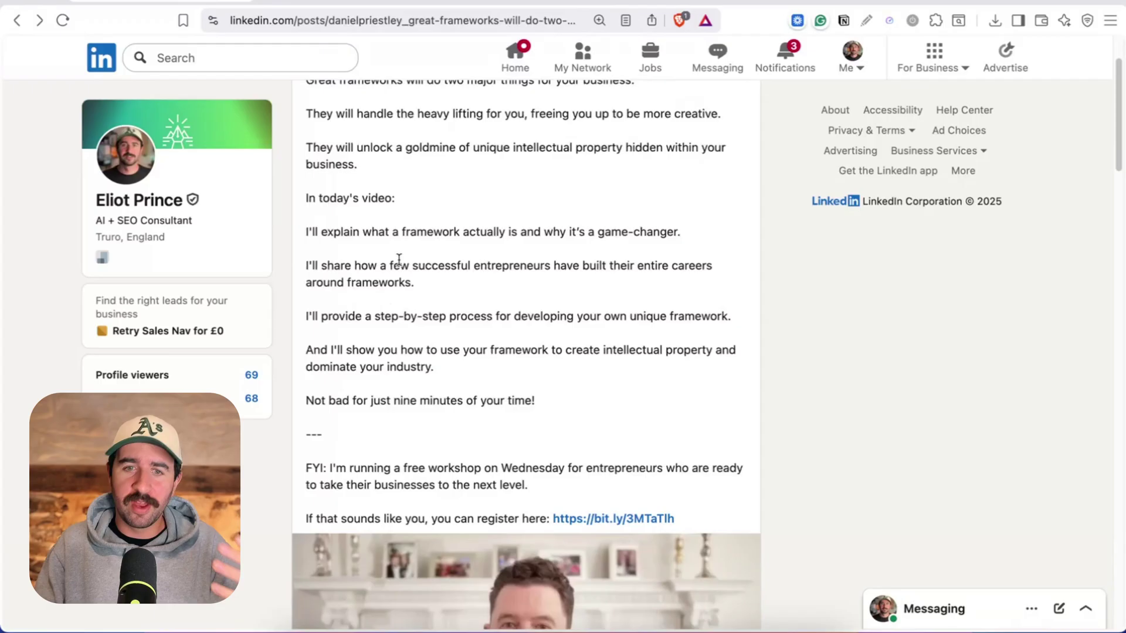
pyautogui.scroll(2, 441, 248)
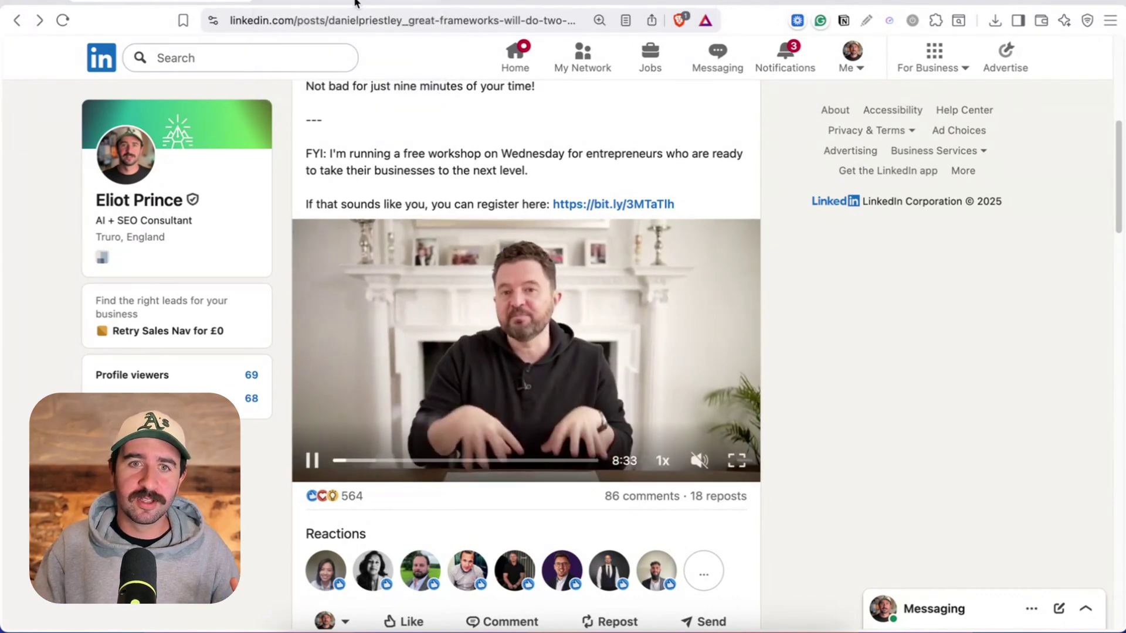
pyautogui.click(393, 2)
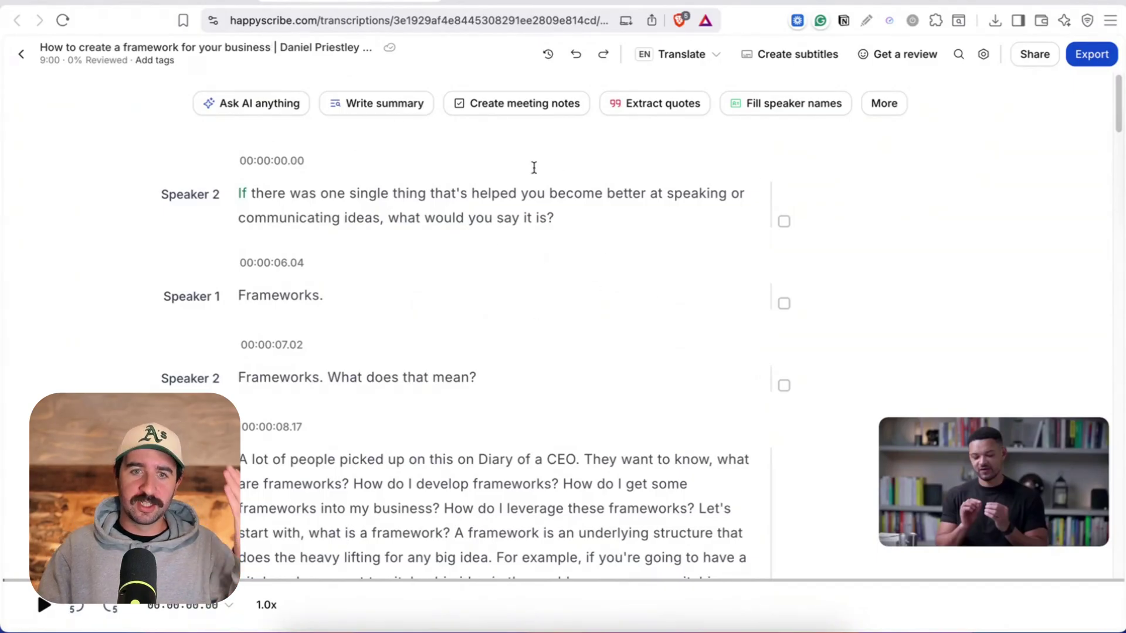
# Skim to the end of the Happy Scribe transcript and return to the Claude chat with the drafted request.
pyautogui.scroll(-20, 408, 278)
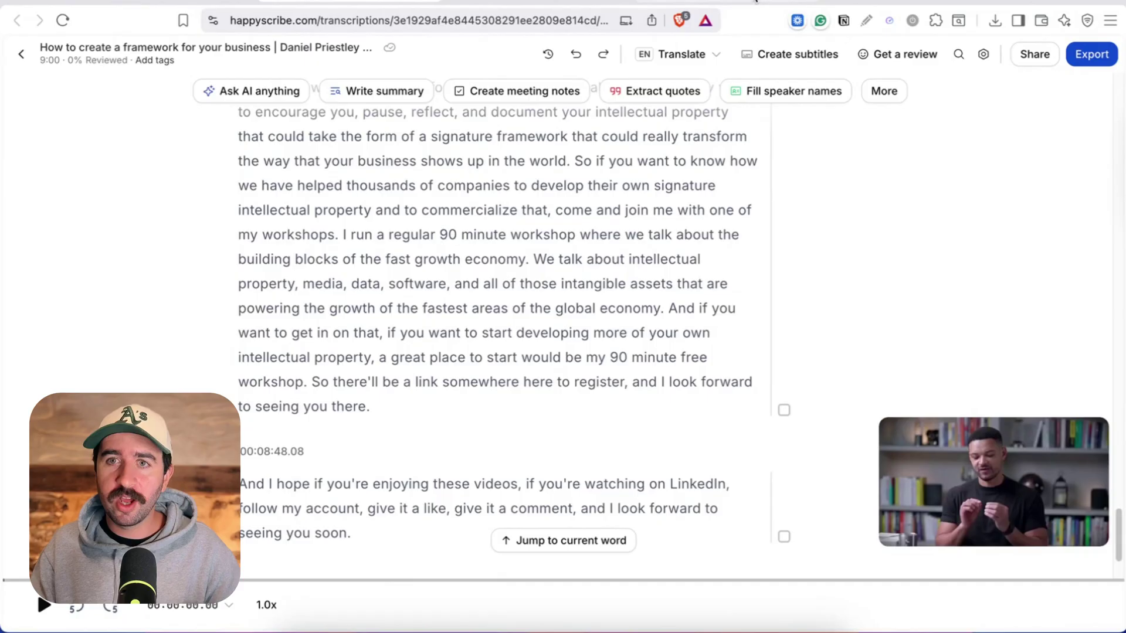
pyautogui.click(915, 2)
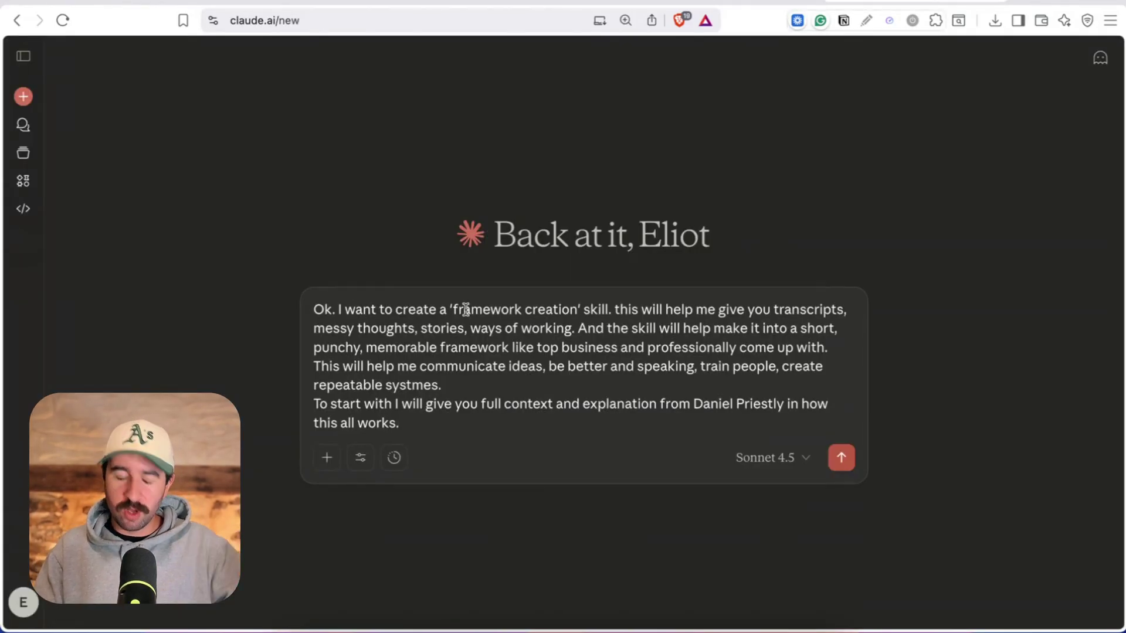
# Highlight the prompt's passages about giving transcripts, ways of working and the source explanation.
pyautogui.moveTo(631, 309); pyautogui.dragTo(825, 309)
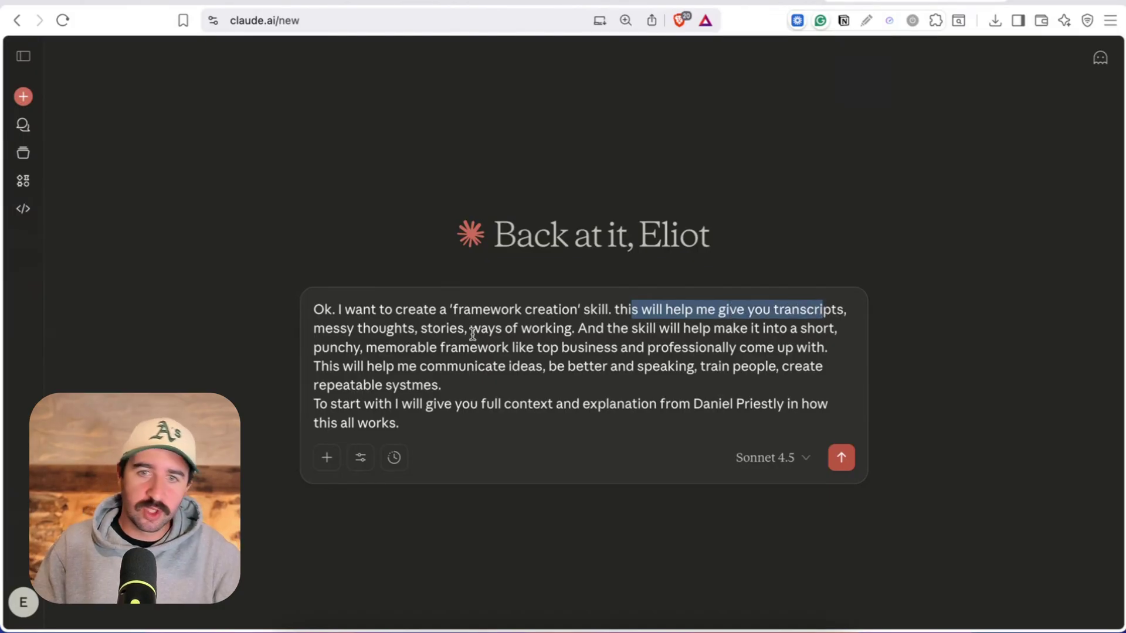
pyautogui.moveTo(471, 329); pyautogui.dragTo(751, 329)
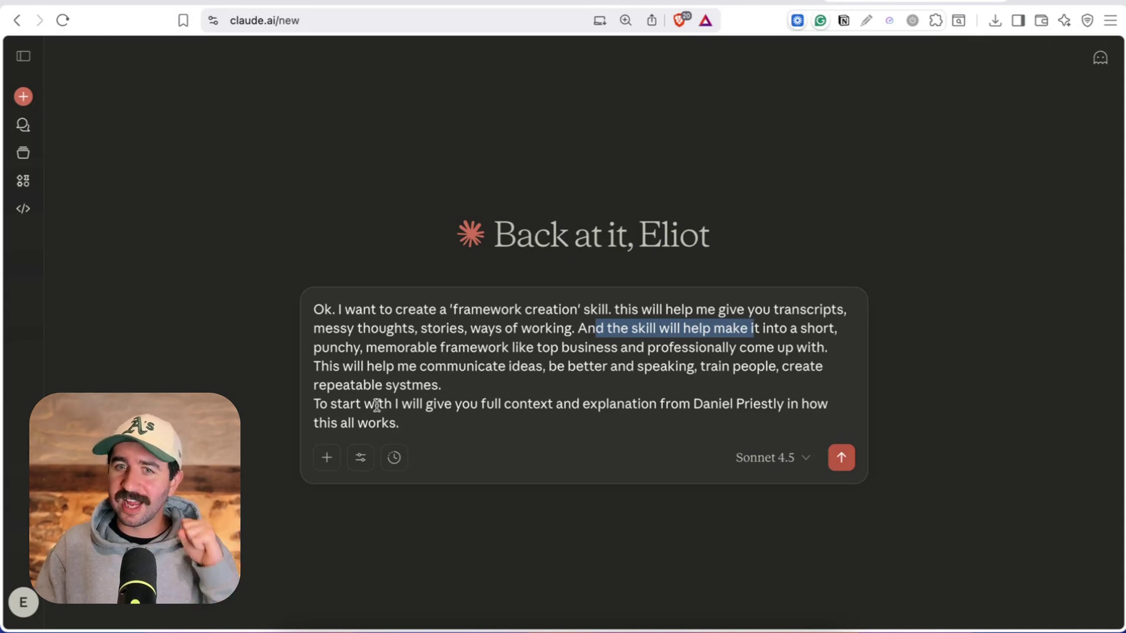
pyautogui.moveTo(597, 405); pyautogui.dragTo(816, 406)
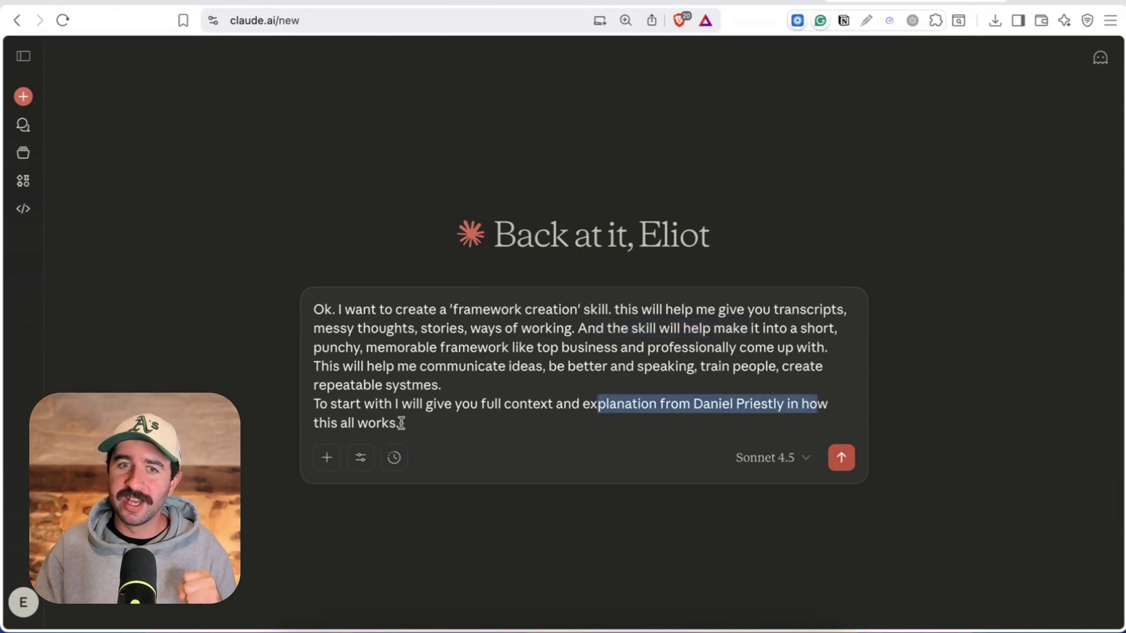
pyautogui.click(419, 431)
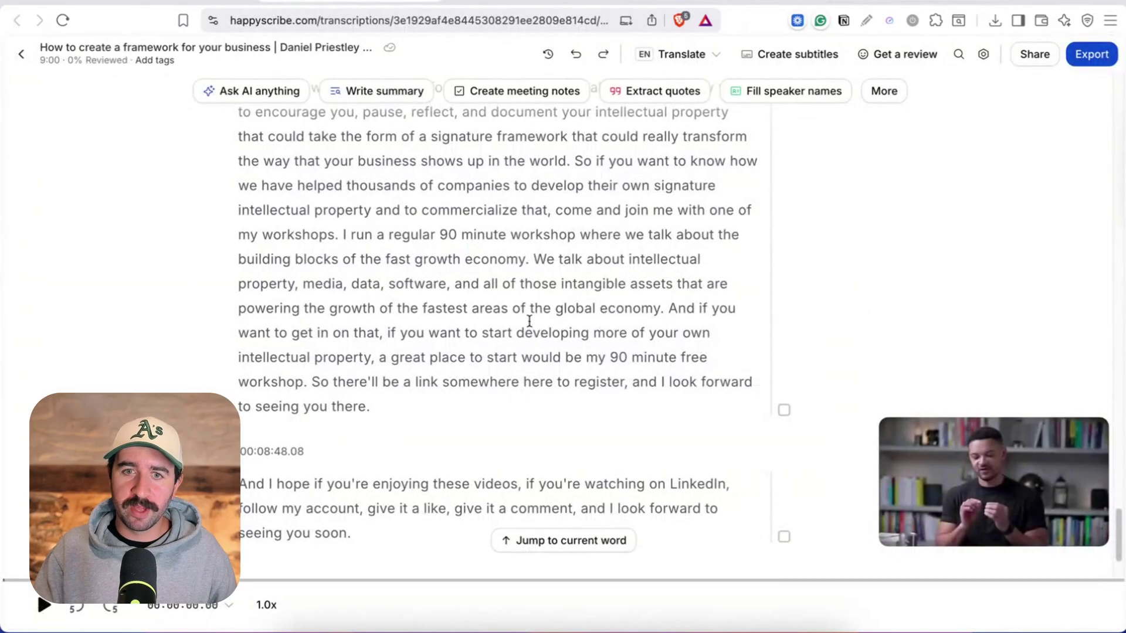
# Copy the entire Happy Scribe transcript and paste it into the Claude prompt as an attachment.
pyautogui.rightClick(533, 332)
pyautogui.press('Escape')
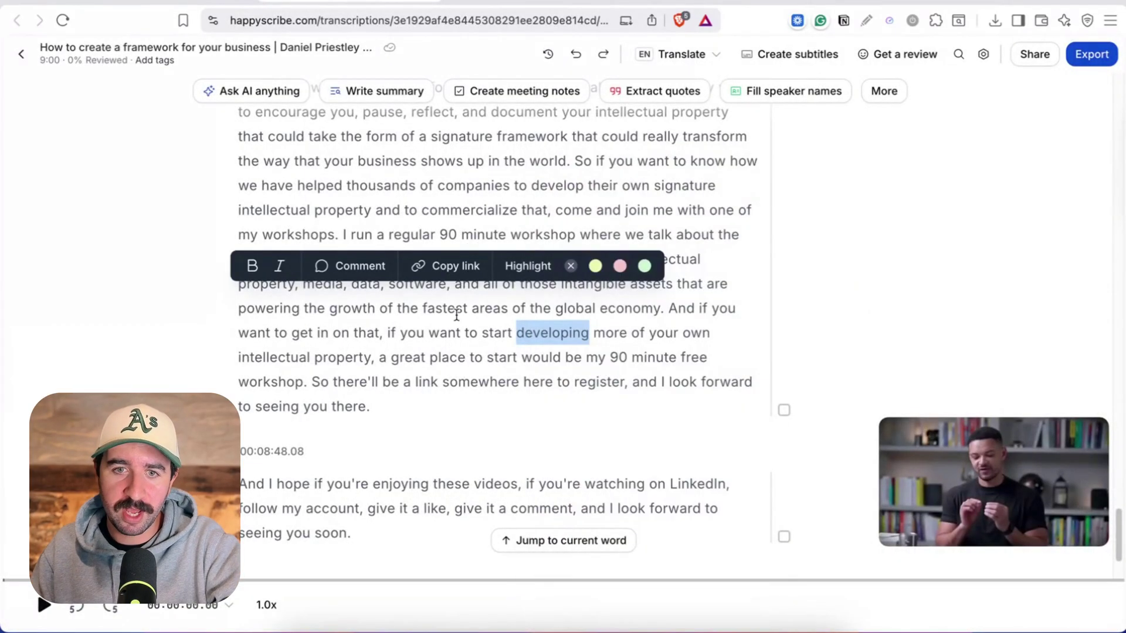
pyautogui.click(456, 311)
pyautogui.press('super+a')
pyautogui.click(563, 334)
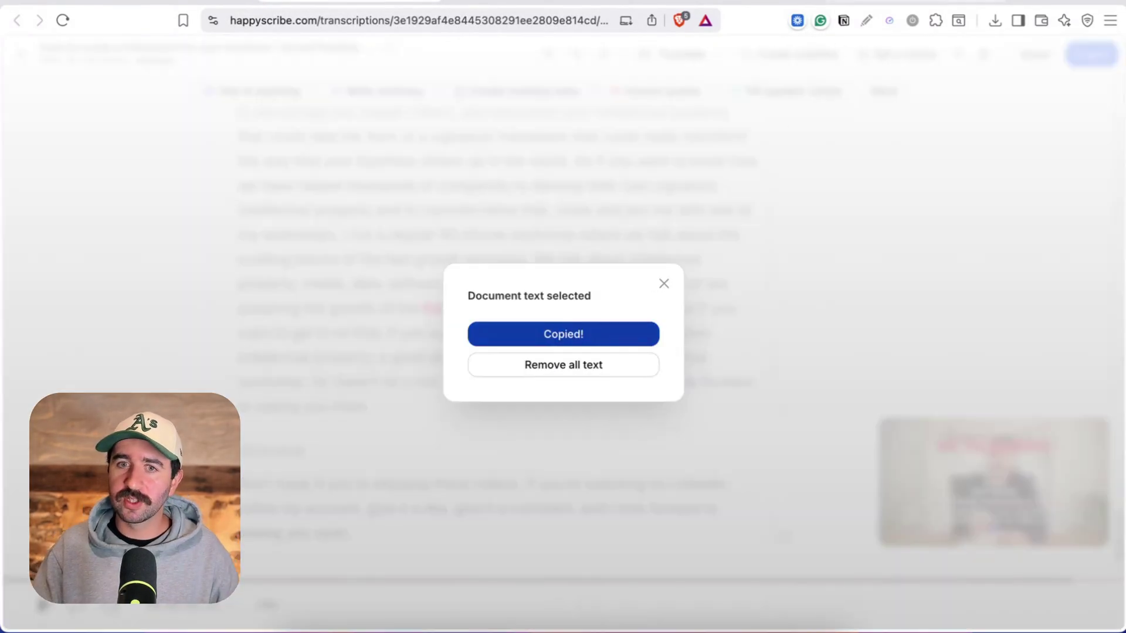
pyautogui.click(901, 14)
pyautogui.press('super+v')
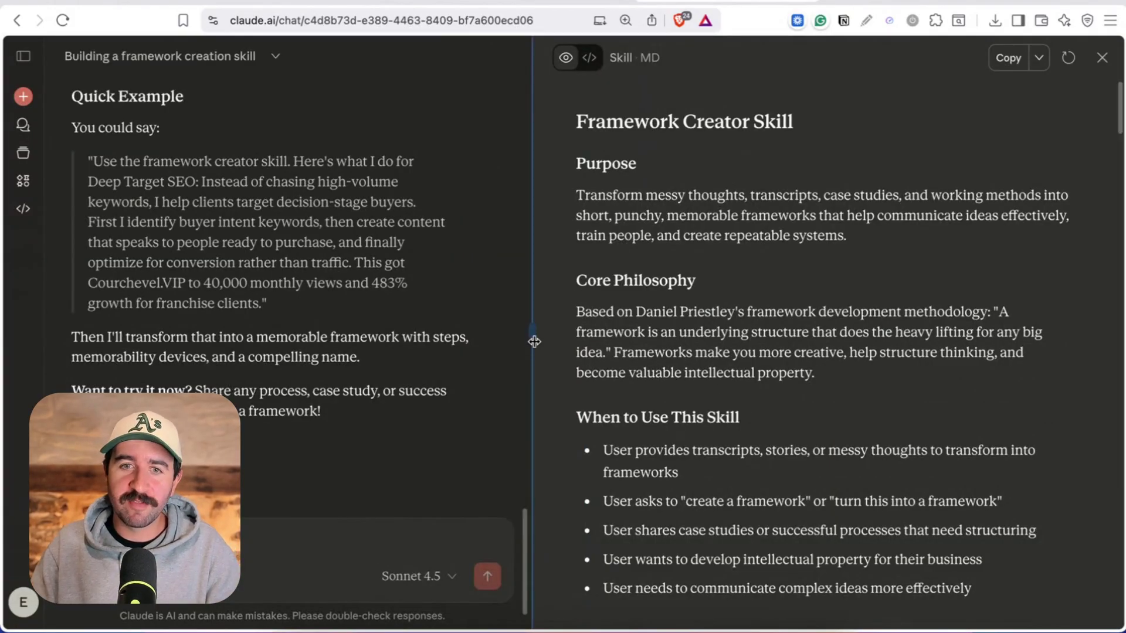
# Paste the case studies text into the message, send it to Claude, and close the Skill preview.
pyautogui.moveTo(531, 335); pyautogui.dragTo(674, 384)
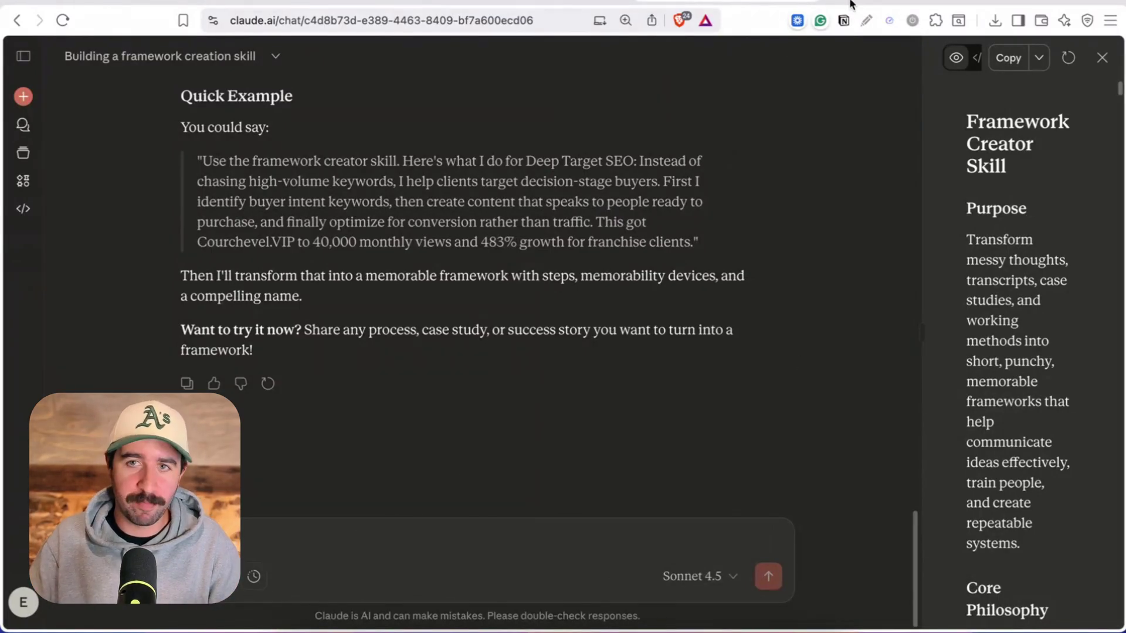
pyautogui.click(327, 520)
pyautogui.press('super+v')
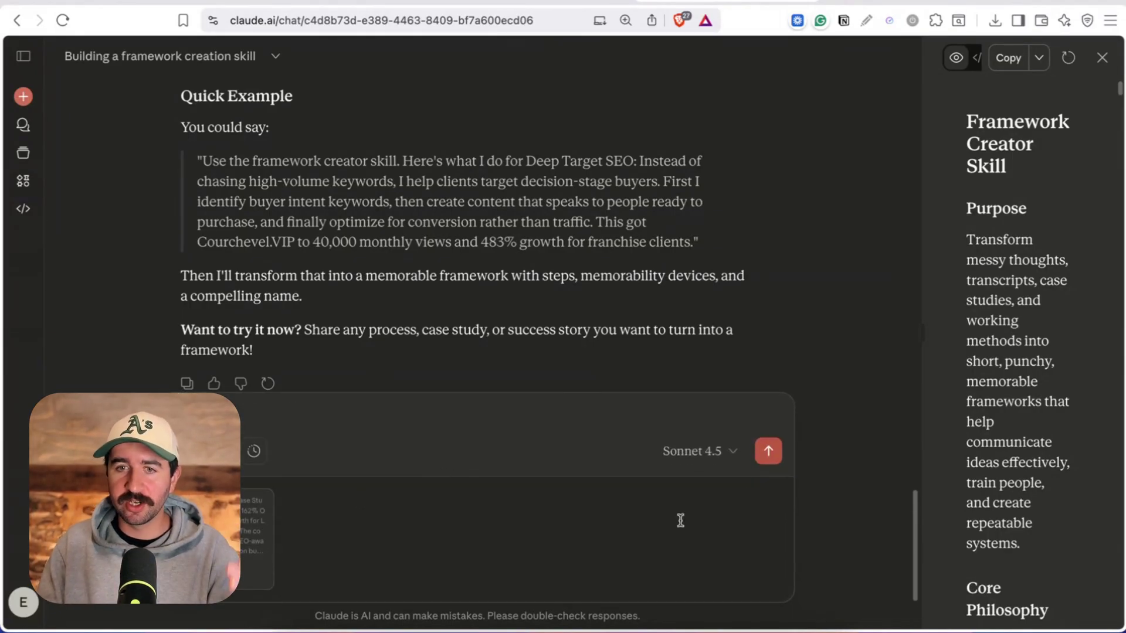
pyautogui.click(768, 451)
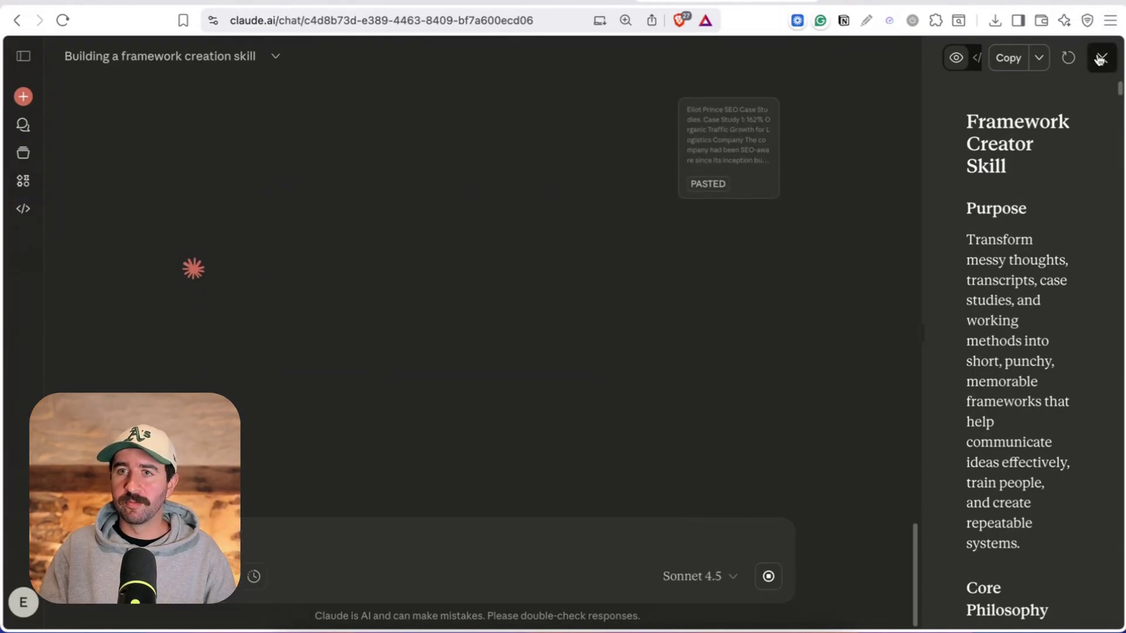
pyautogui.click(1101, 57)
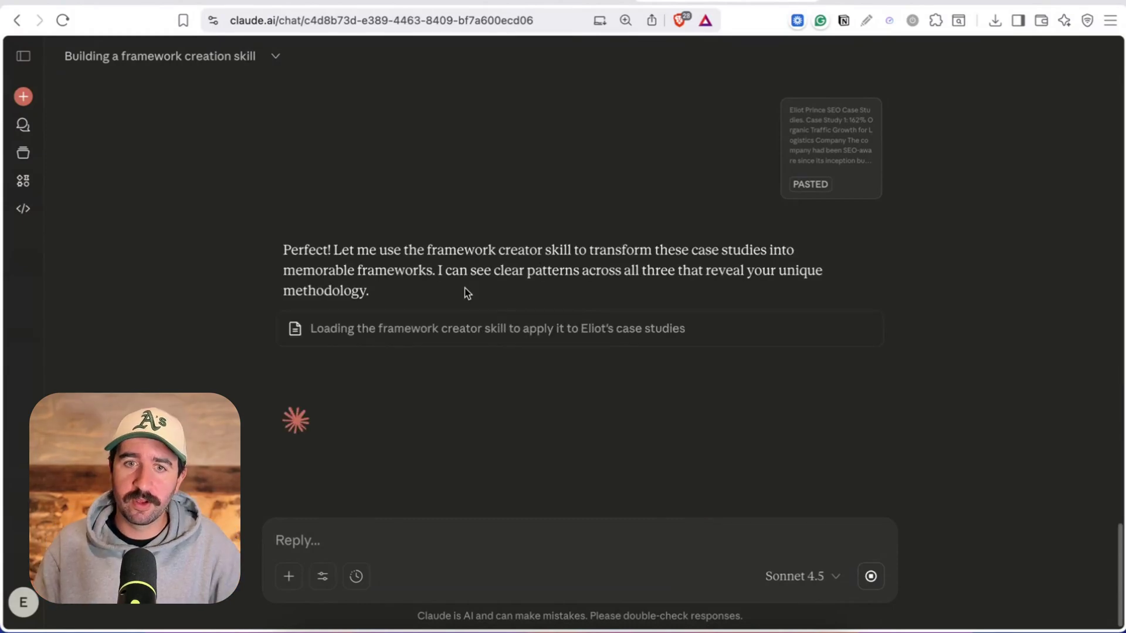
# Highlight the reply's opening, the FAA Method and 3-Layer SEO Stack options, and the different-angle offer.
pyautogui.moveTo(475, 249); pyautogui.dragTo(721, 250)
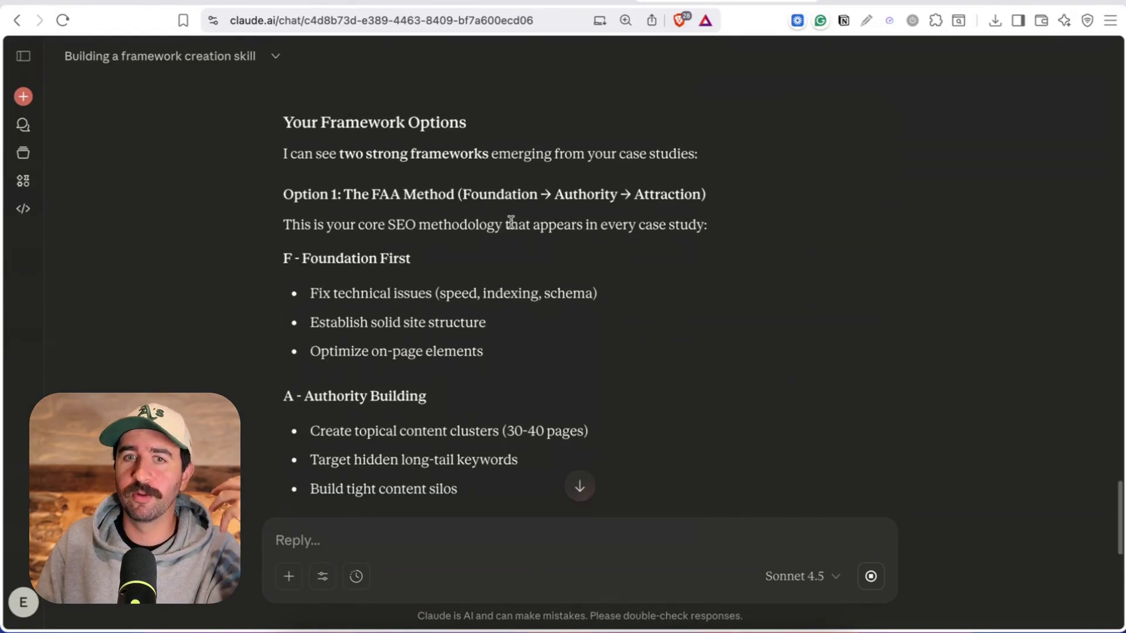
pyautogui.moveTo(363, 202); pyautogui.dragTo(282, 119)
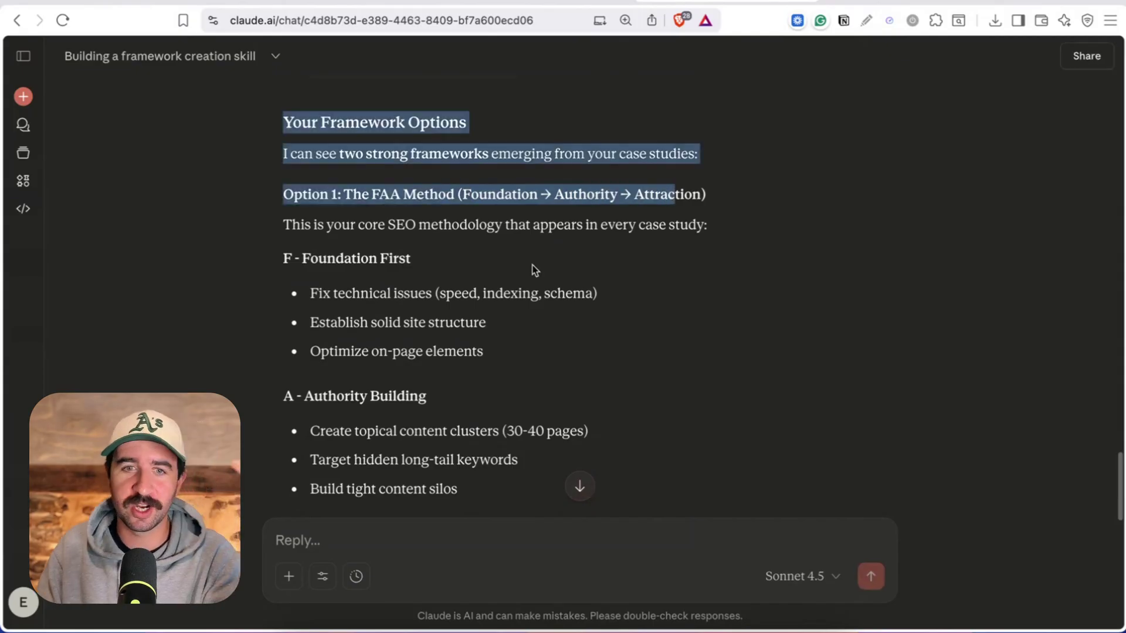
pyautogui.scroll(-10, 532, 266)
pyautogui.moveTo(367, 203); pyautogui.dragTo(519, 199)
pyautogui.click(519, 200)
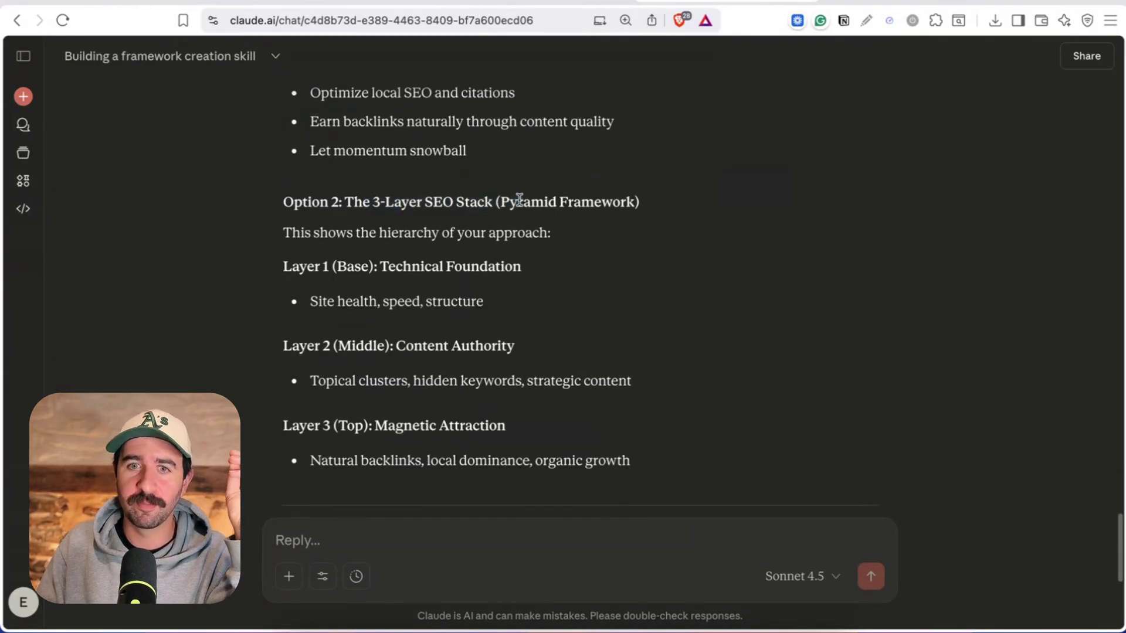
pyautogui.moveTo(359, 264); pyautogui.dragTo(521, 267)
pyautogui.moveTo(377, 351); pyautogui.dragTo(516, 355)
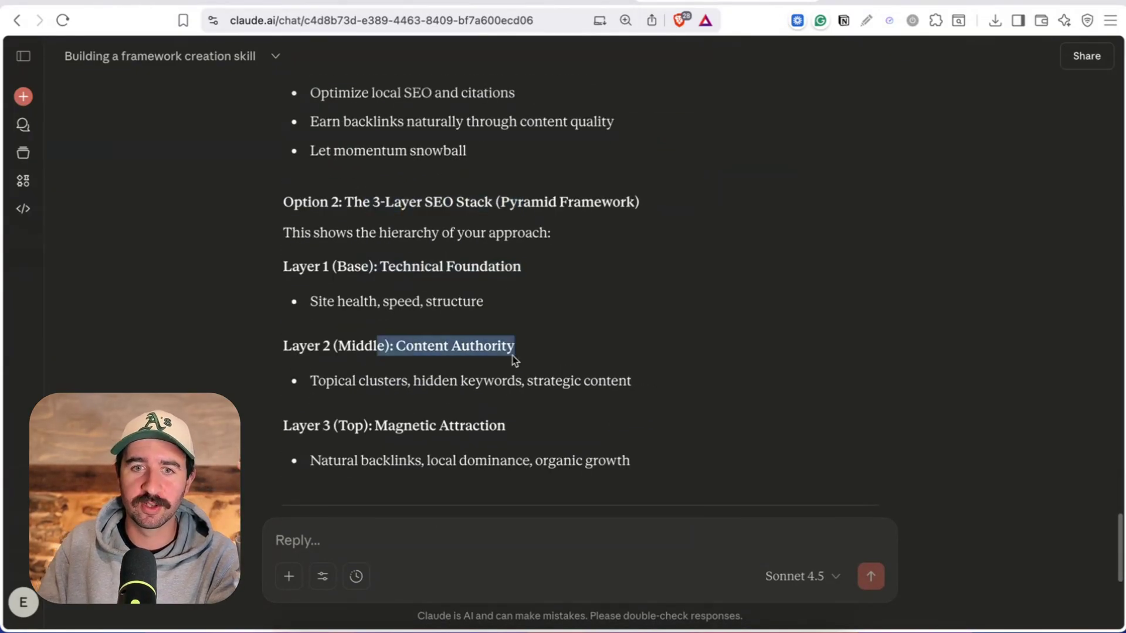
pyautogui.click(479, 445)
pyautogui.scroll(-4, 496, 398)
pyautogui.moveTo(478, 304); pyautogui.dragTo(650, 304)
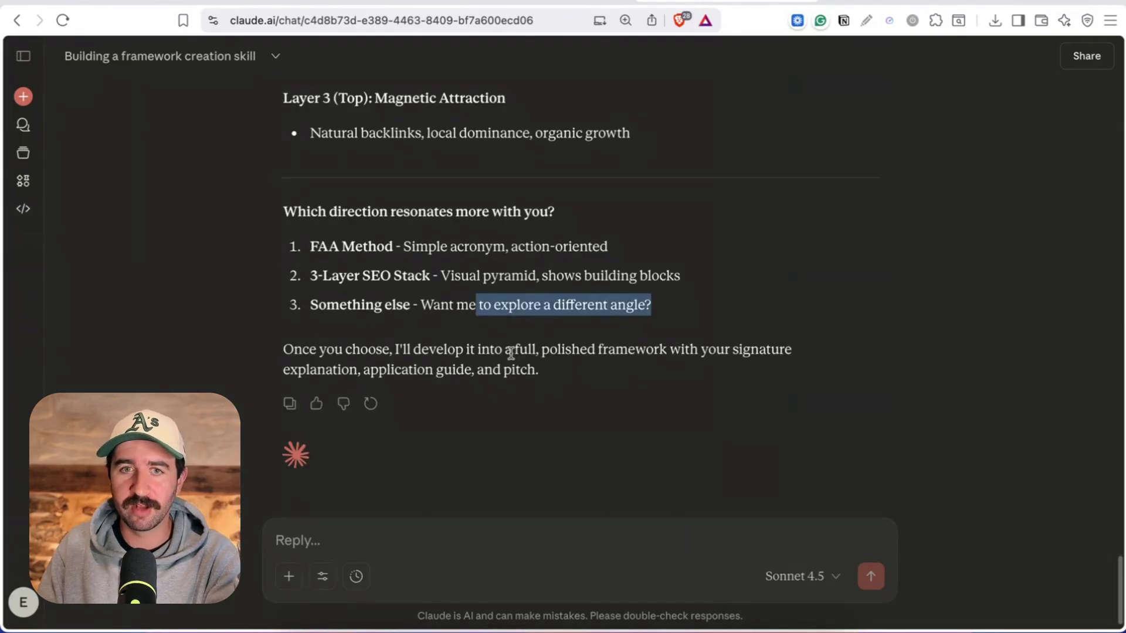
# Highlight the FAA Method's Authority Building, Attraction (Organic) and Foundation First parts, then the whole breakdown.
pyautogui.scroll(15, 487, 360)
pyautogui.scroll(-2, 480, 354)
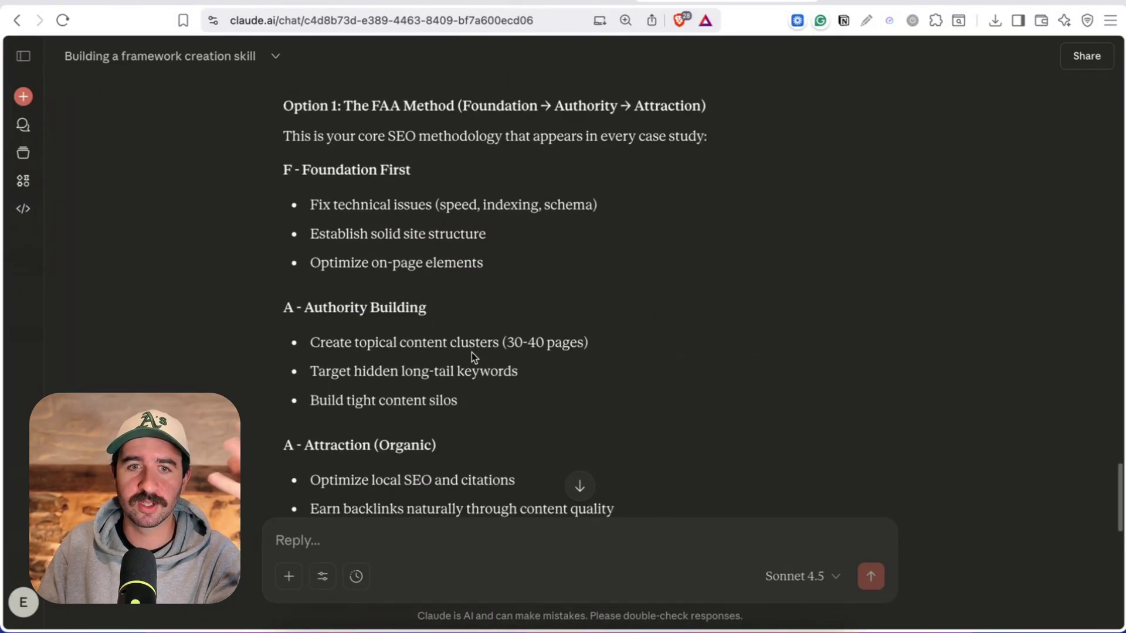
pyautogui.moveTo(310, 169); pyautogui.dragTo(410, 170)
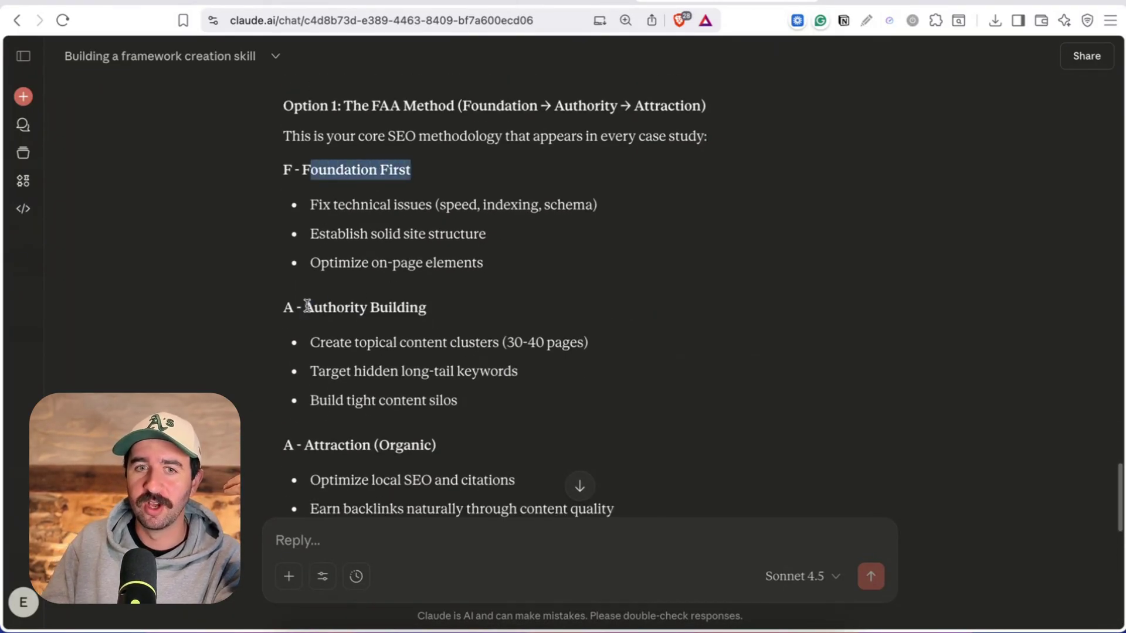
pyautogui.moveTo(306, 307); pyautogui.dragTo(426, 309)
pyautogui.moveTo(320, 445); pyautogui.dragTo(427, 456)
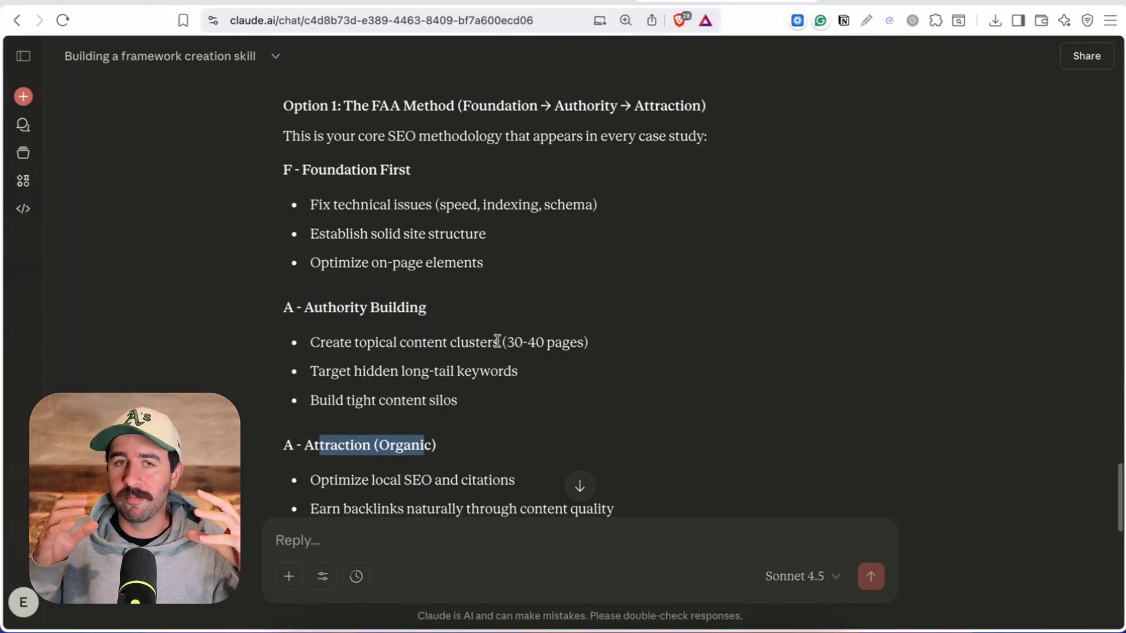
pyautogui.moveTo(373, 205); pyautogui.dragTo(470, 221)
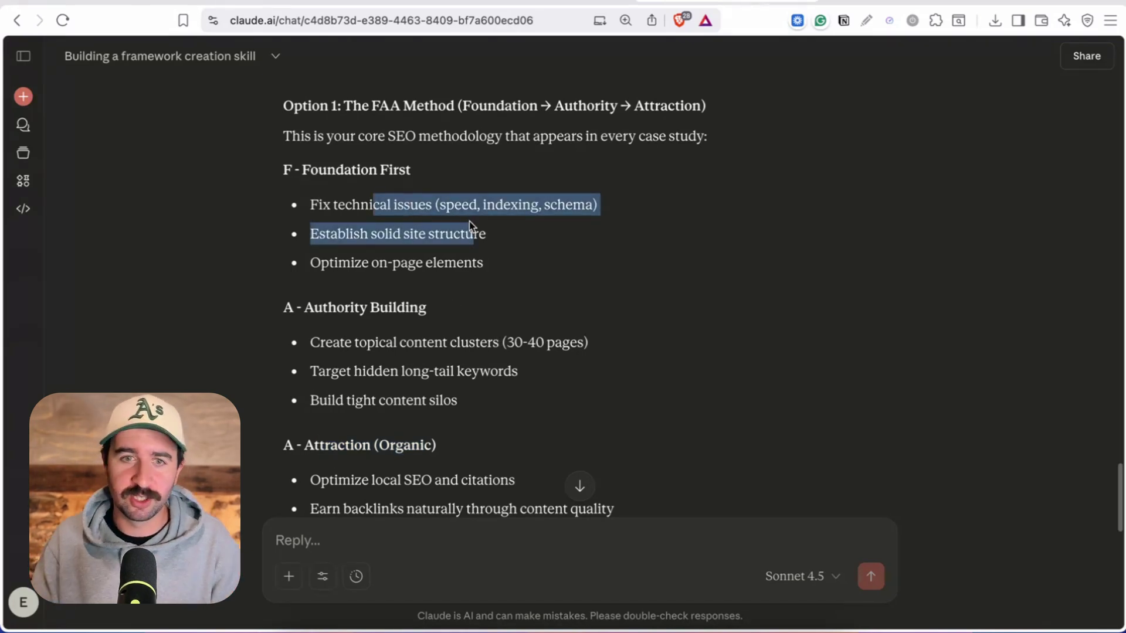
pyautogui.click(343, 273)
pyautogui.moveTo(286, 170); pyautogui.dragTo(540, 473)
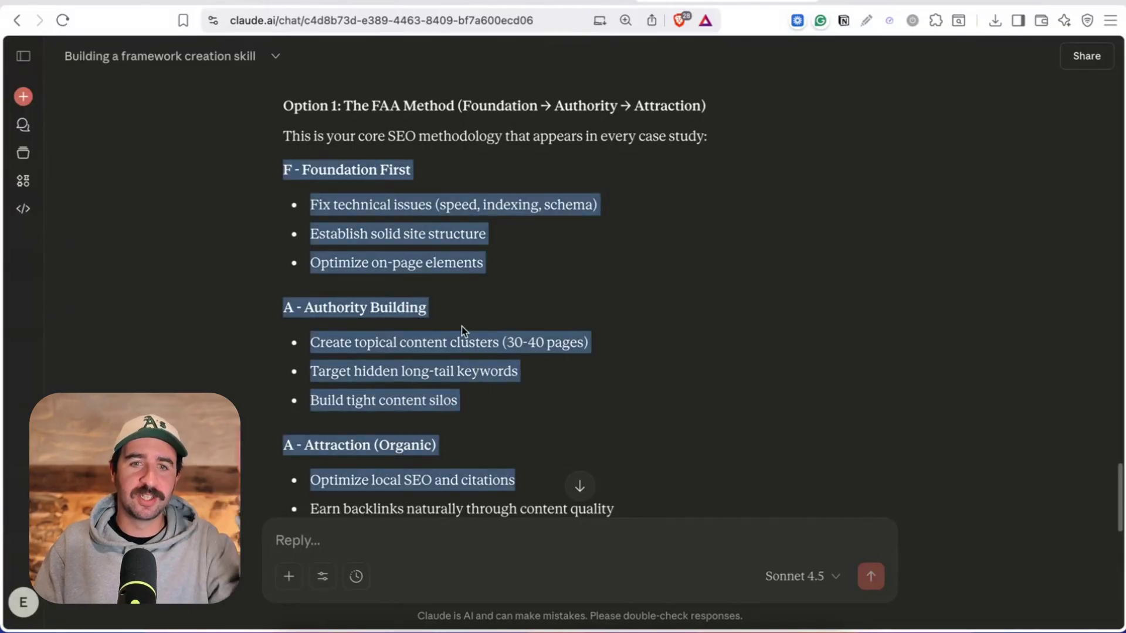
pyautogui.scroll(-3, 440, 312)
pyautogui.scroll(-1, 451, 320)
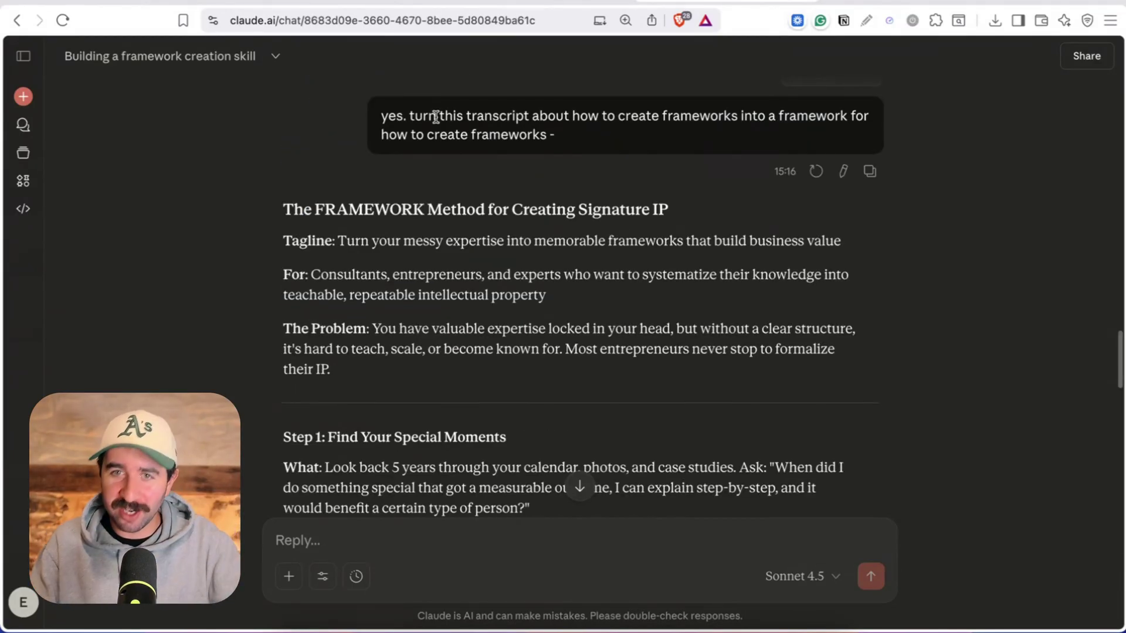
# Highlight the framework creation request and review the opening steps of the FRAMEWORK Method reply.
pyautogui.moveTo(602, 115); pyautogui.dragTo(834, 116)
pyautogui.scroll(-1, 486, 269)
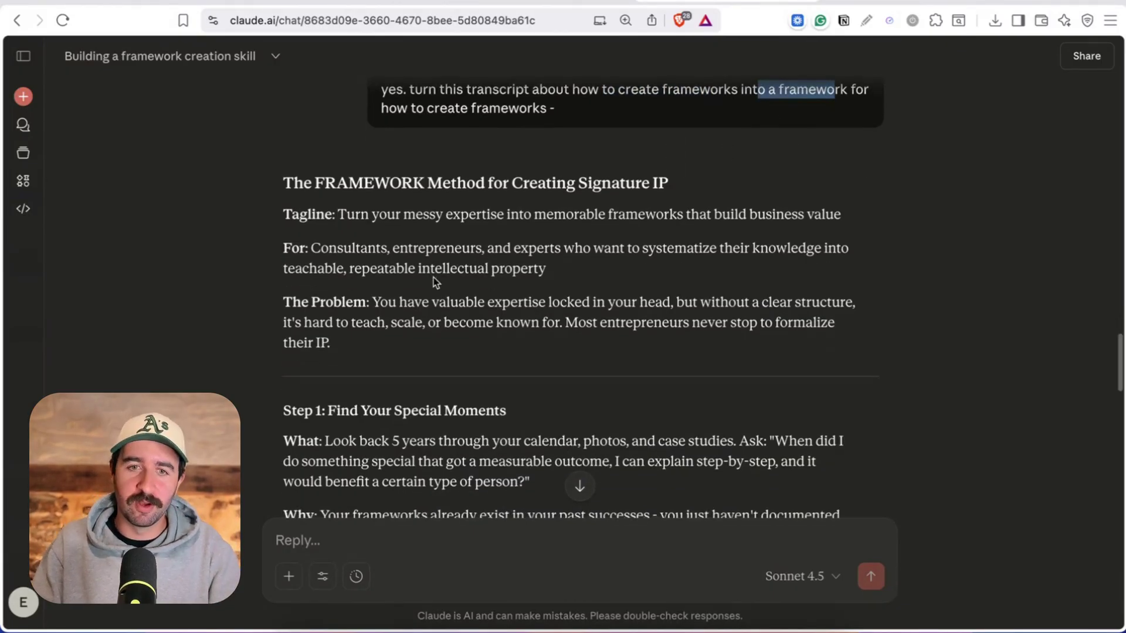
pyautogui.scroll(-4, 435, 282)
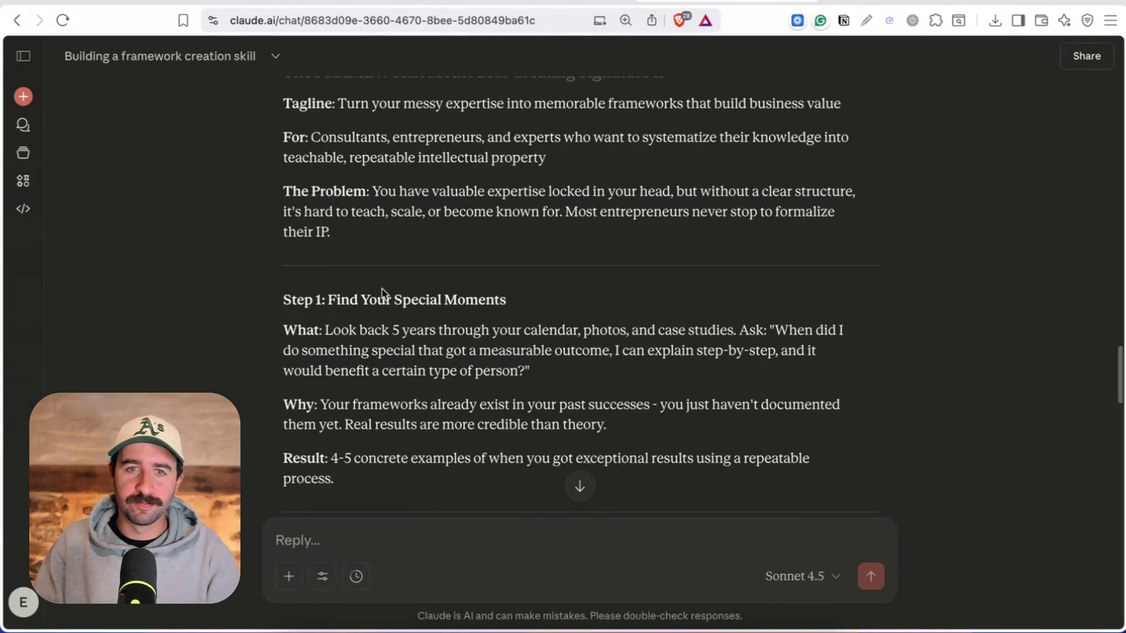
pyautogui.scroll(5, 384, 294)
pyautogui.moveTo(378, 238); pyautogui.dragTo(685, 242)
pyautogui.scroll(-5, 496, 323)
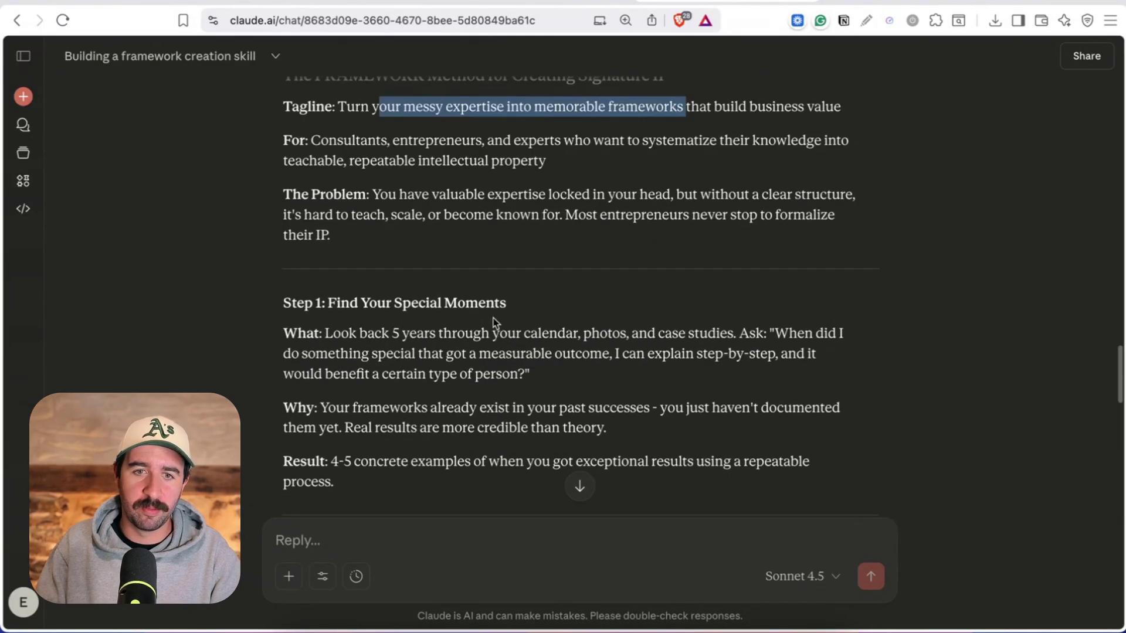
pyautogui.scroll(1, 392, 191)
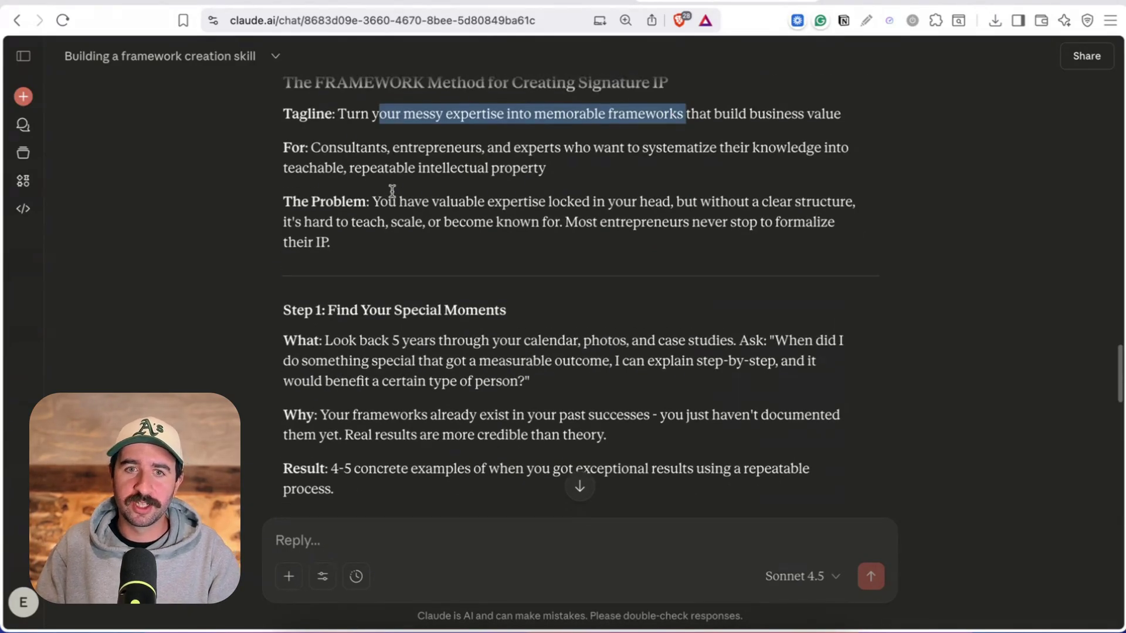
pyautogui.scroll(-3, 394, 253)
# Highlight the FRAMEWORK step headings from Step 3 through Step 5, Enhance With Extras.
pyautogui.moveTo(353, 207); pyautogui.dragTo(513, 216)
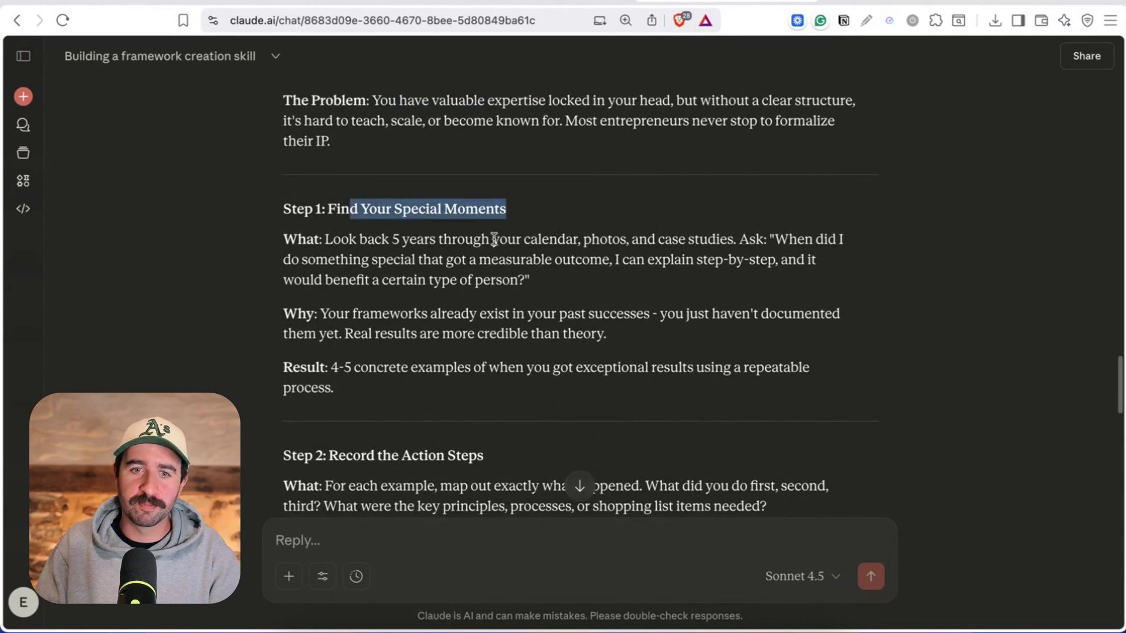
pyautogui.scroll(-5, 390, 327)
pyautogui.moveTo(359, 323); pyautogui.dragTo(495, 328)
pyautogui.scroll(-10, 480, 316)
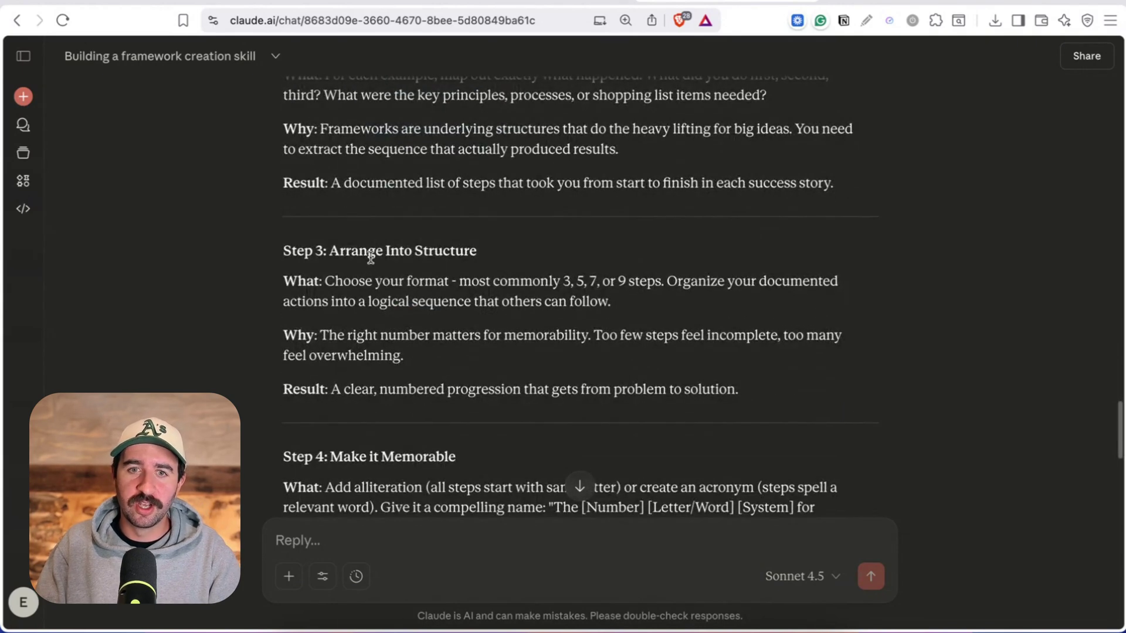
pyautogui.moveTo(358, 253); pyautogui.dragTo(477, 252)
pyautogui.moveTo(330, 458); pyautogui.dragTo(461, 447)
pyautogui.scroll(-8, 473, 329)
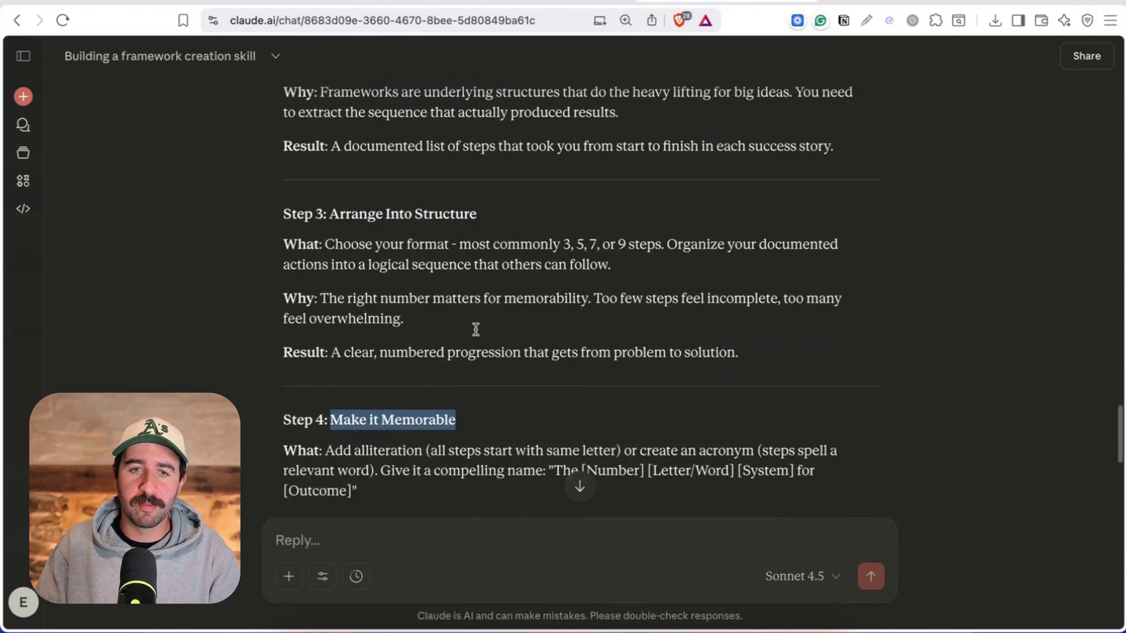
pyautogui.moveTo(363, 427); pyautogui.dragTo(442, 427)
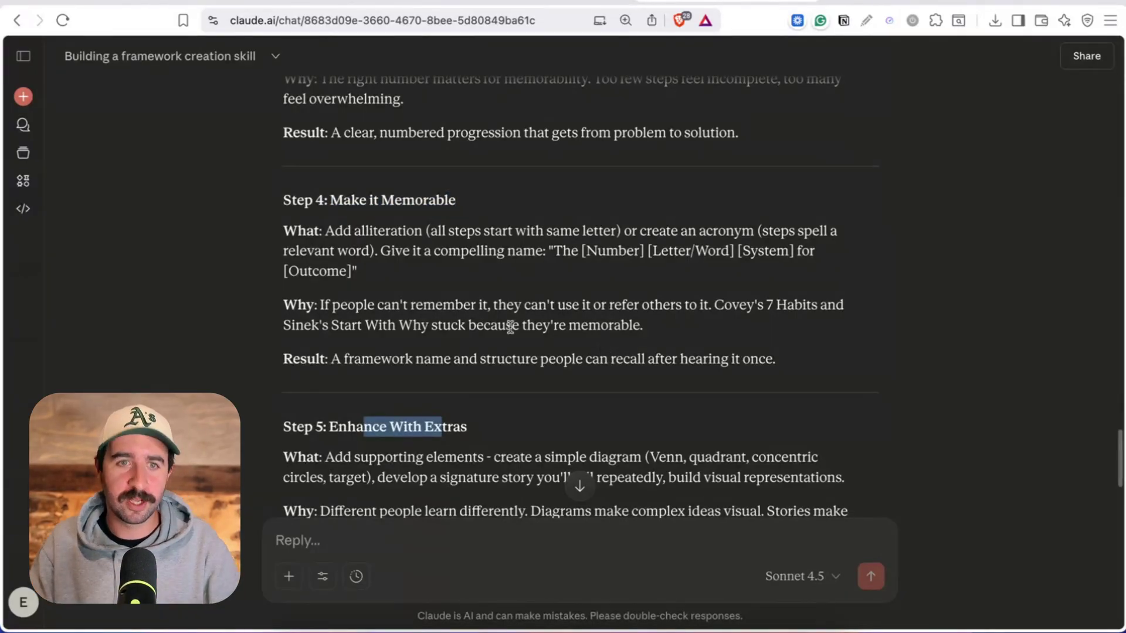
# Extend the highlight over Steps 3 and 4, then try the seo-content-optimizer skill in a new chat.
pyautogui.moveTo(363, 426); pyautogui.dragTo(24, 364)
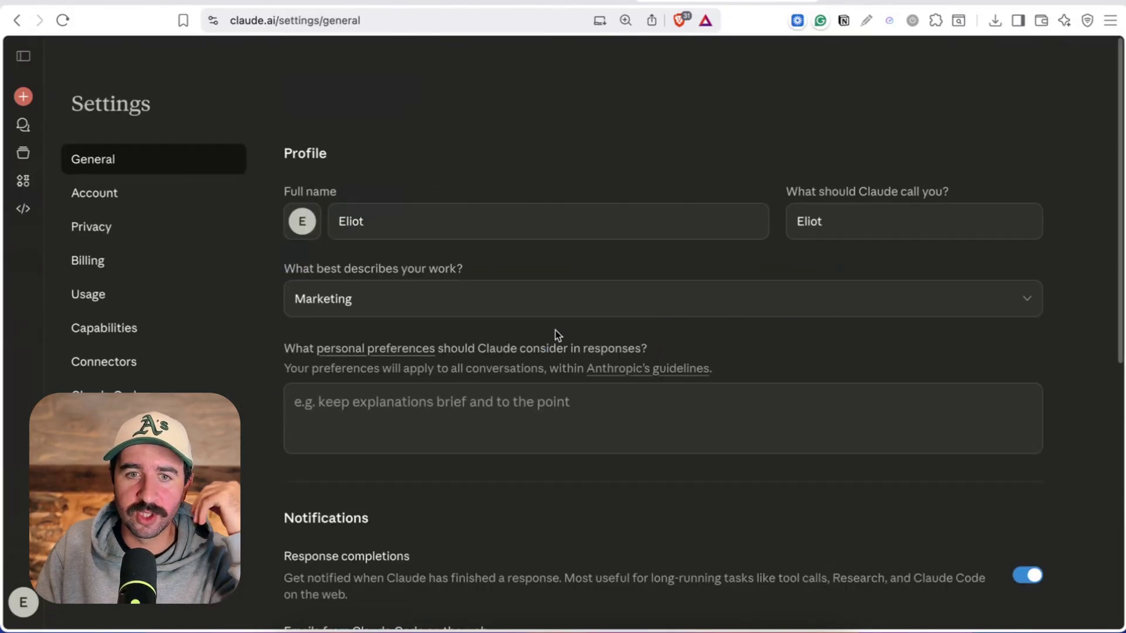
pyautogui.scroll(-8, 528, 340)
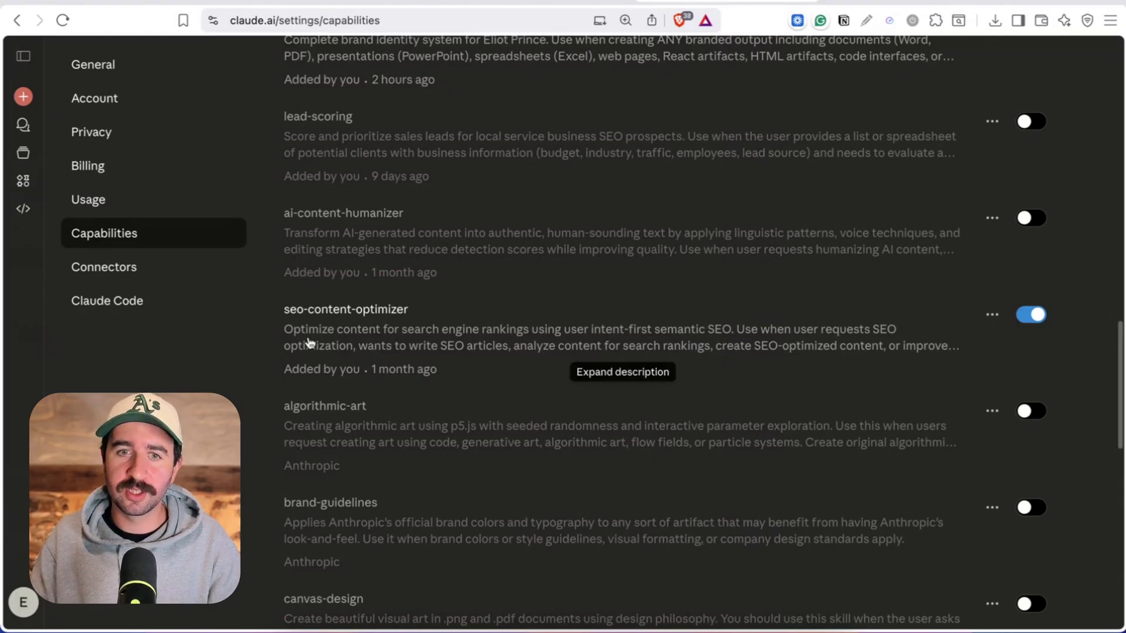
pyautogui.moveTo(301, 332); pyautogui.dragTo(874, 356)
pyautogui.click(992, 315)
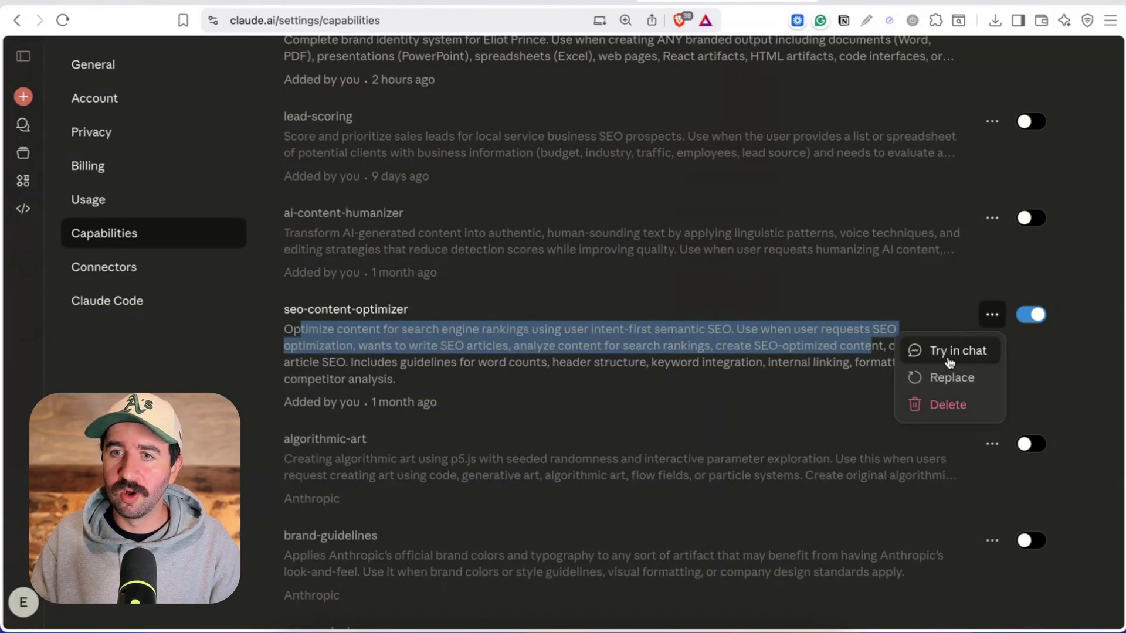
pyautogui.click(938, 350)
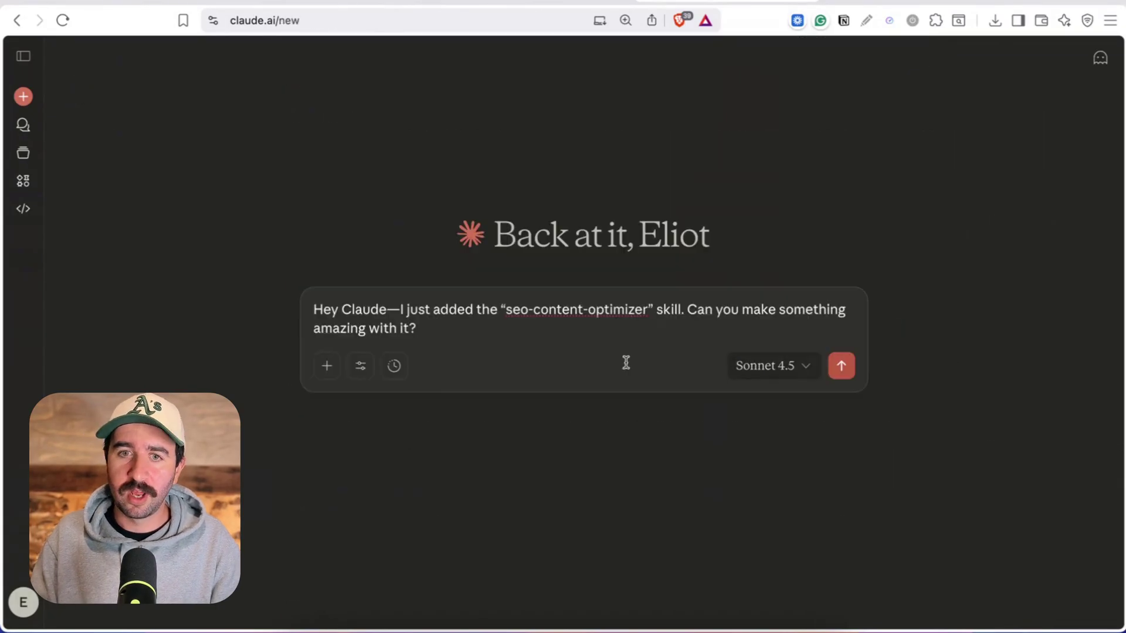
# Paste the full SEO Launch Playbook into the new Claude chat and select its closing request to rewrite.
pyautogui.click(543, 7)
pyautogui.press('super+a')
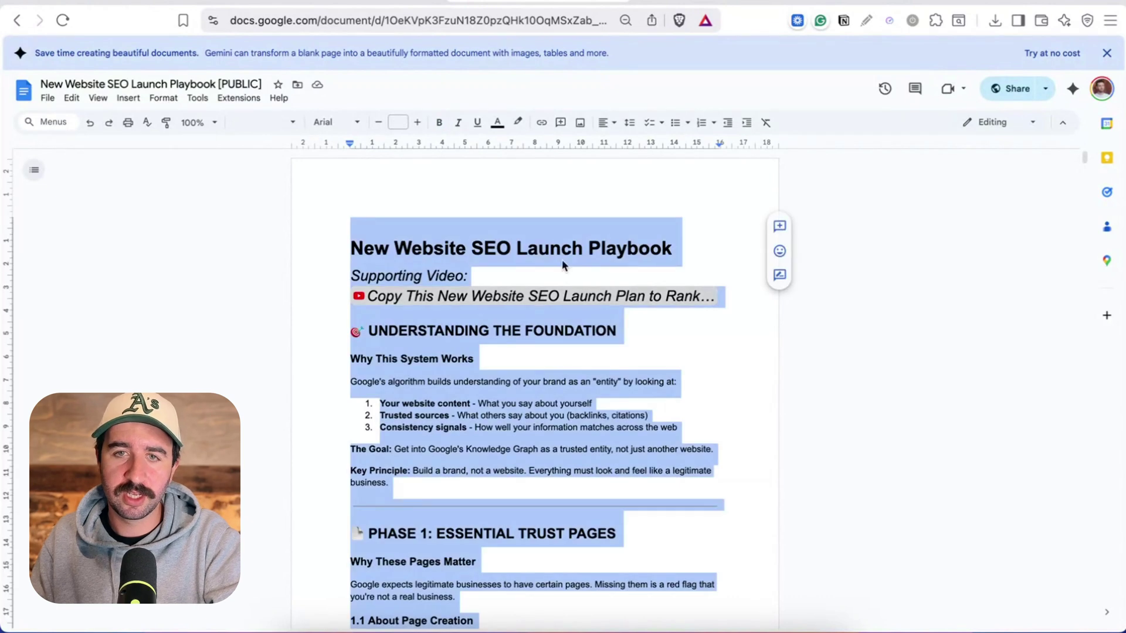
pyautogui.click(692, 7)
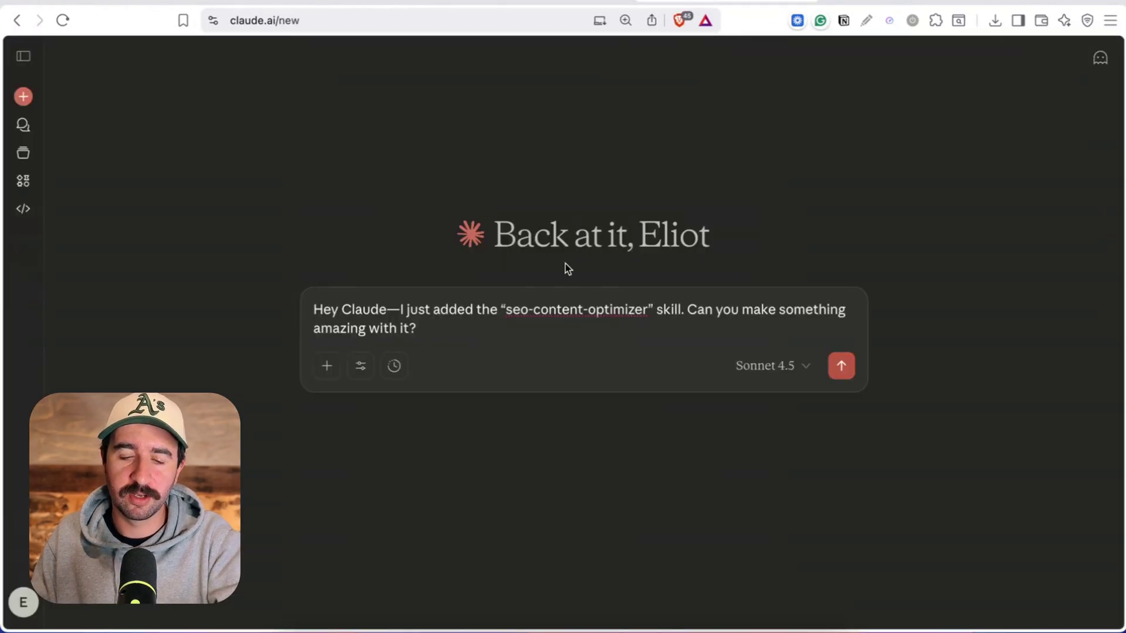
pyautogui.press('super+v')
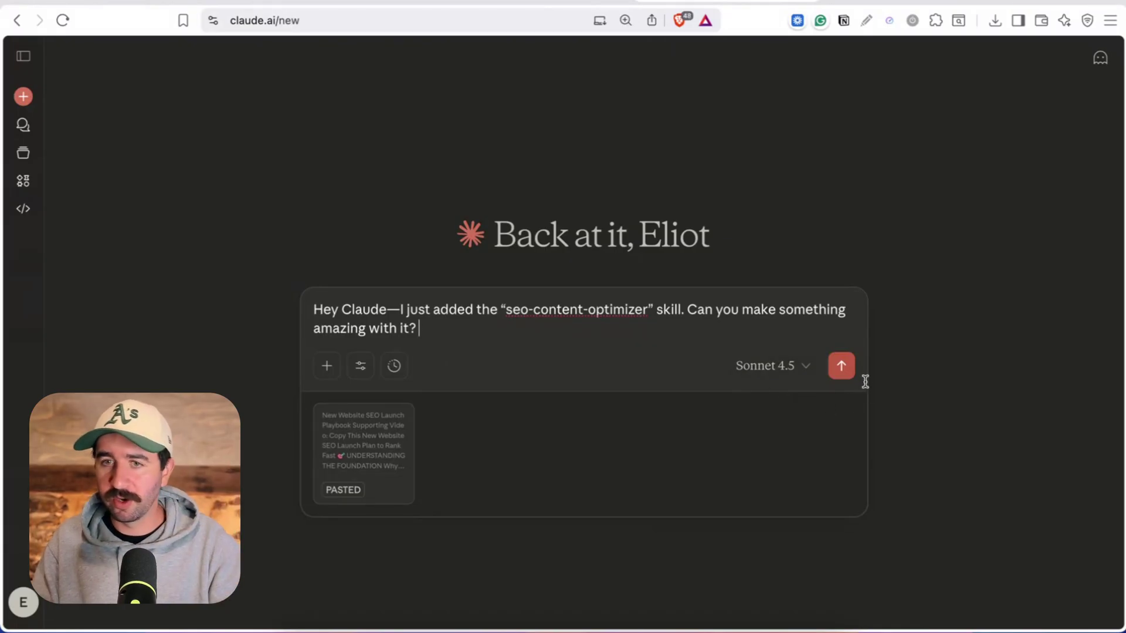
pyautogui.moveTo(687, 309); pyautogui.dragTo(695, 328)
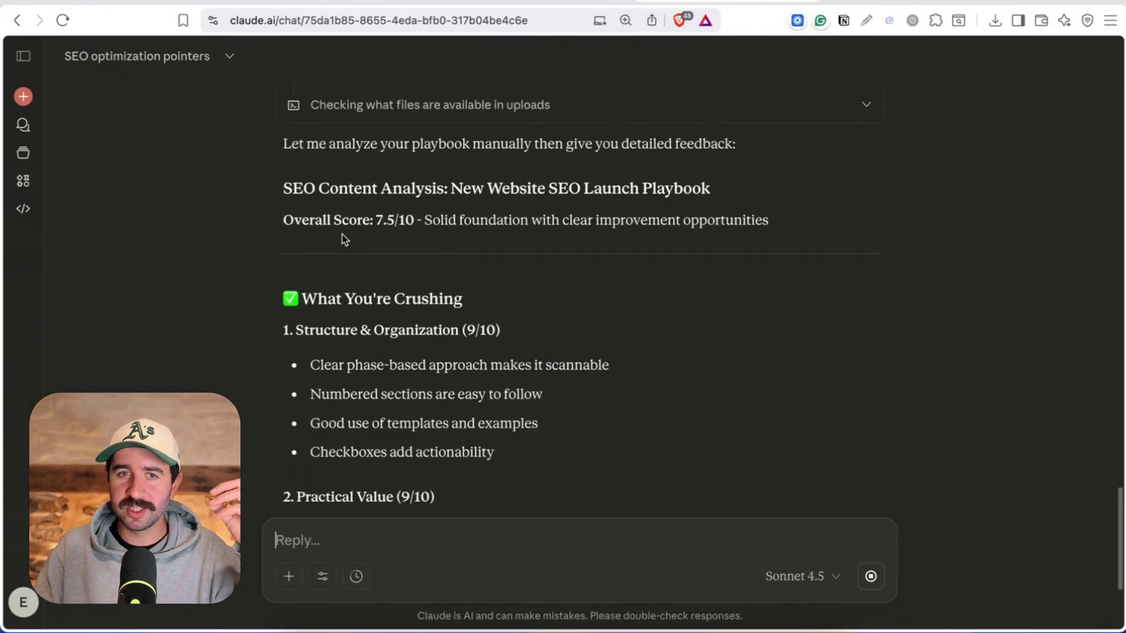
# Scroll the SEO Content Analysis, reviewing the 7.5/10 score and critical issues like weak internal linking.
pyautogui.moveTo(339, 189); pyautogui.dragTo(583, 189)
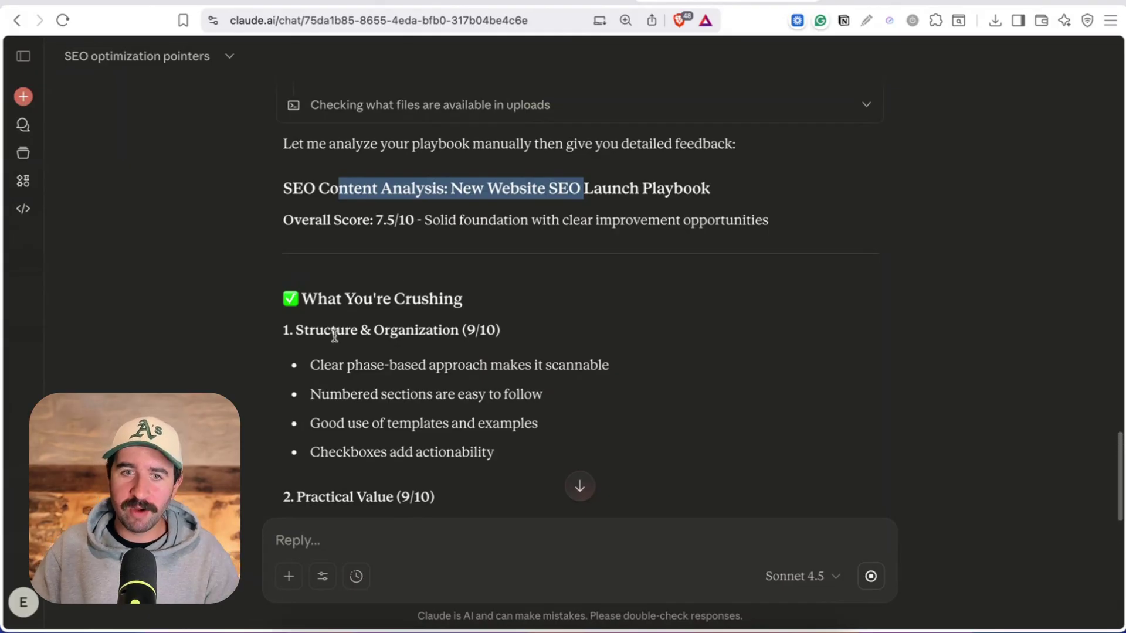
pyautogui.scroll(-3, 332, 329)
pyautogui.scroll(-5, 363, 317)
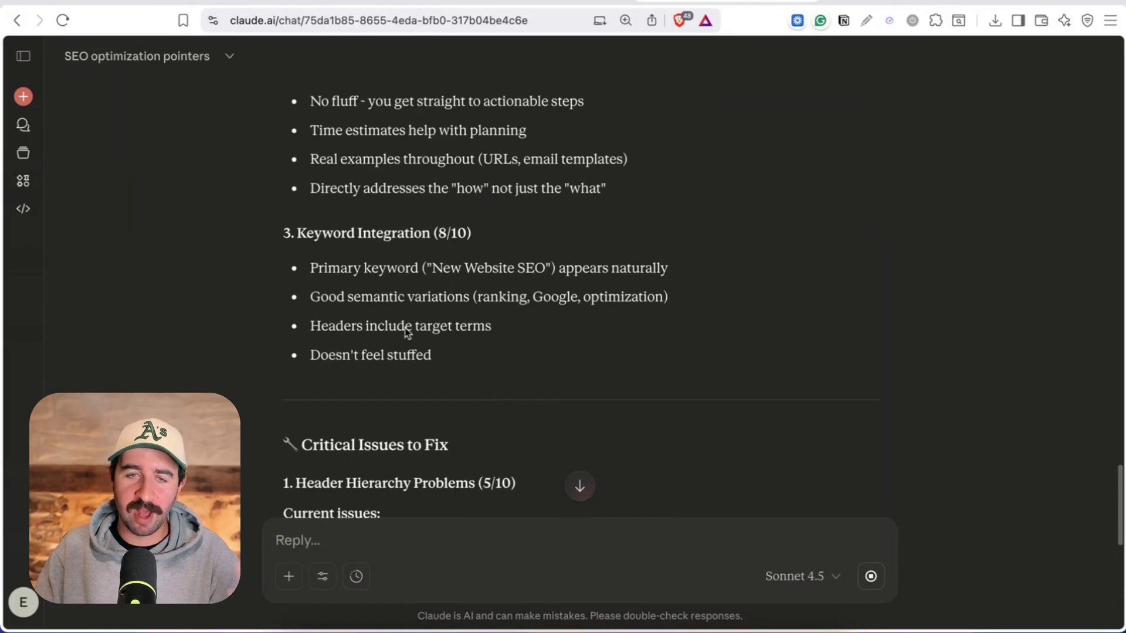
pyautogui.scroll(-1, 409, 276)
pyautogui.scroll(-5, 431, 290)
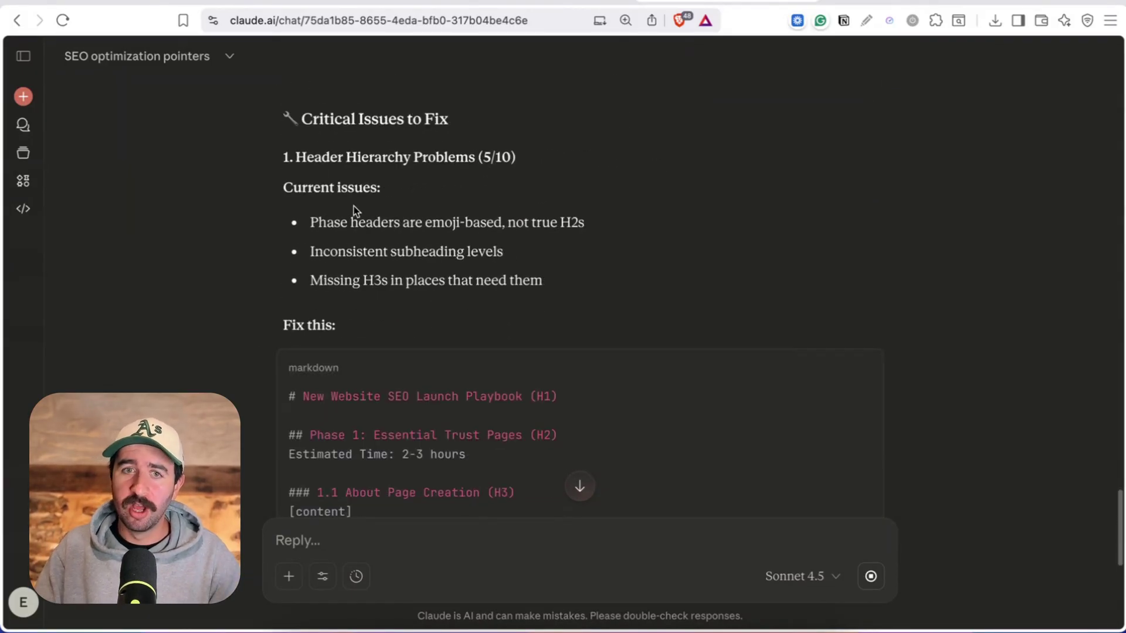
pyautogui.moveTo(353, 206); pyautogui.dragTo(613, 396)
pyautogui.click(638, 304)
pyautogui.scroll(-6, 645, 303)
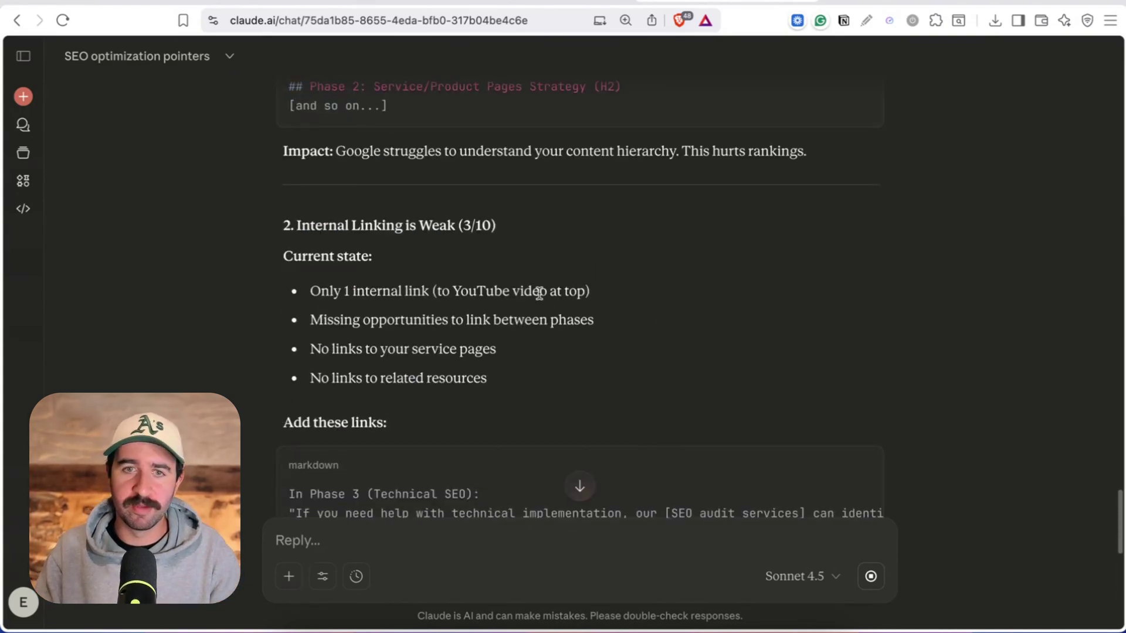
pyautogui.scroll(-1, 626, 278)
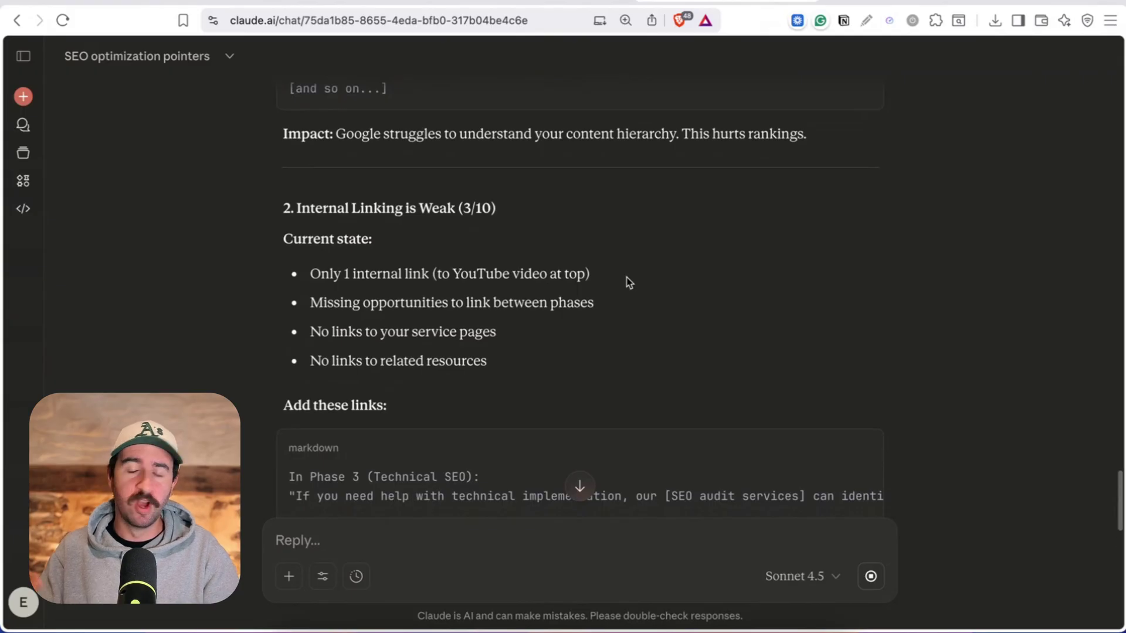